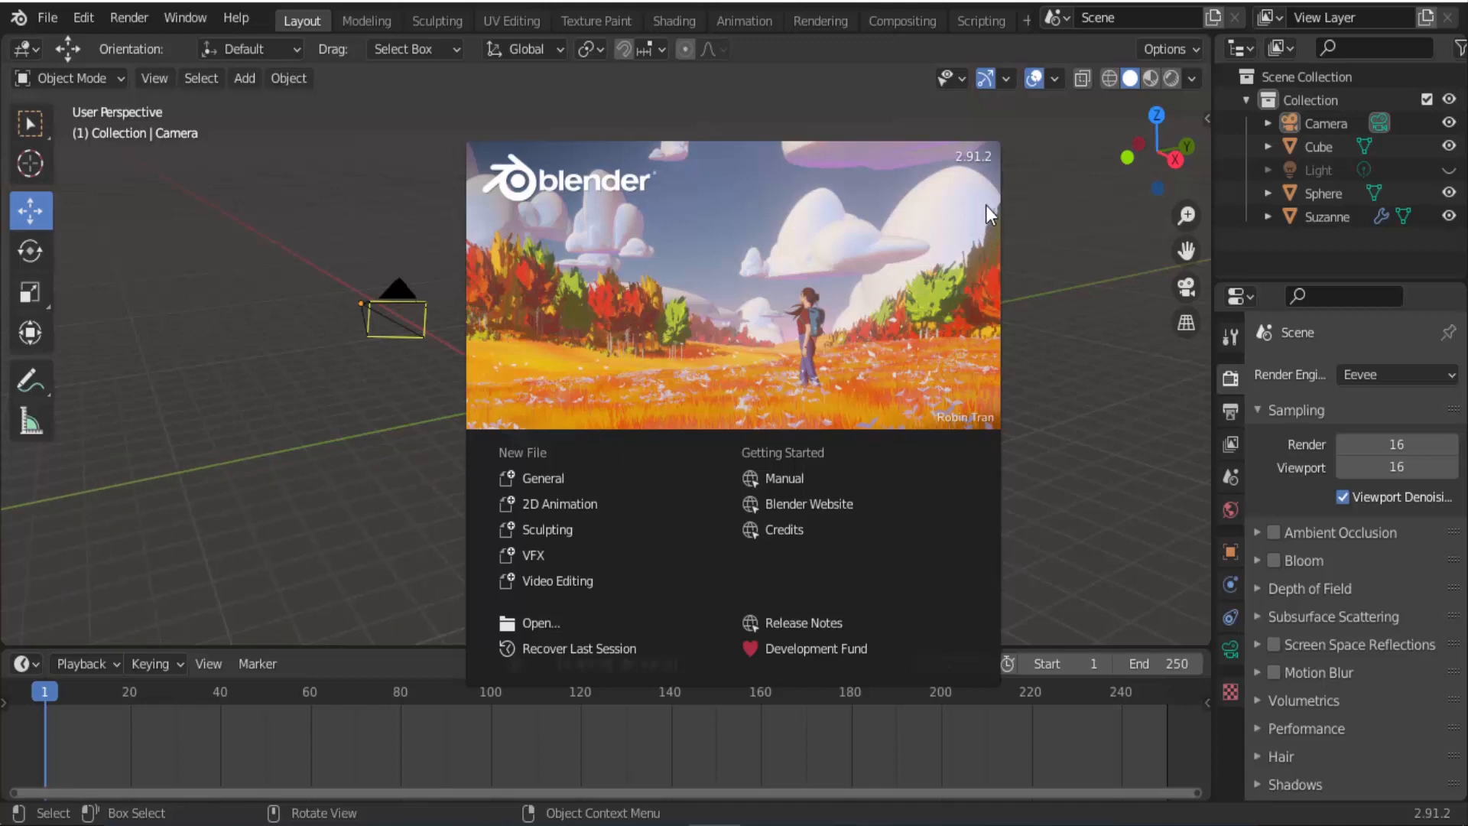
Dismiss the splash screen and select the camera, monkey, cube and sphere one after another to identify the scene's objects
click(985, 205)
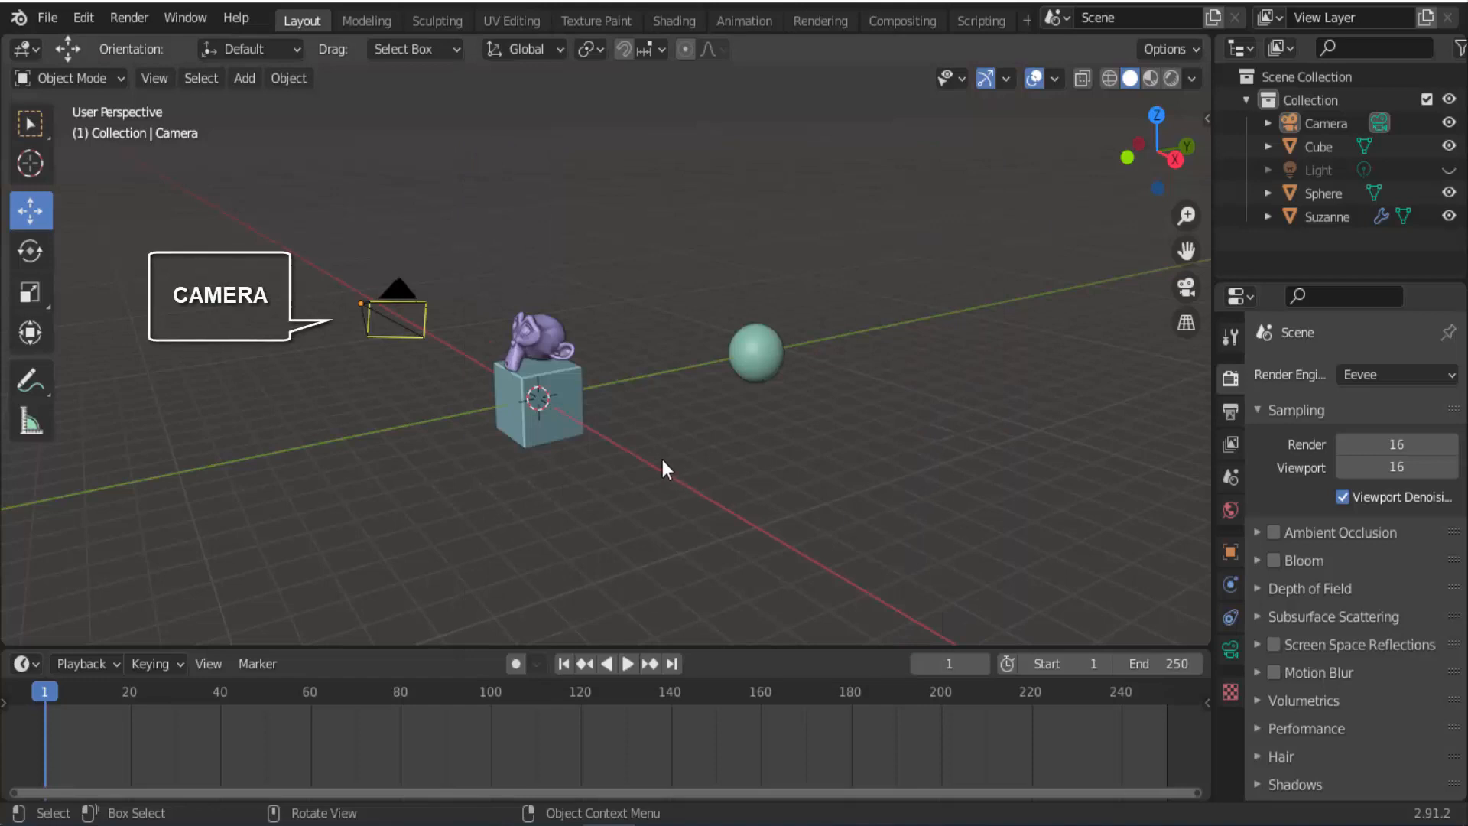
click(413, 302)
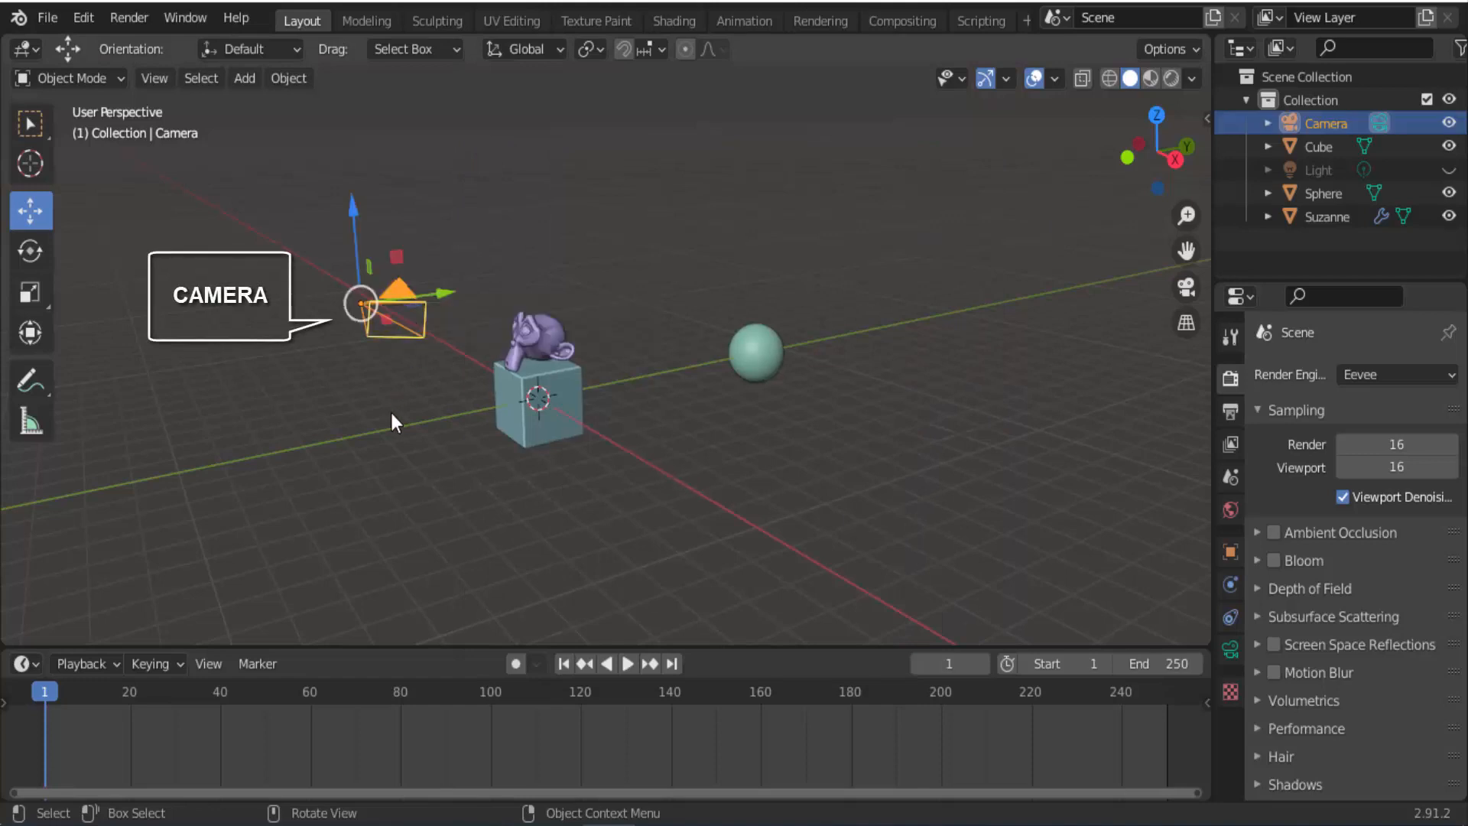
click(554, 342)
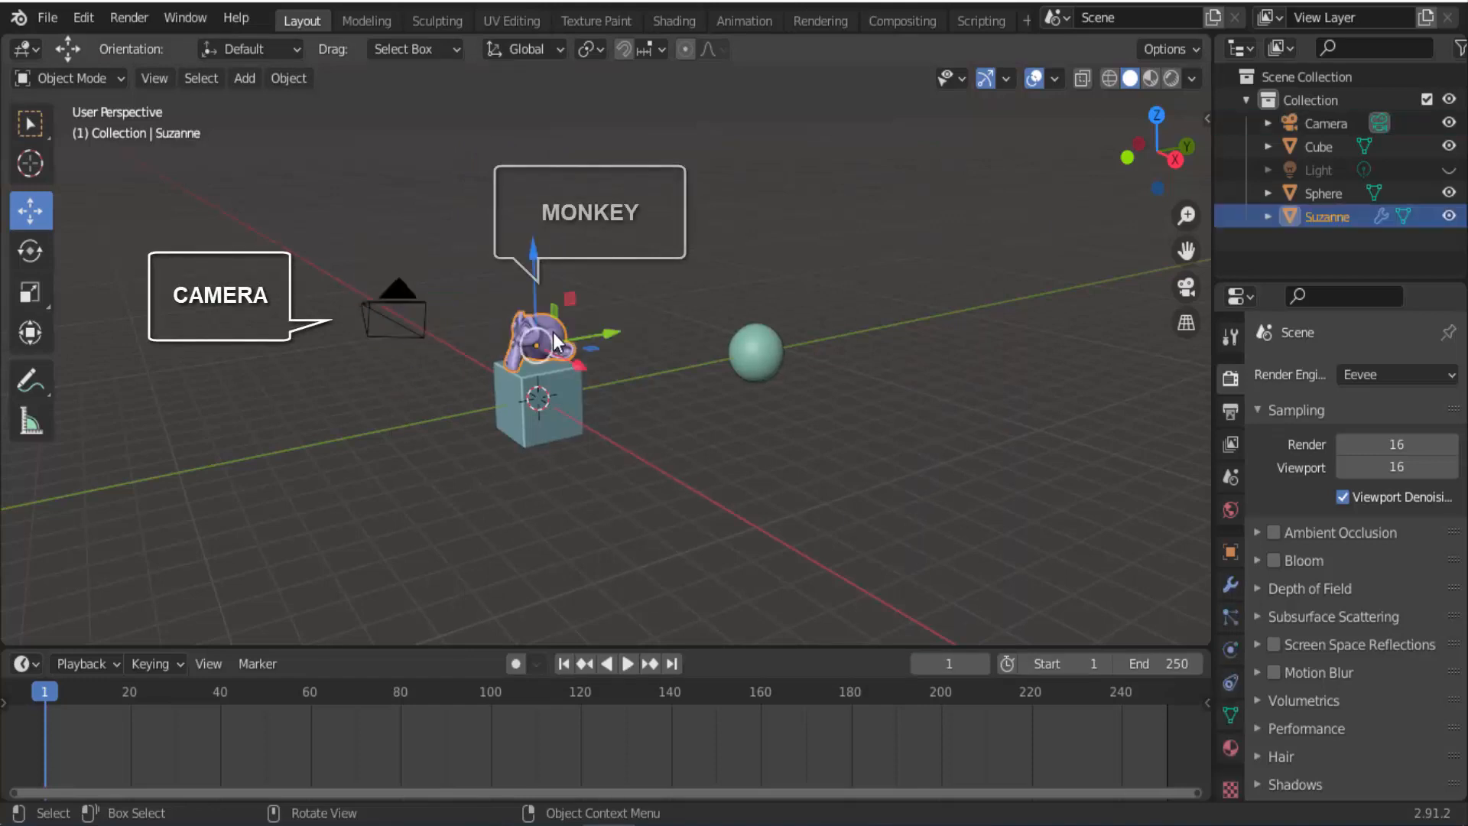
click(566, 413)
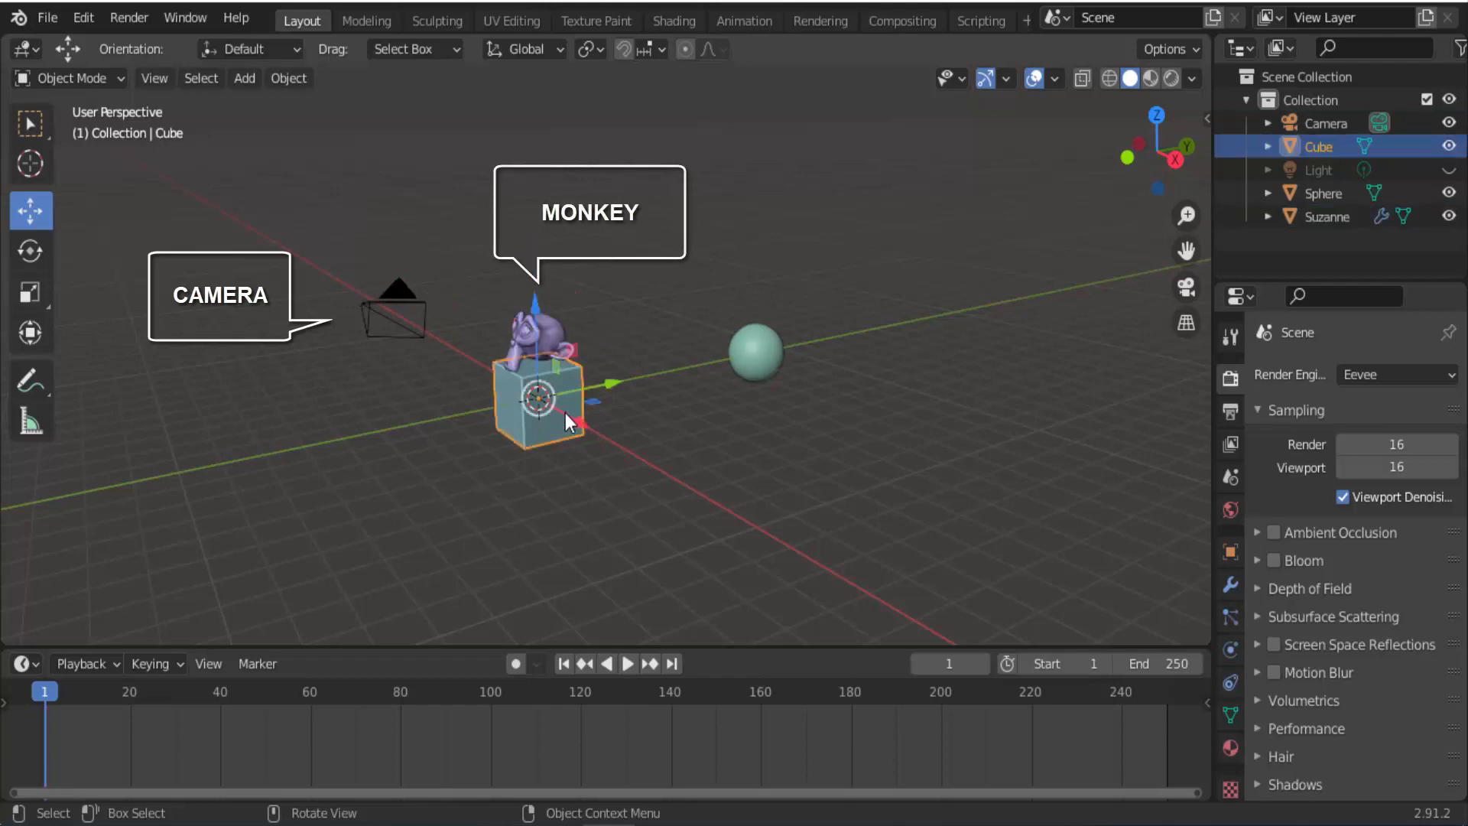
click(755, 364)
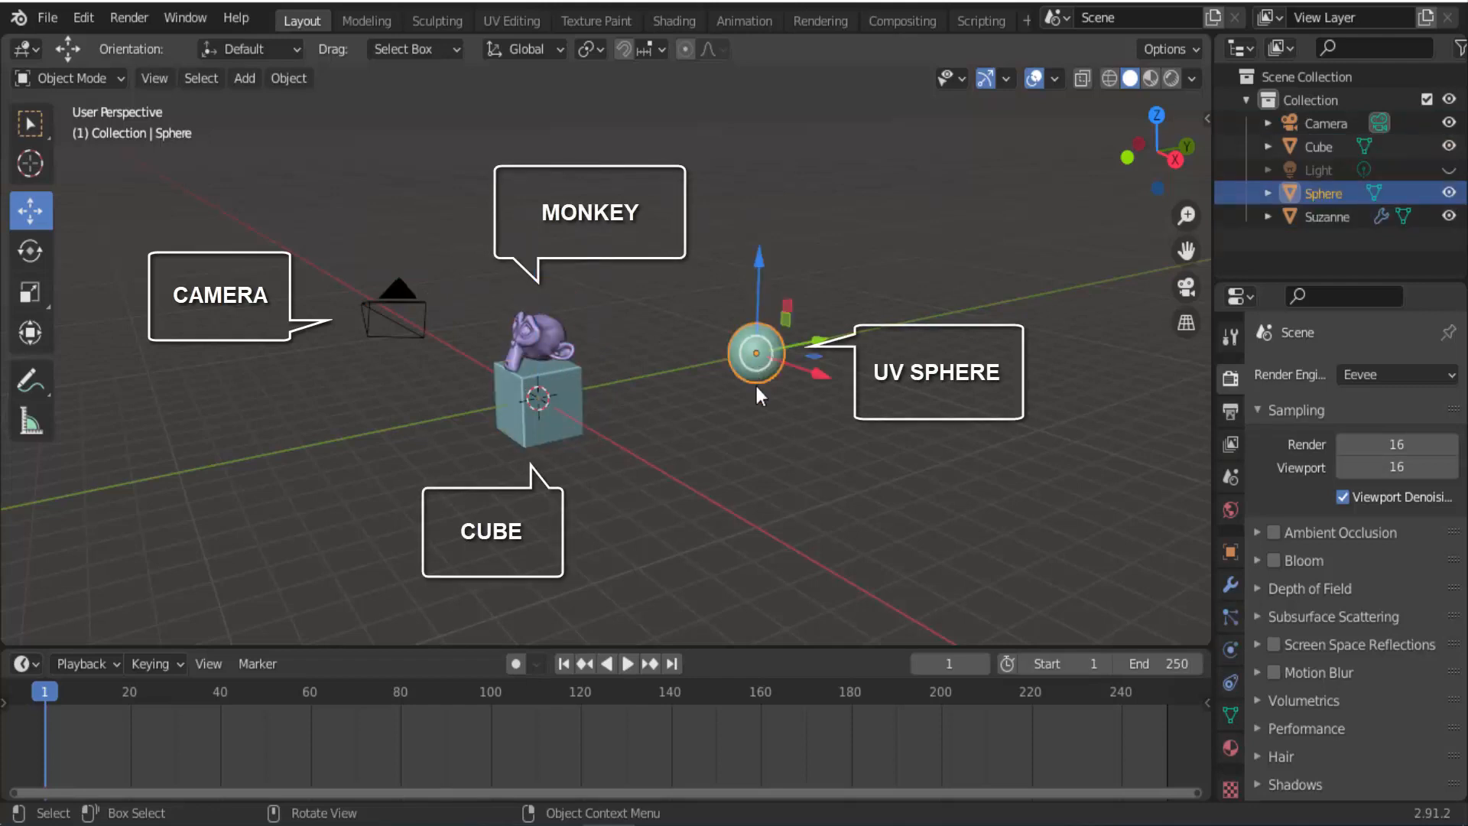
mouse_move(732, 525)
middle_down()
mouse_move(739, 558)
mouse_move(728, 547)
middle_up()
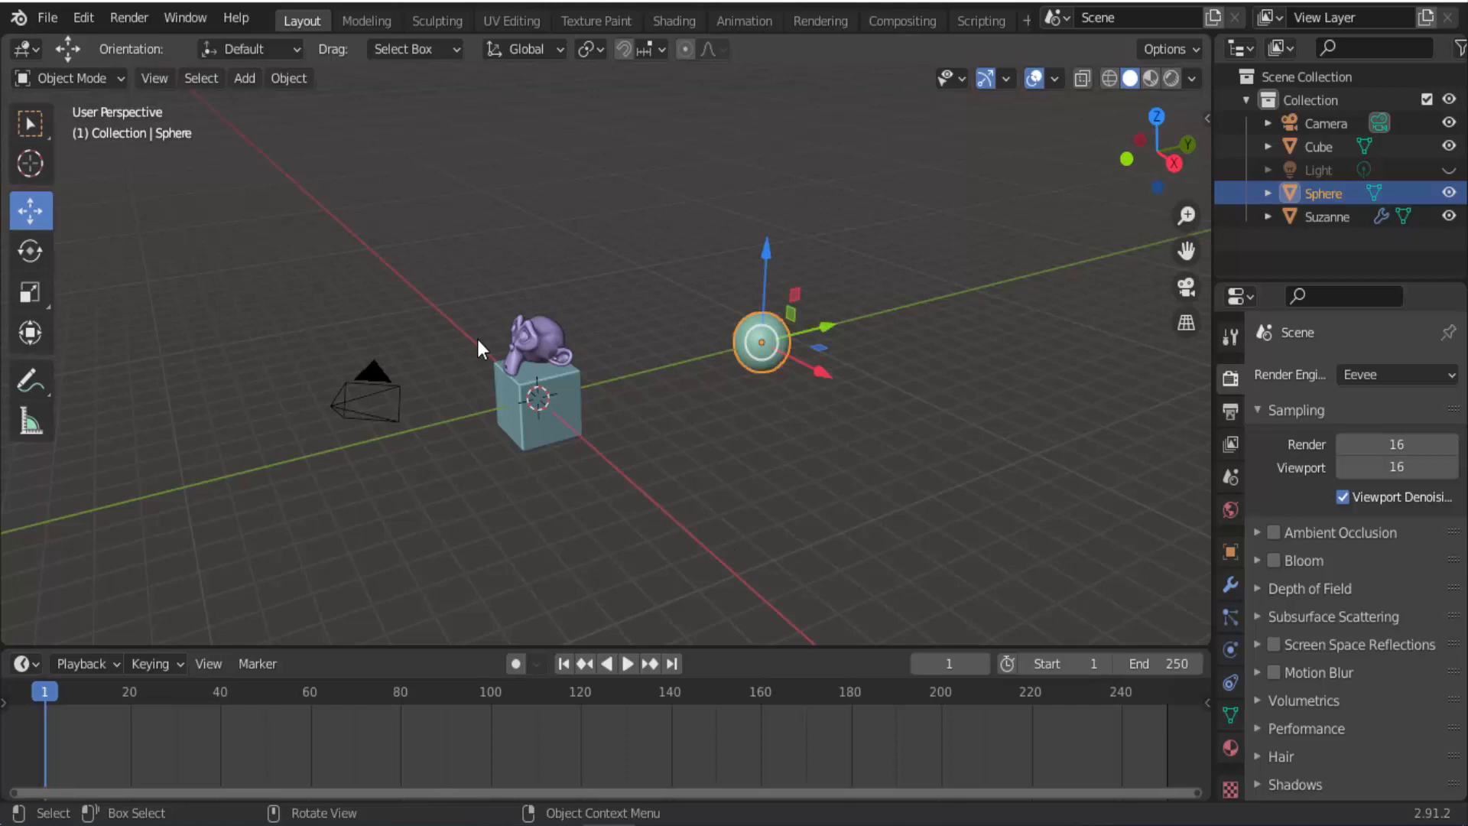
Add a Track To constraint to the camera and set the cube as its target
click(372, 374)
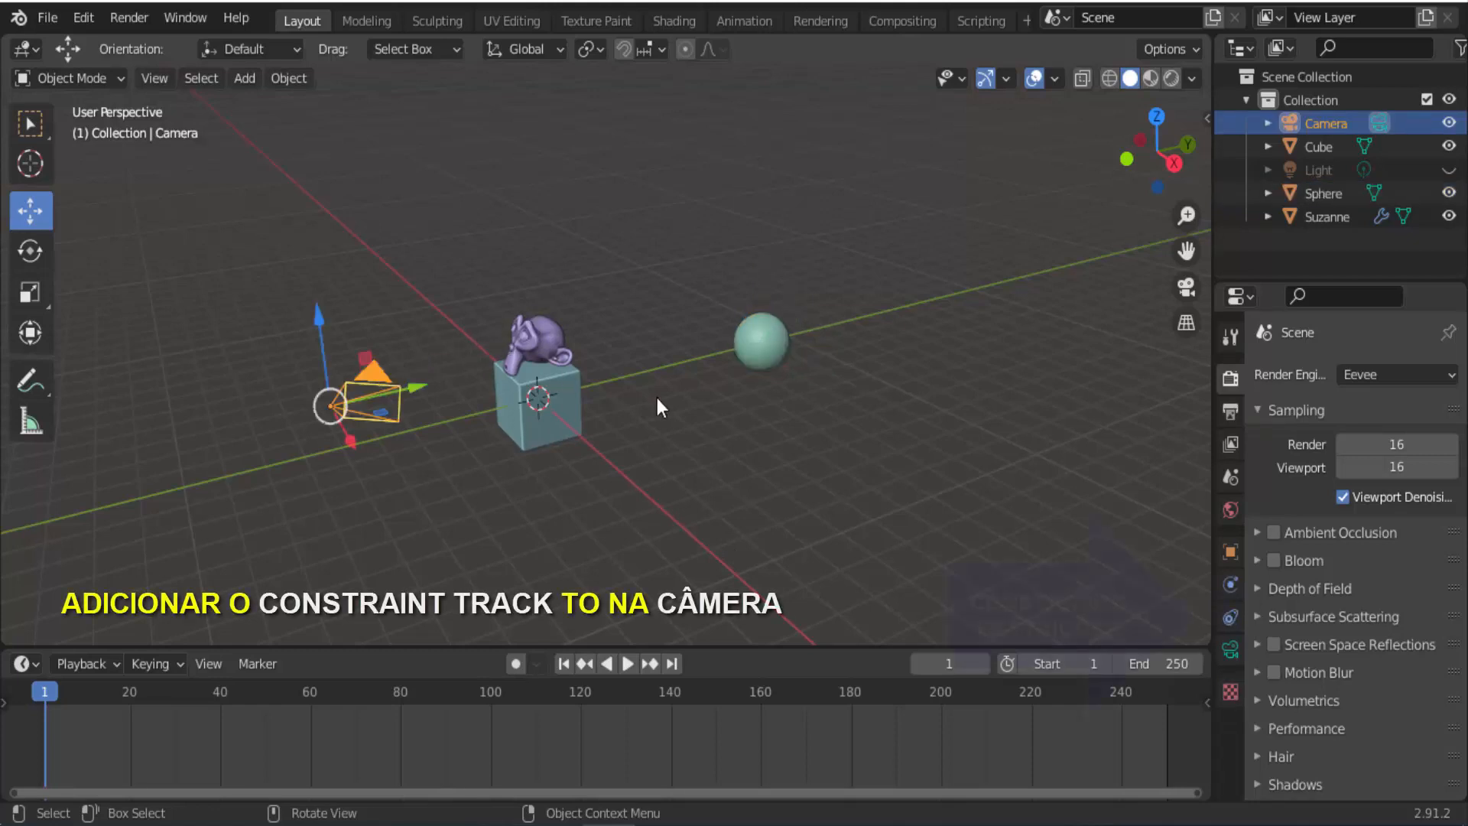
click(1231, 618)
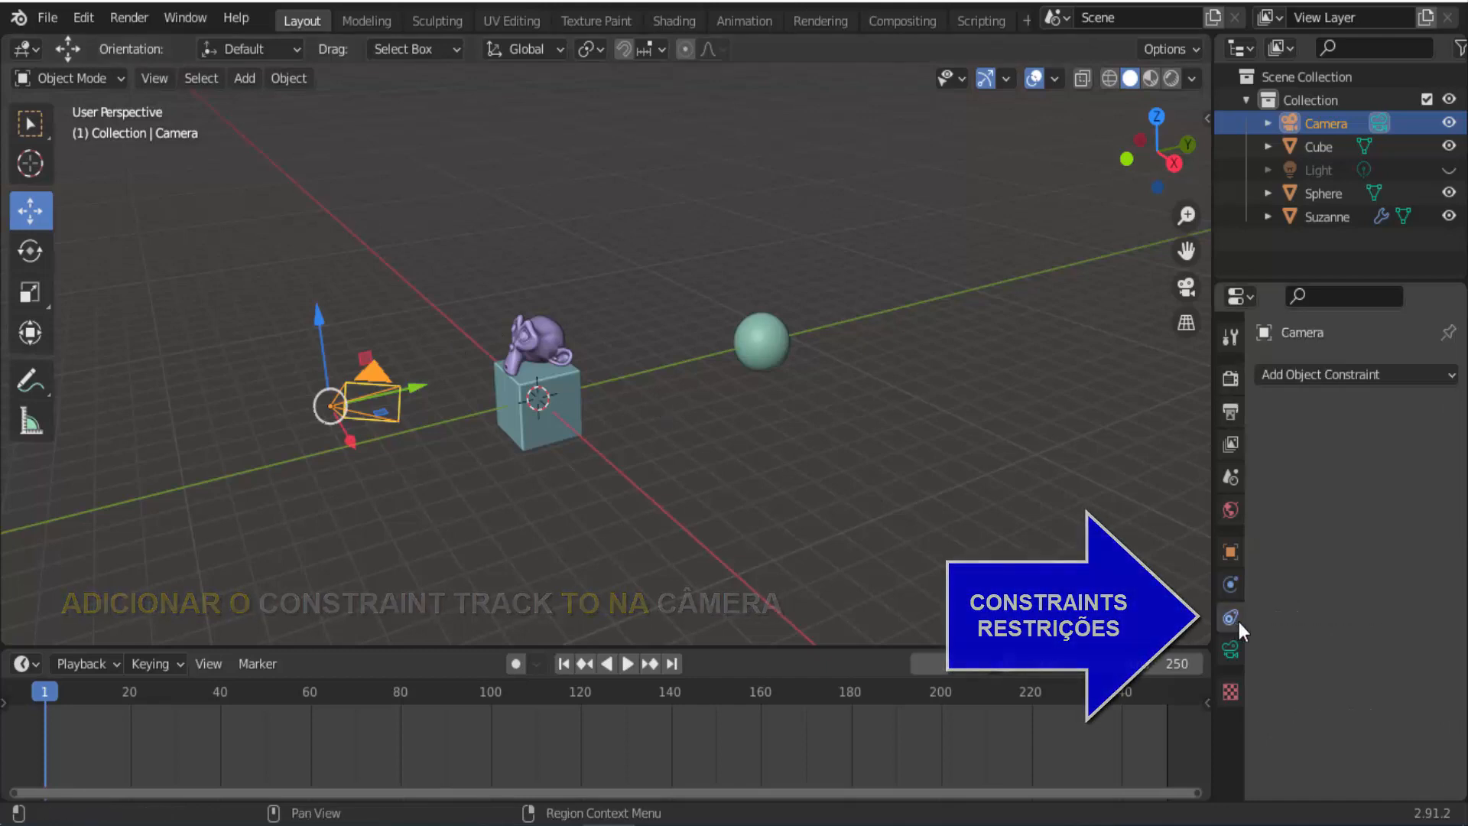
click(1320, 383)
click(1248, 542)
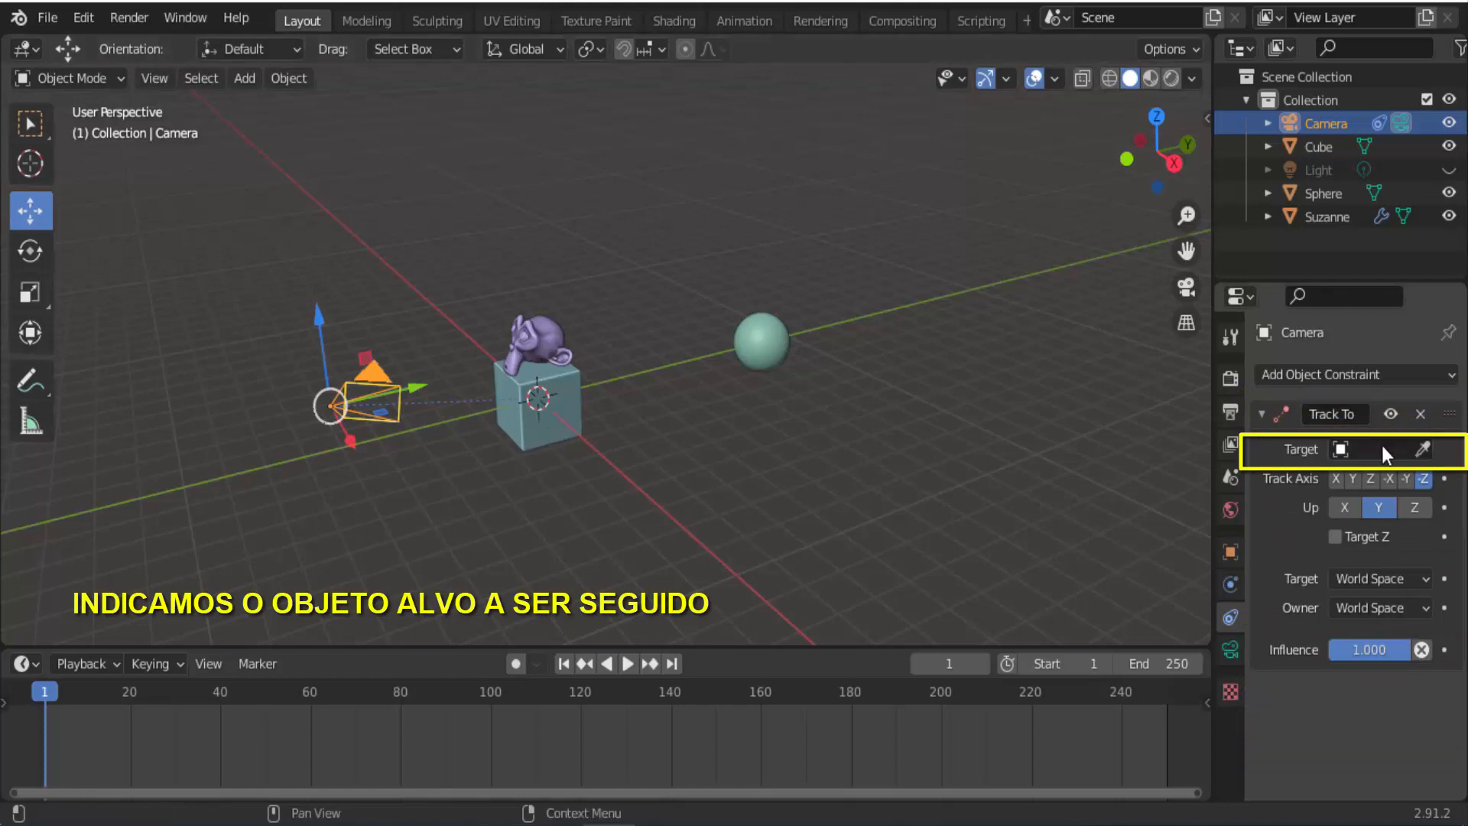
click(1423, 448)
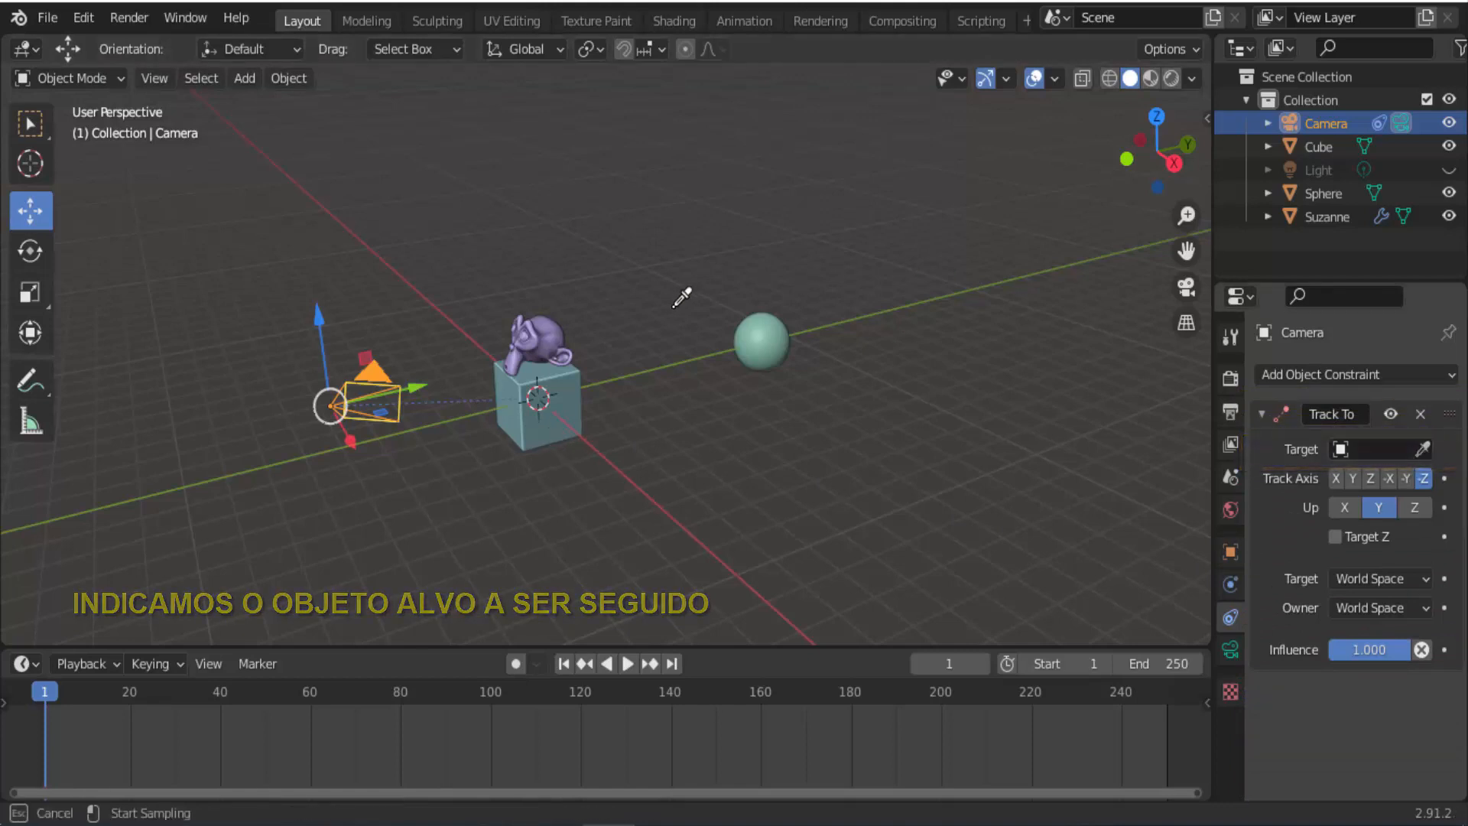
click(567, 394)
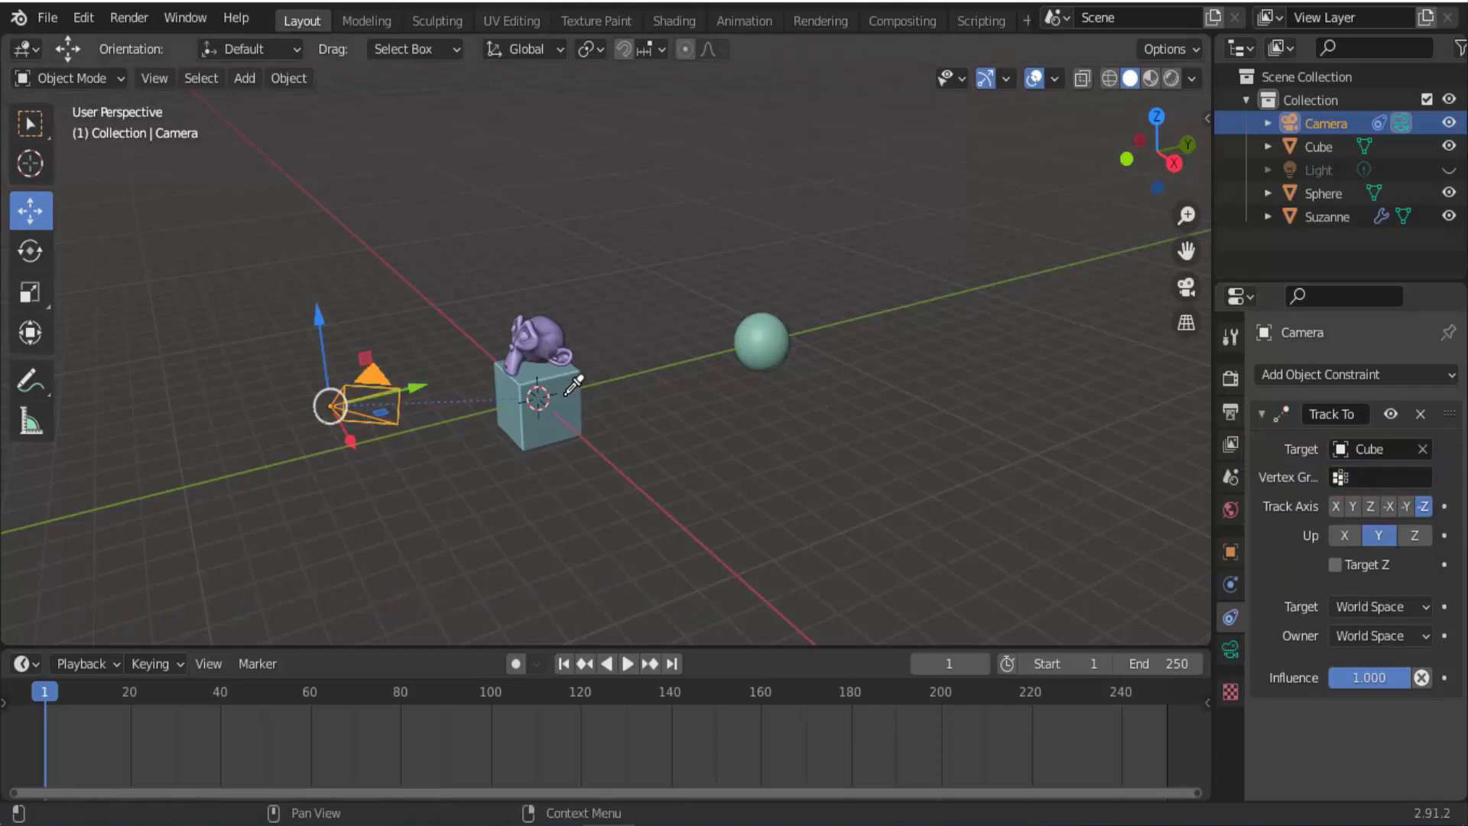
Try moving the cube toward the sphere to check how the camera tracks it, and cancel the move
click(566, 396)
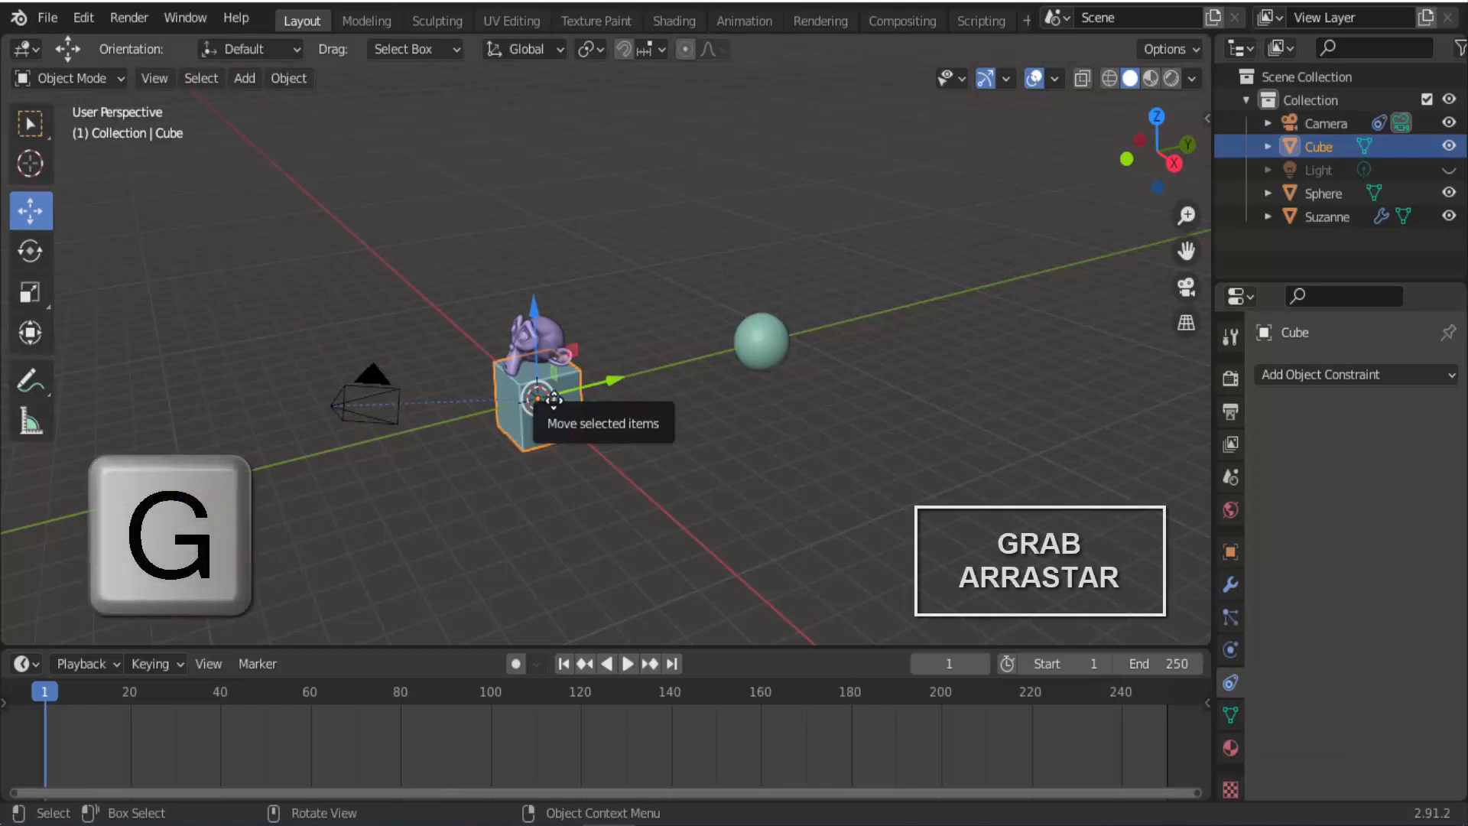
key(g)
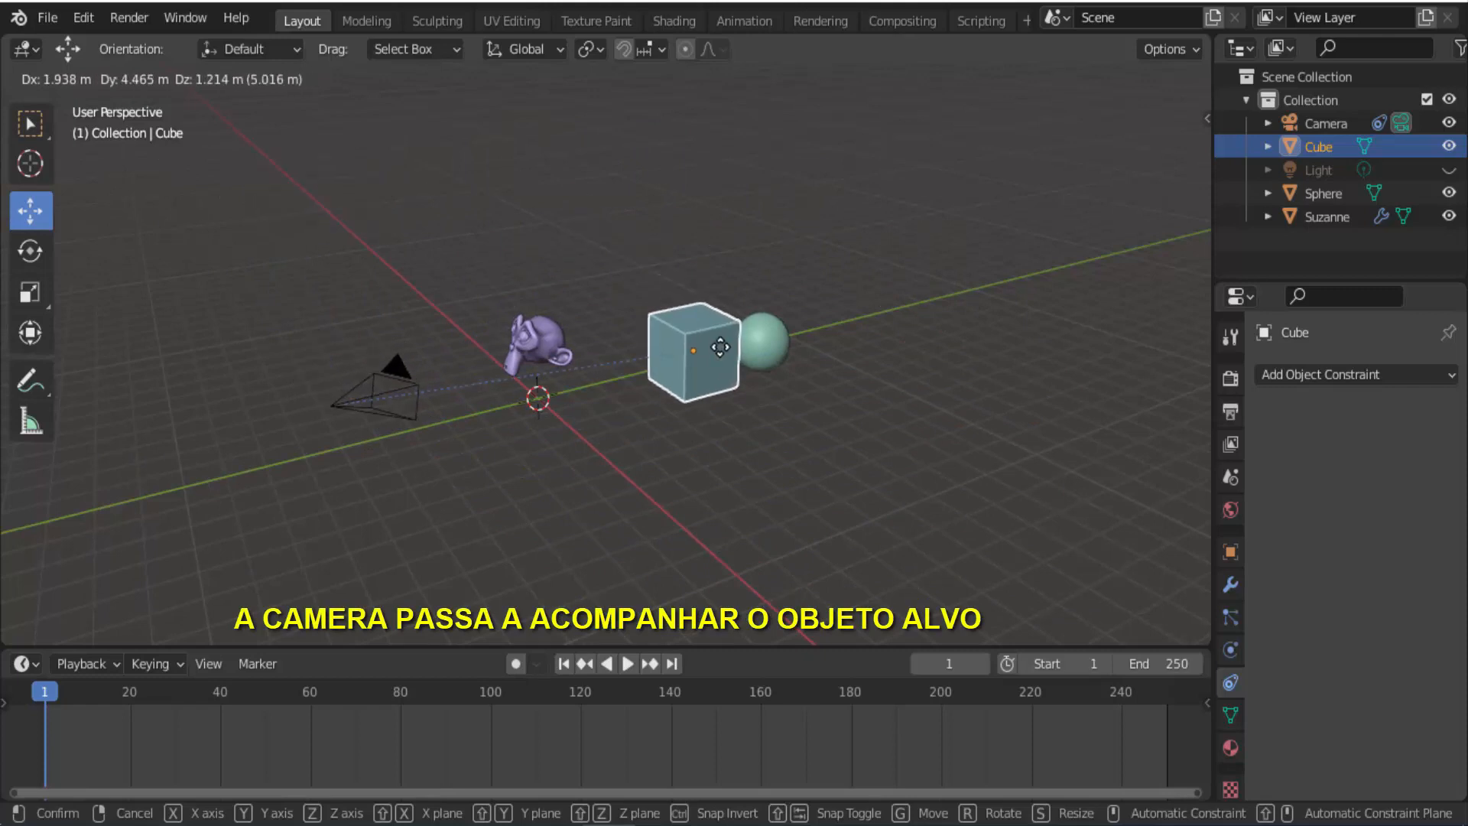
right_click(721, 346)
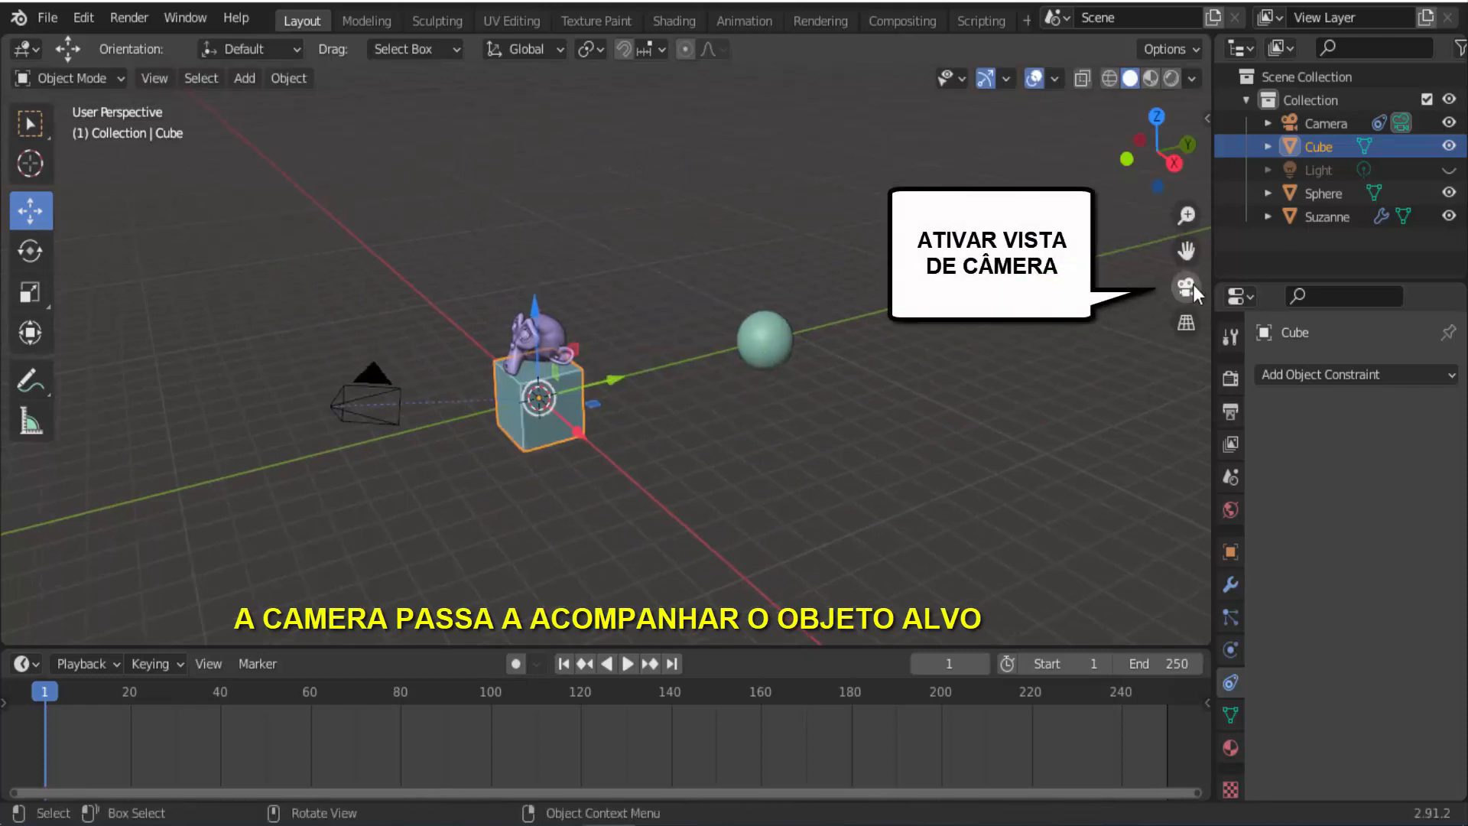
Switch to the camera view and test the tracking with a trial move of the cube, cancelling the move
click(1186, 286)
key(g)
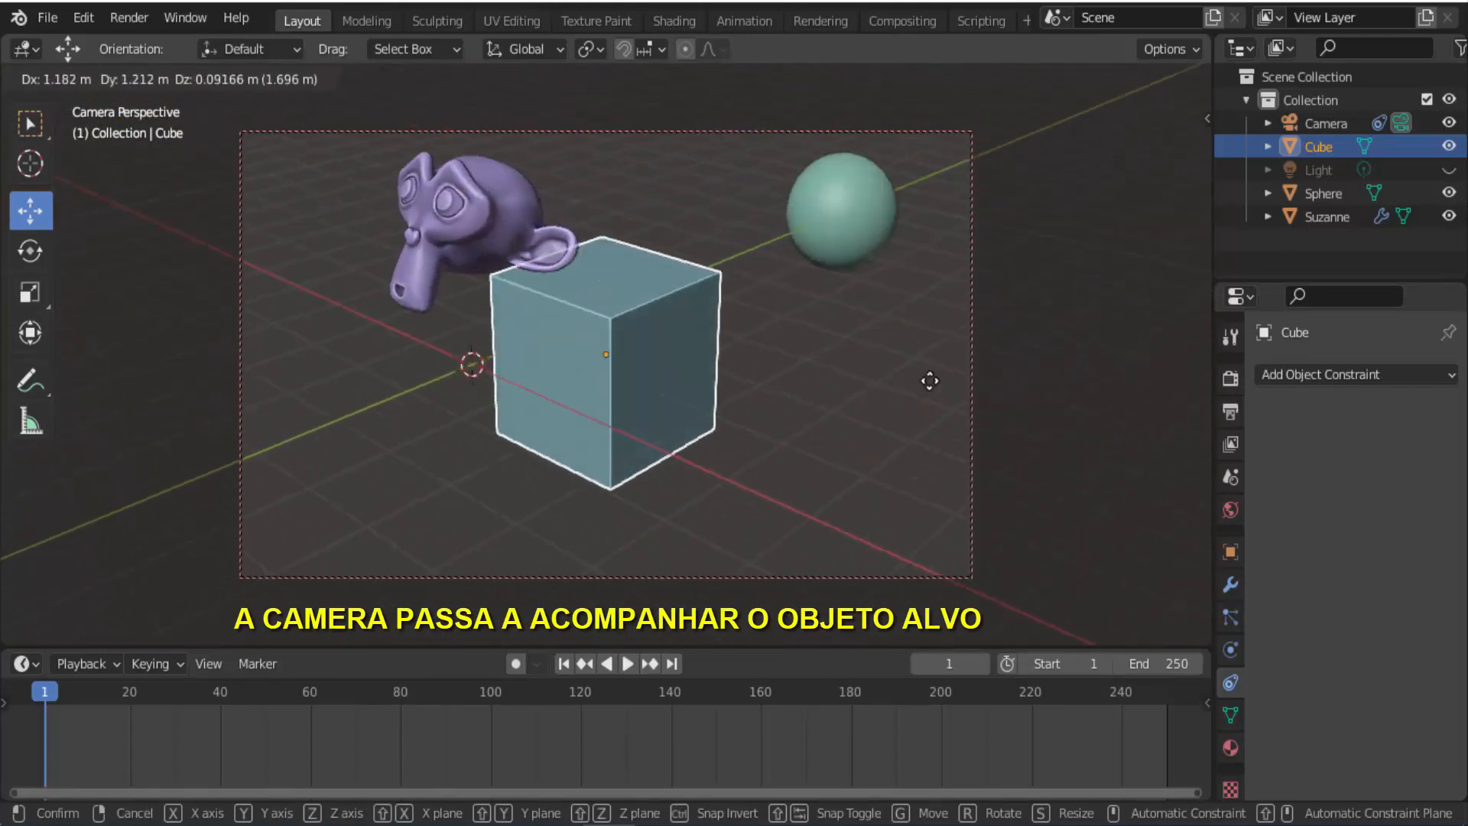
key(Escape)
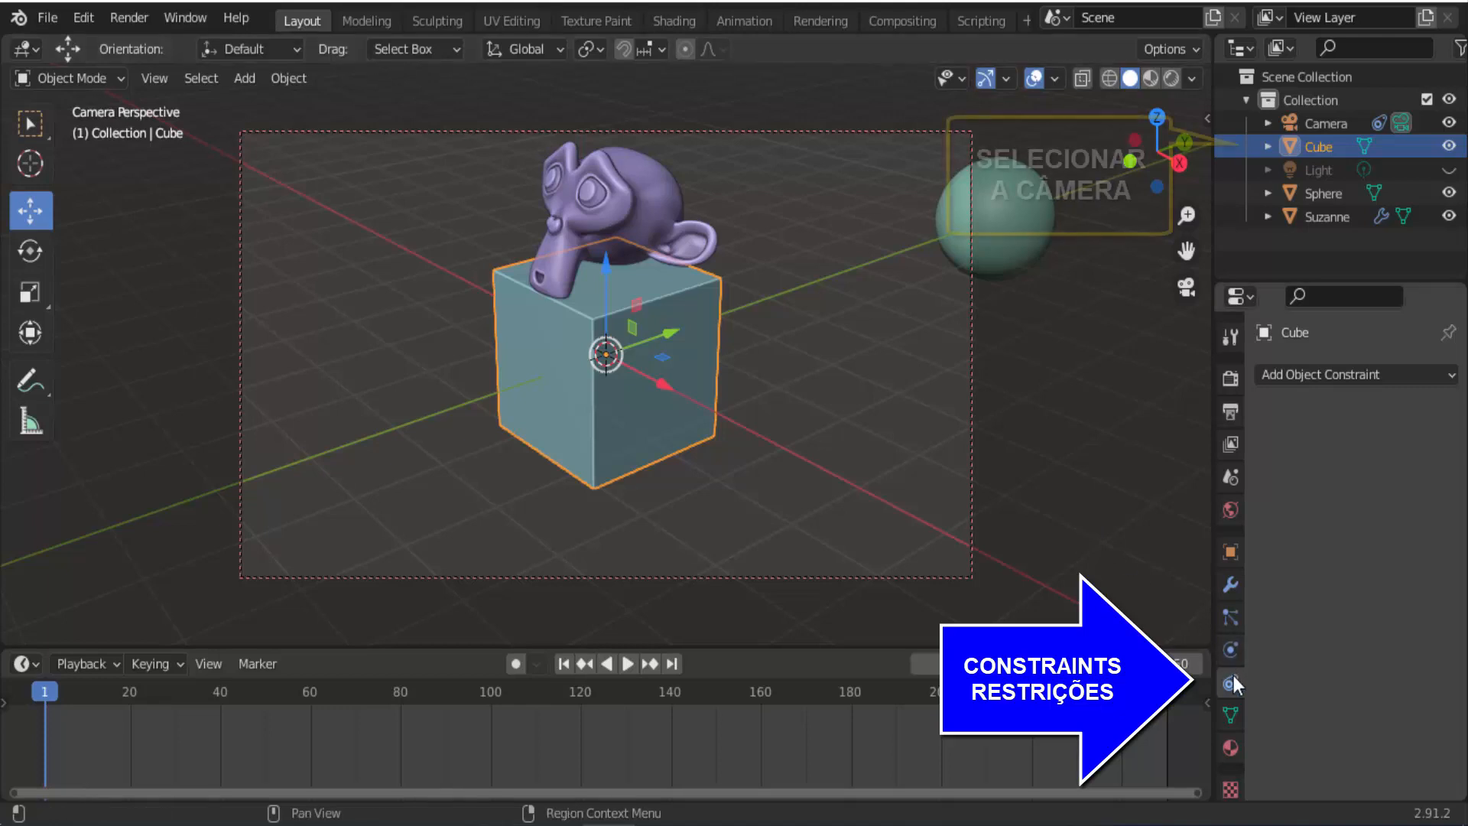
Replace the target of the camera's Track To constraint with the monkey, Suzanne
click(1315, 125)
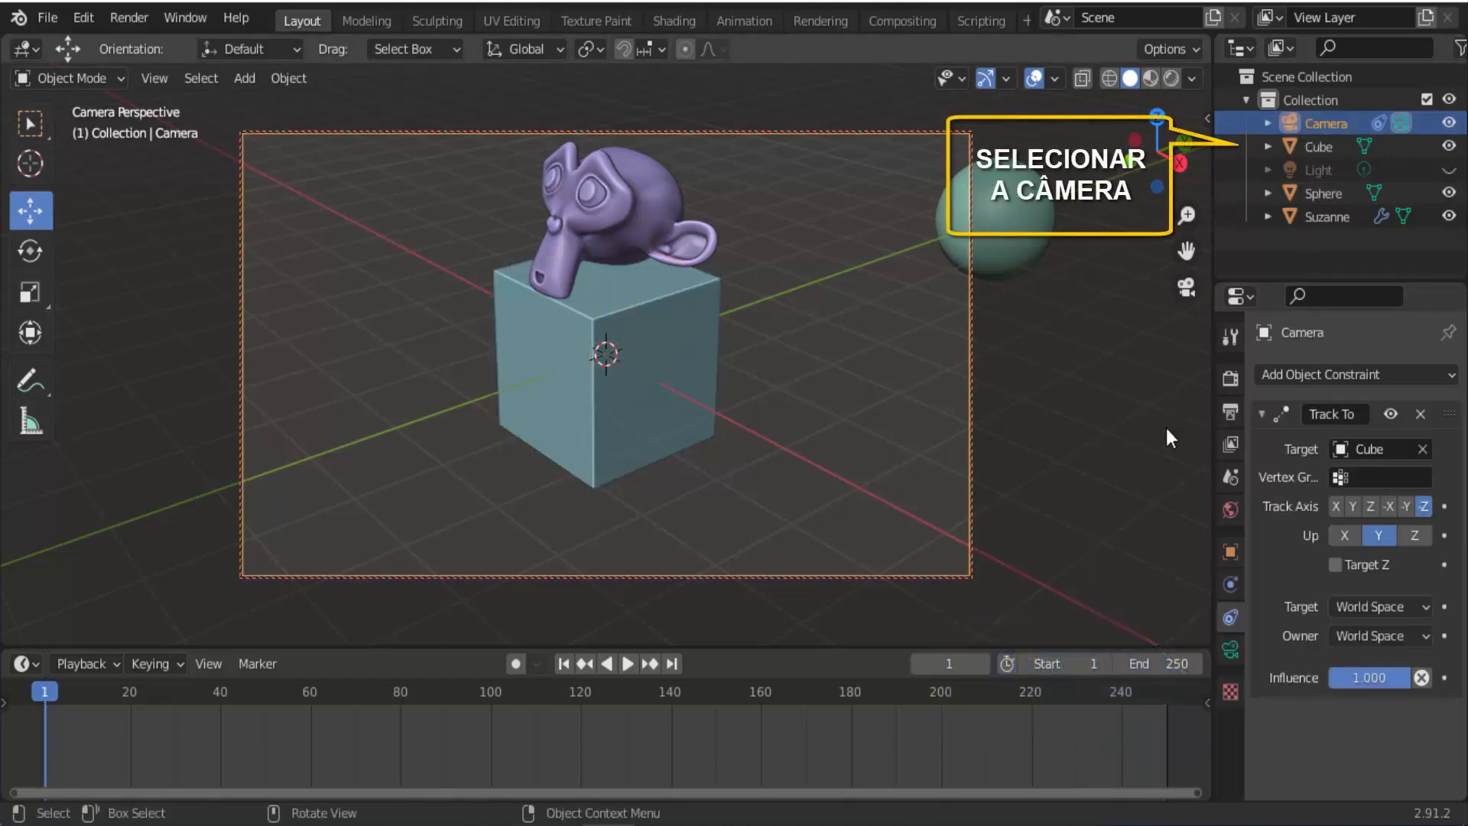
click(1422, 449)
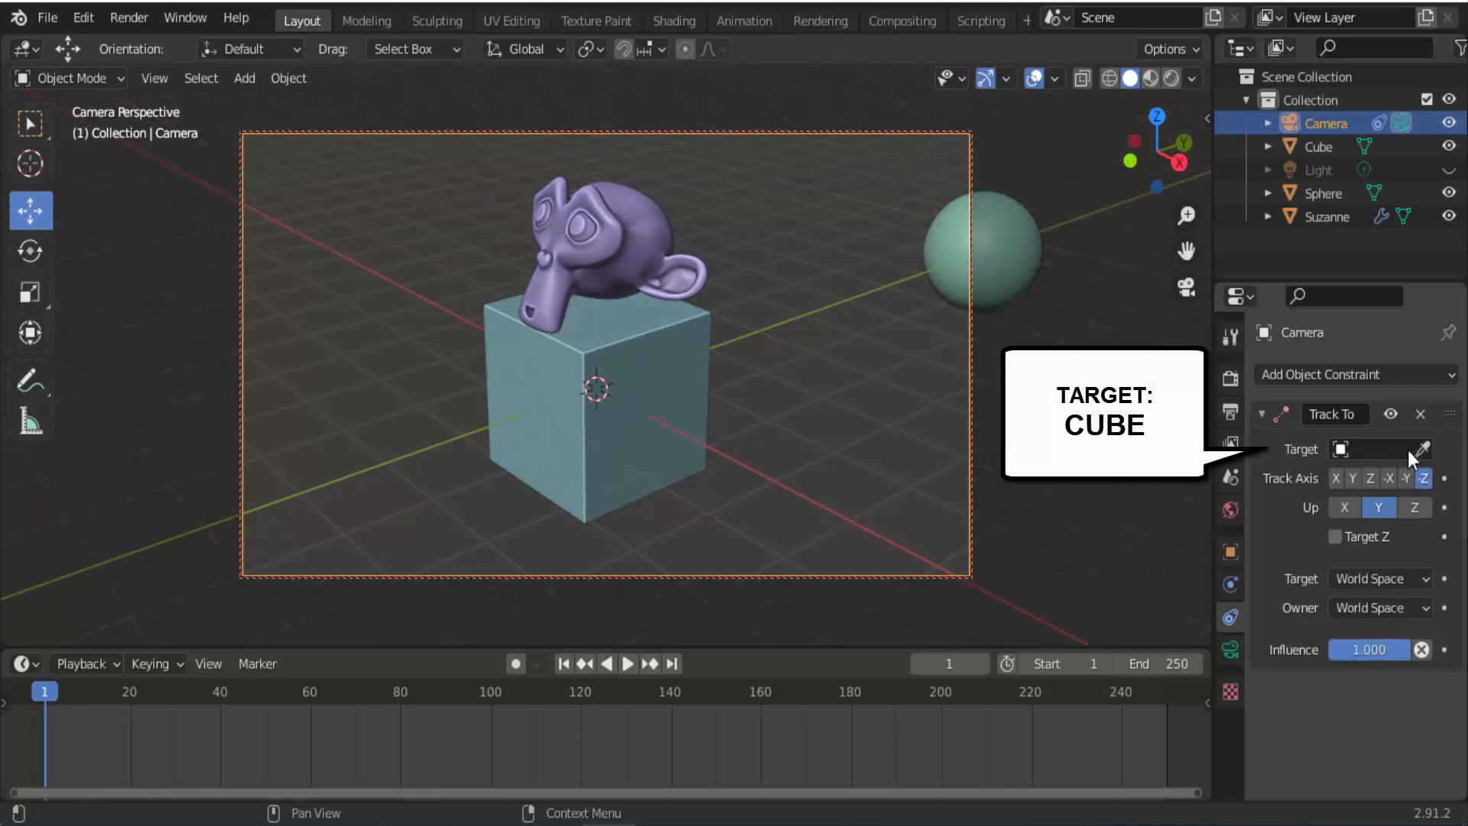
click(1422, 449)
click(621, 204)
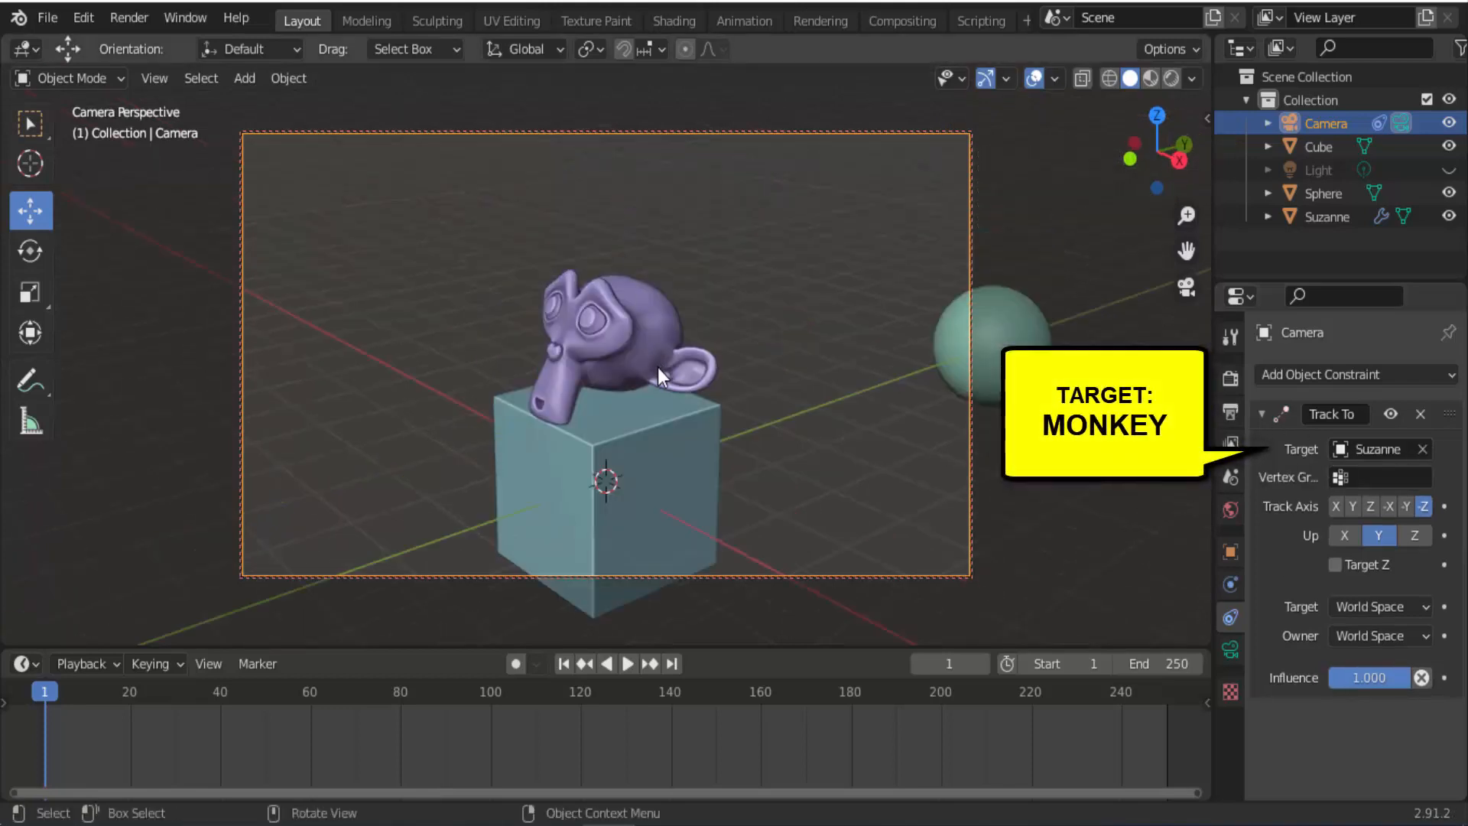
Try moving the cube and the monkey separately to compare the camera's tracking, cancelling both moves
click(667, 457)
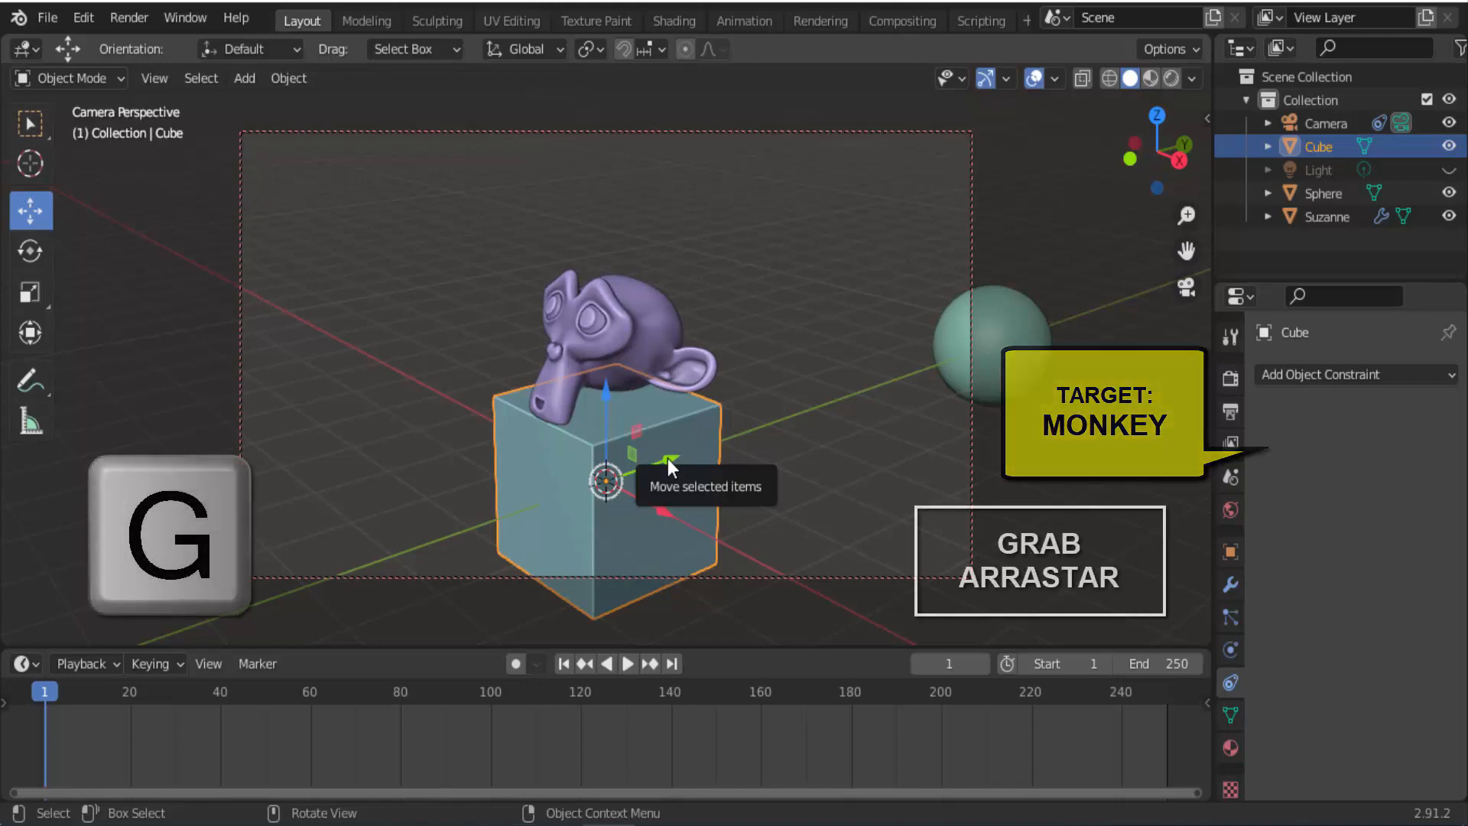
key(g)
right_click(833, 191)
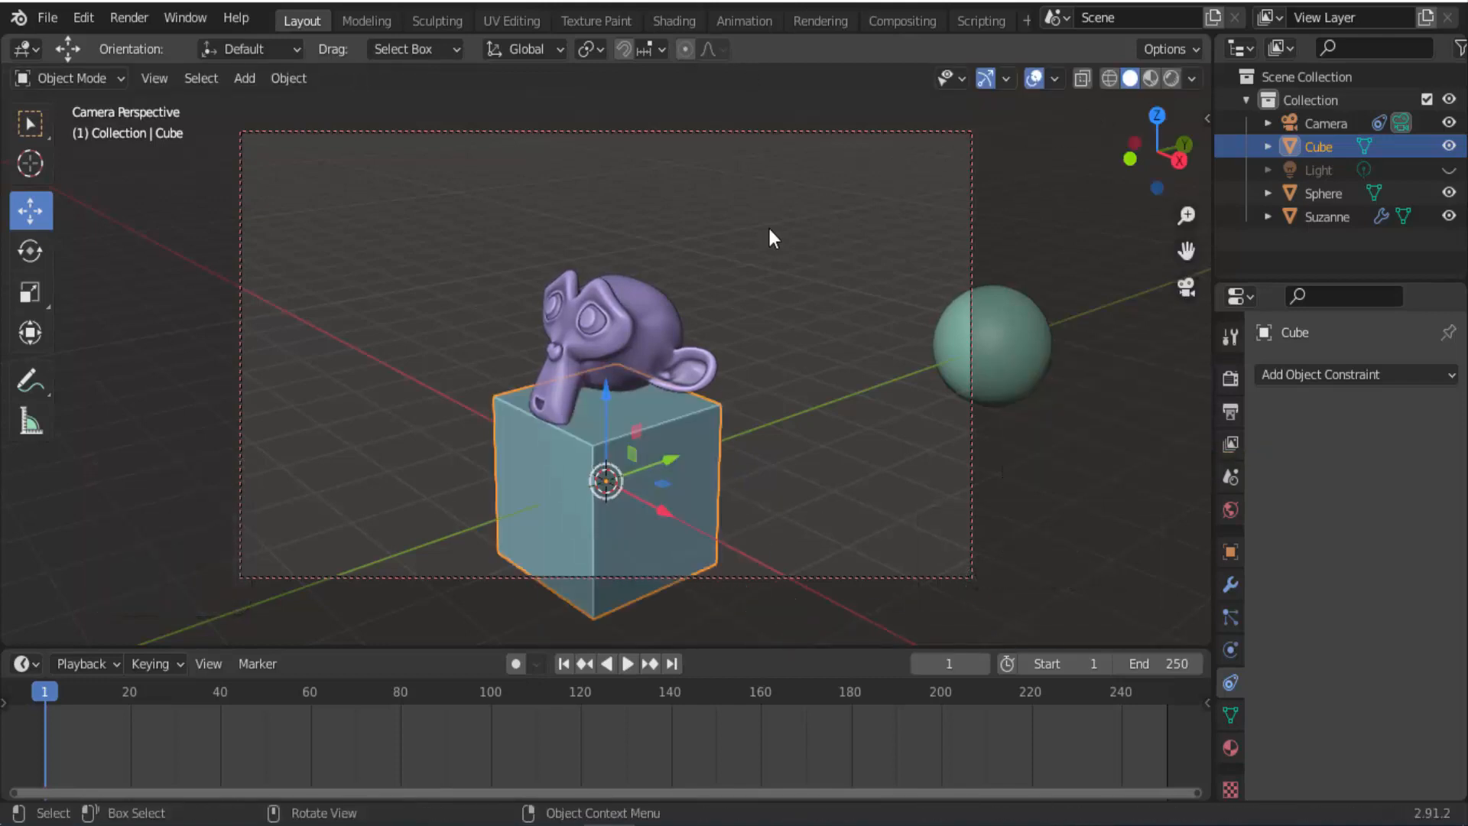
click(618, 319)
key(g)
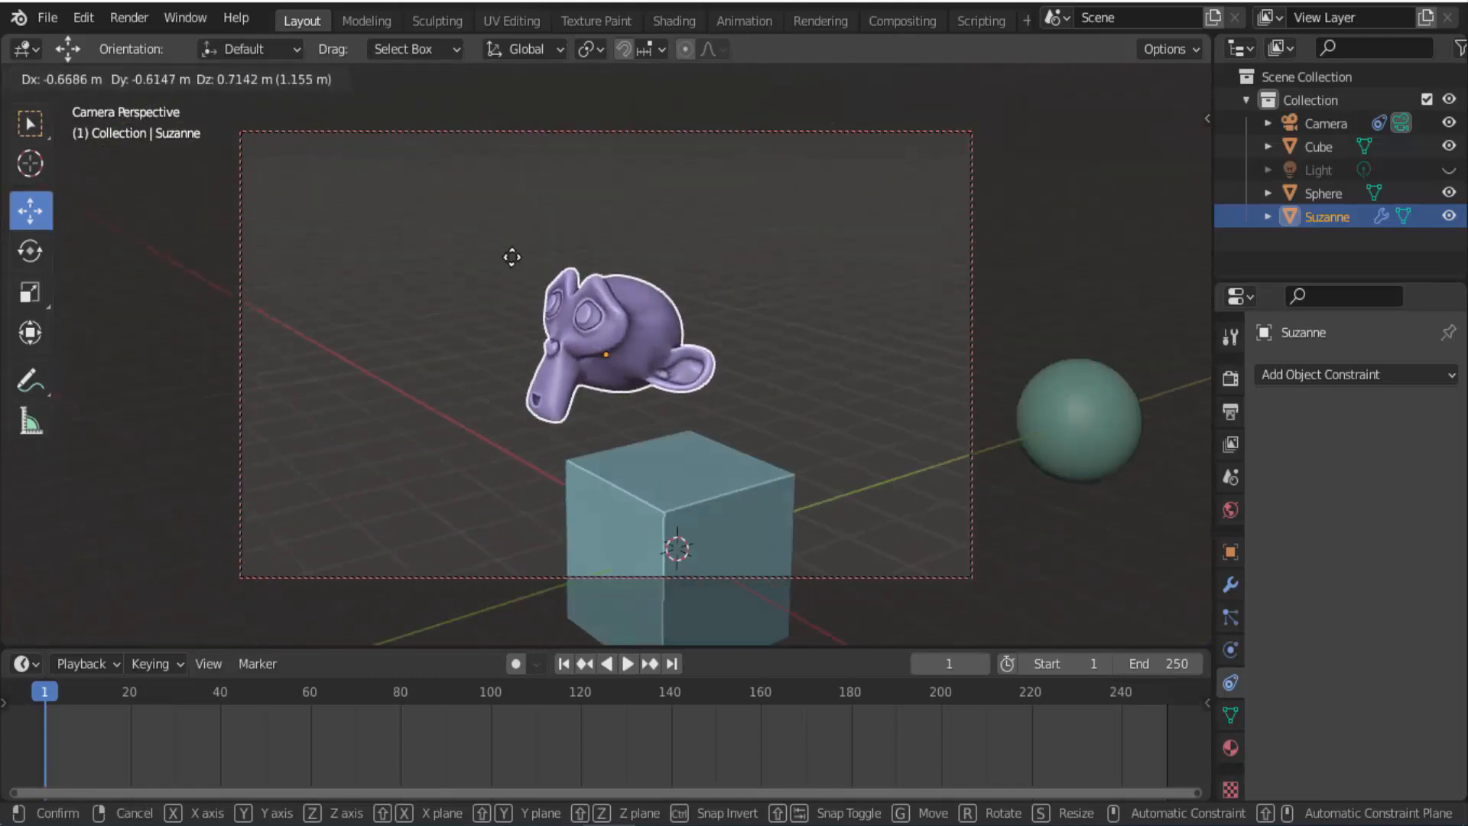
right_click(796, 310)
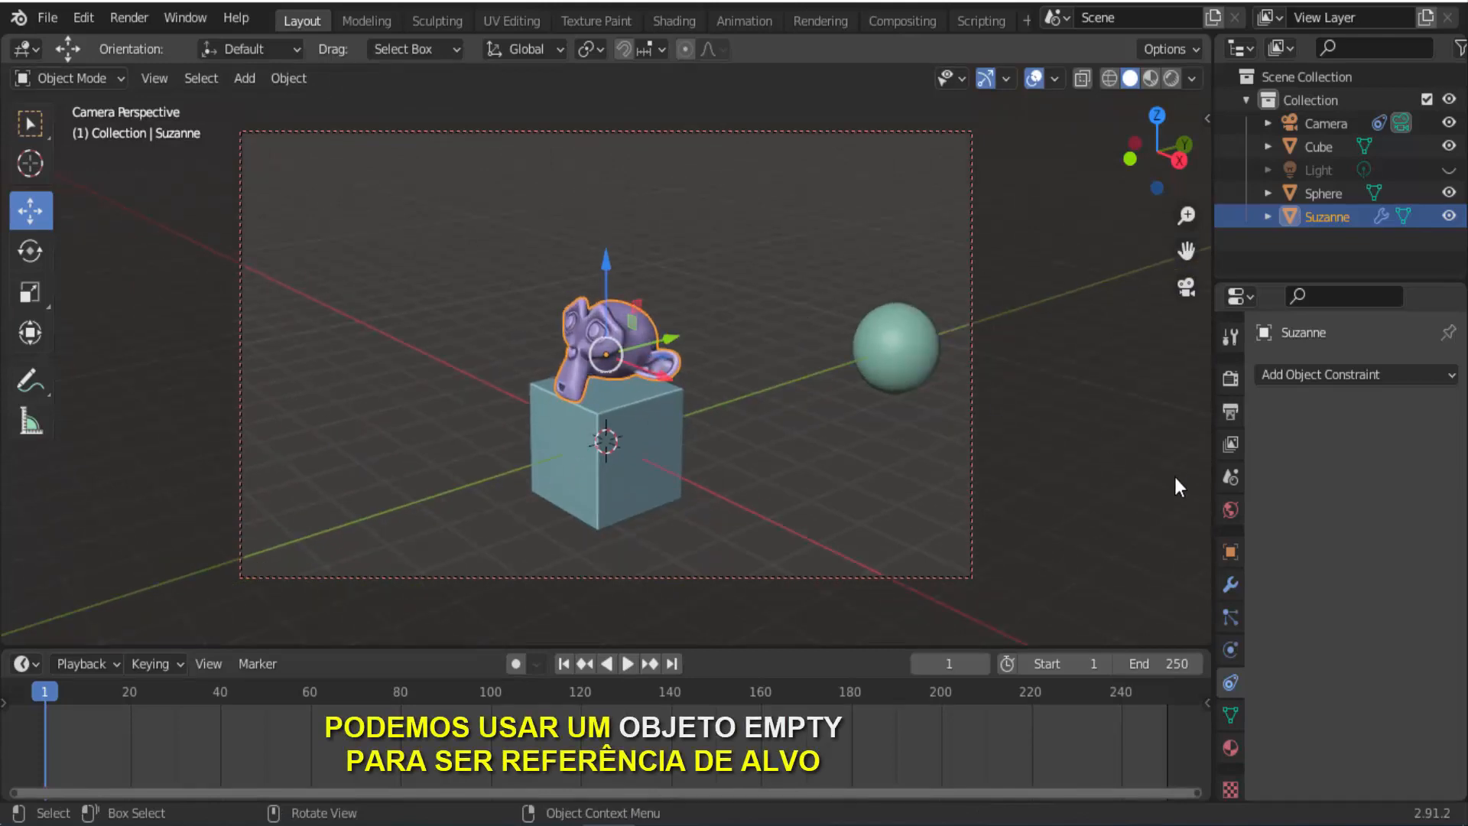
Add a Plain Axes empty at the 3D cursor in the cube
click(1351, 125)
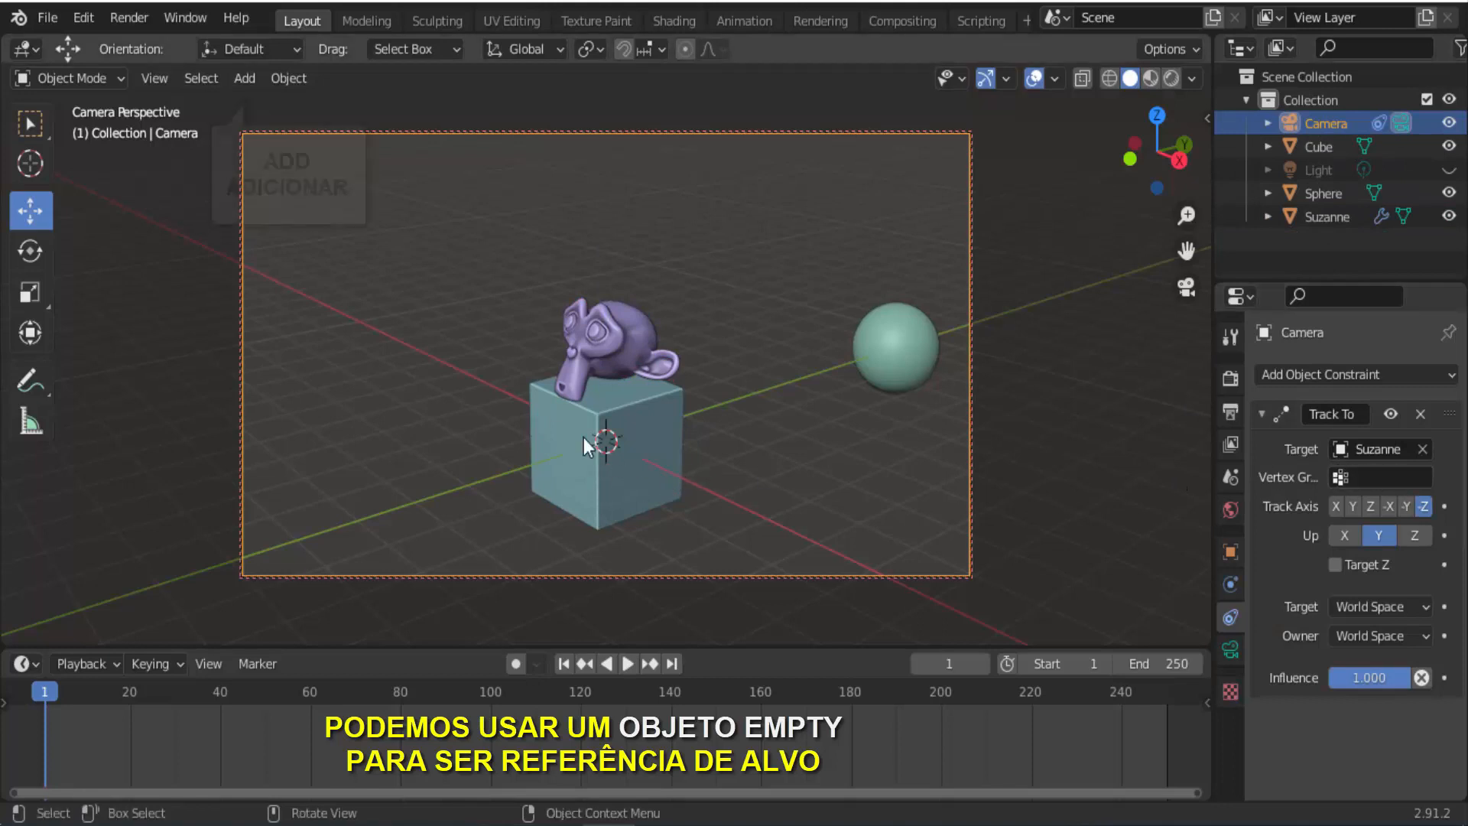
click(244, 78)
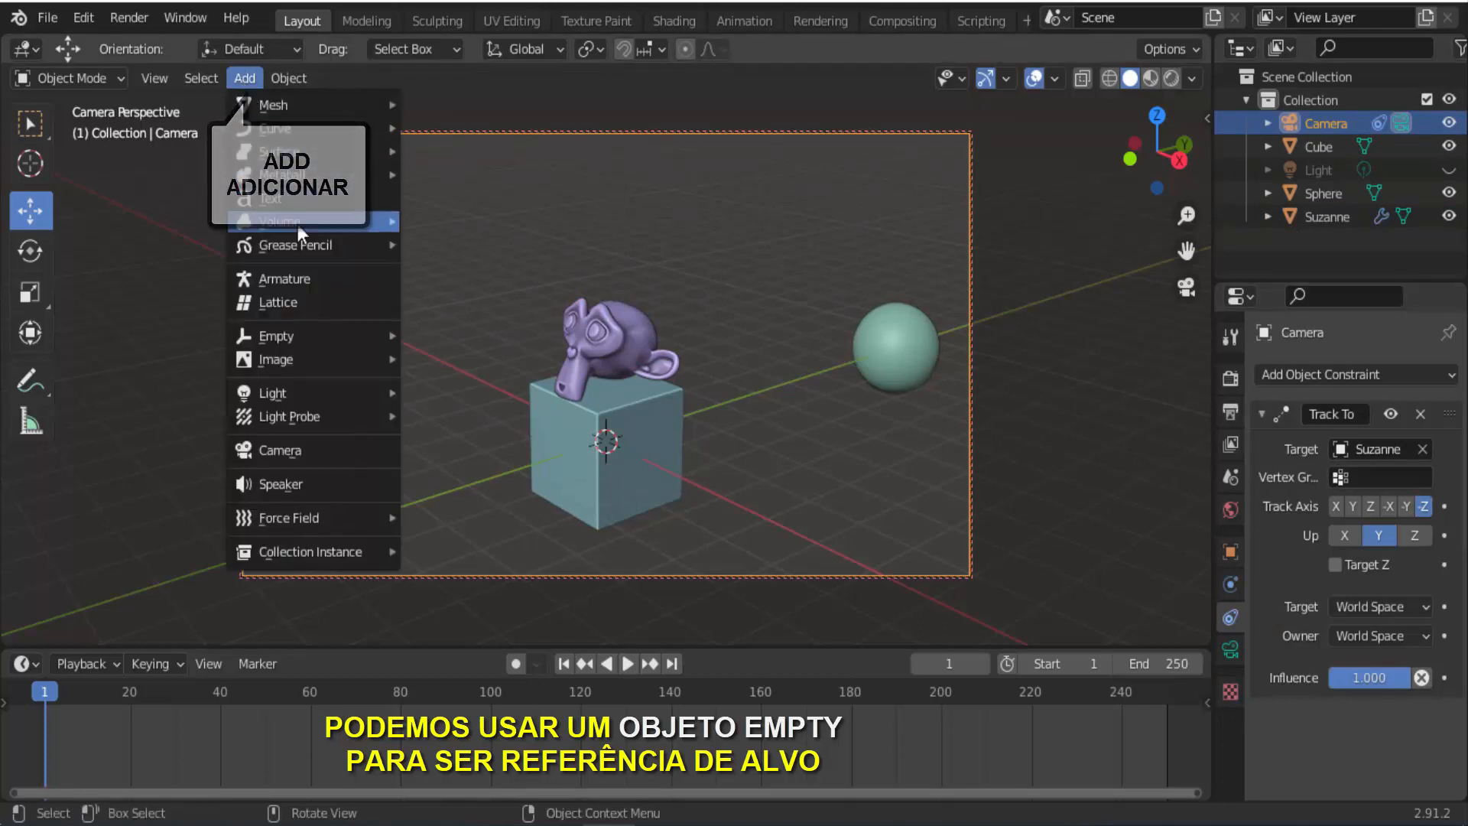
mouse_move(287, 341)
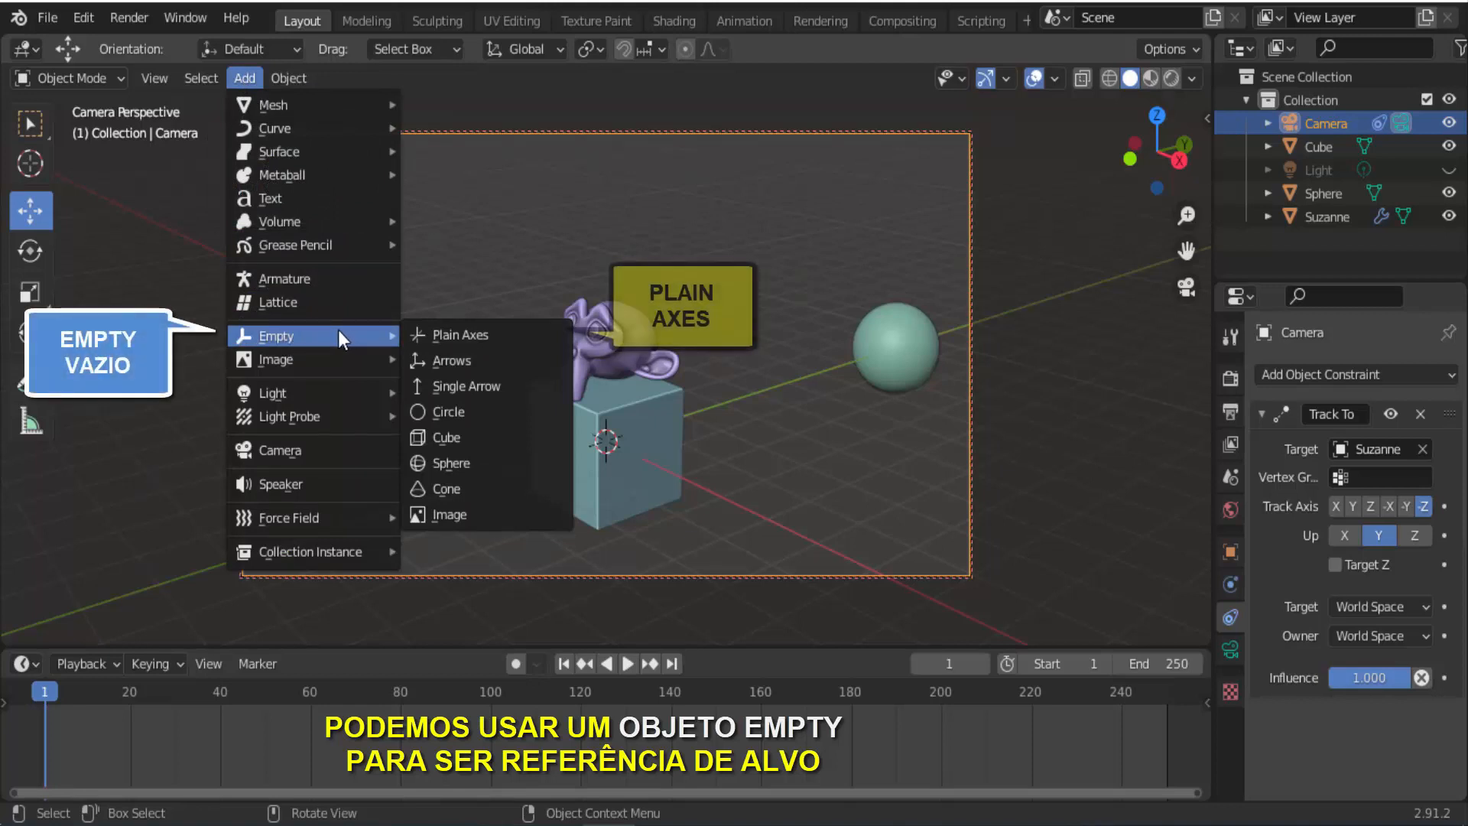
click(465, 334)
Scale up the empty and move it along the Y axis to between the cube and the sphere
key(s)
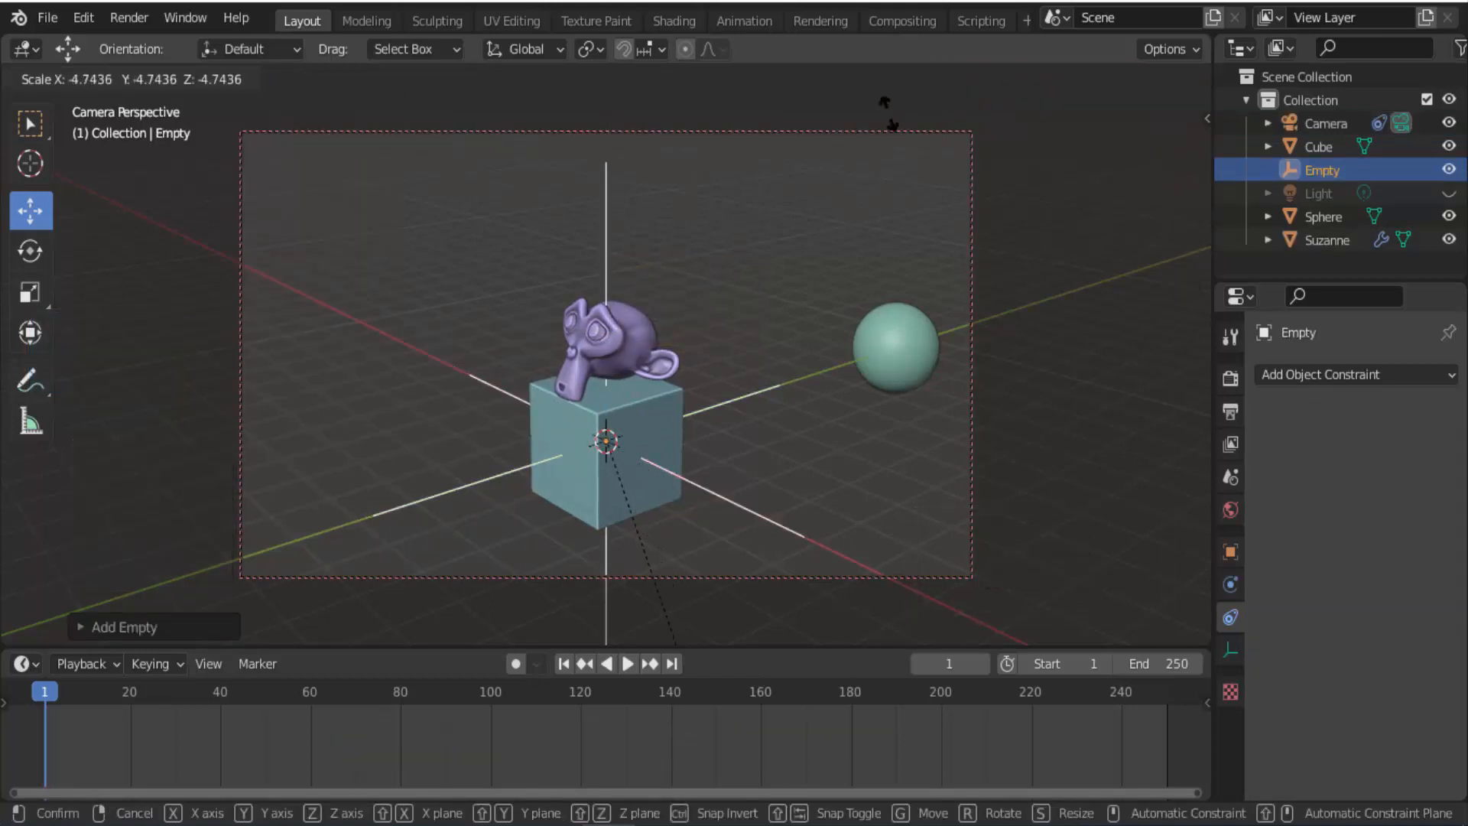
click(760, 298)
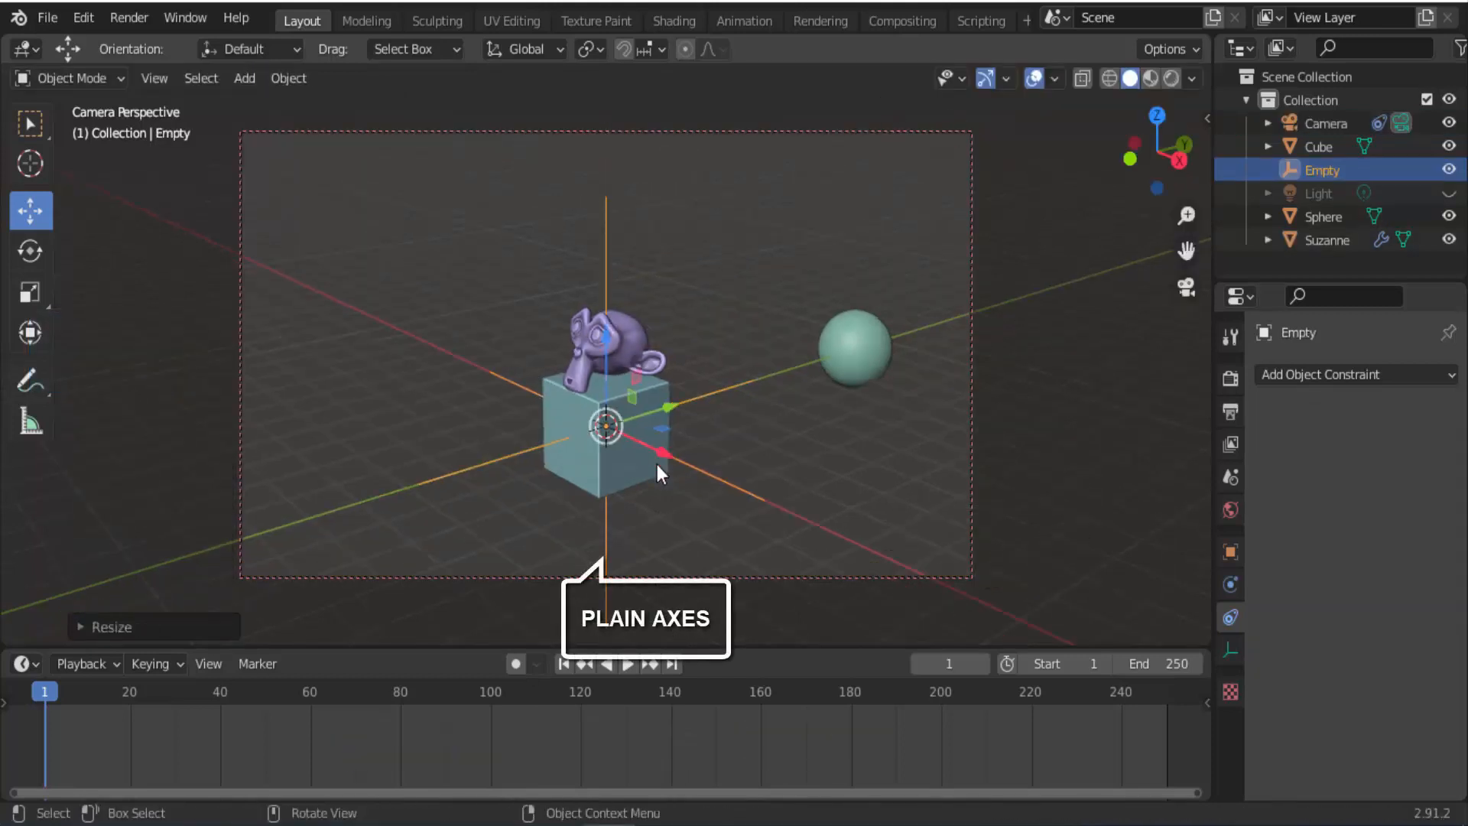
scroll(658, 465, down, 2)
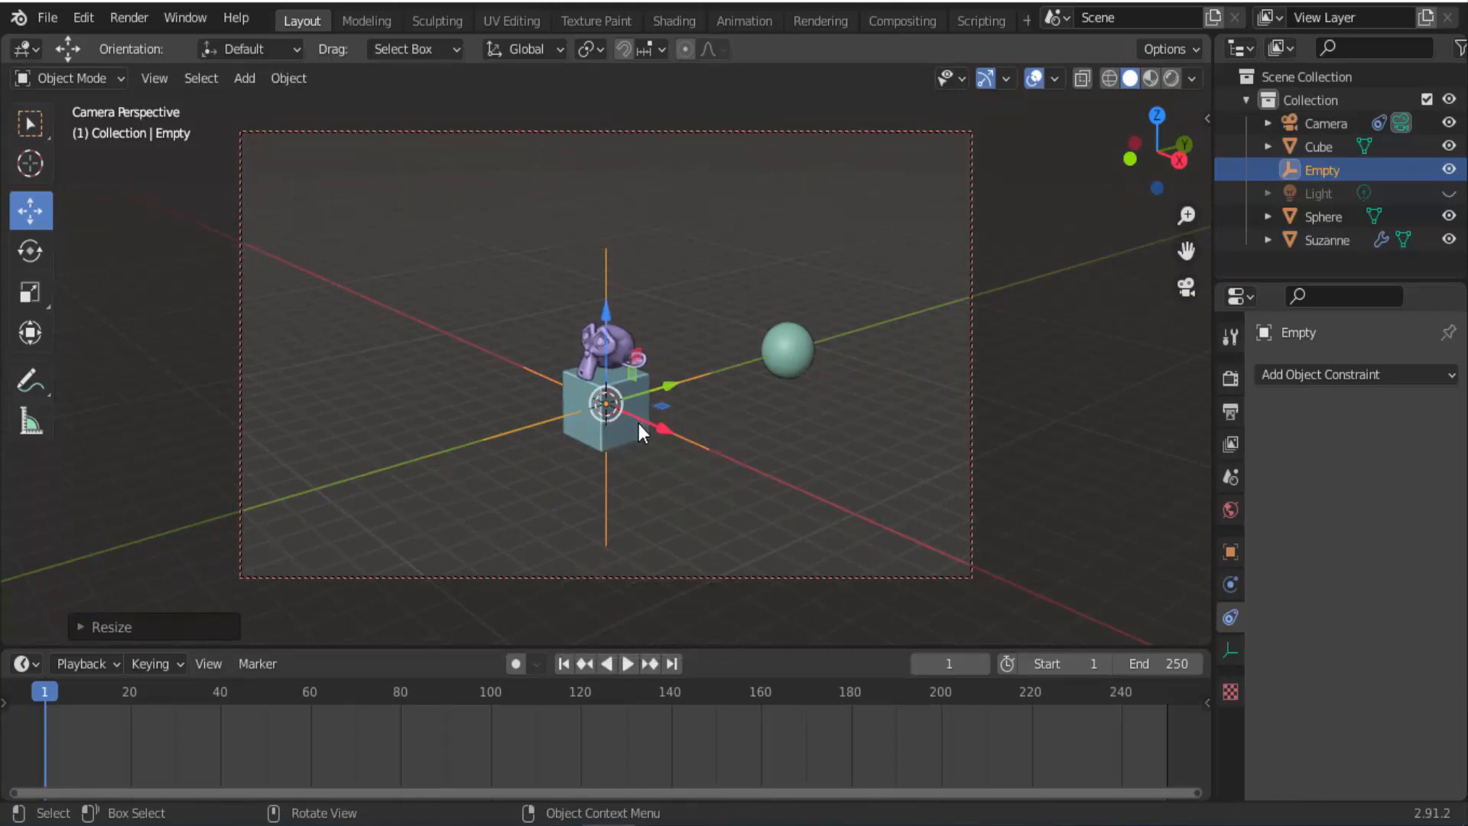
drag(672, 389, 763, 377)
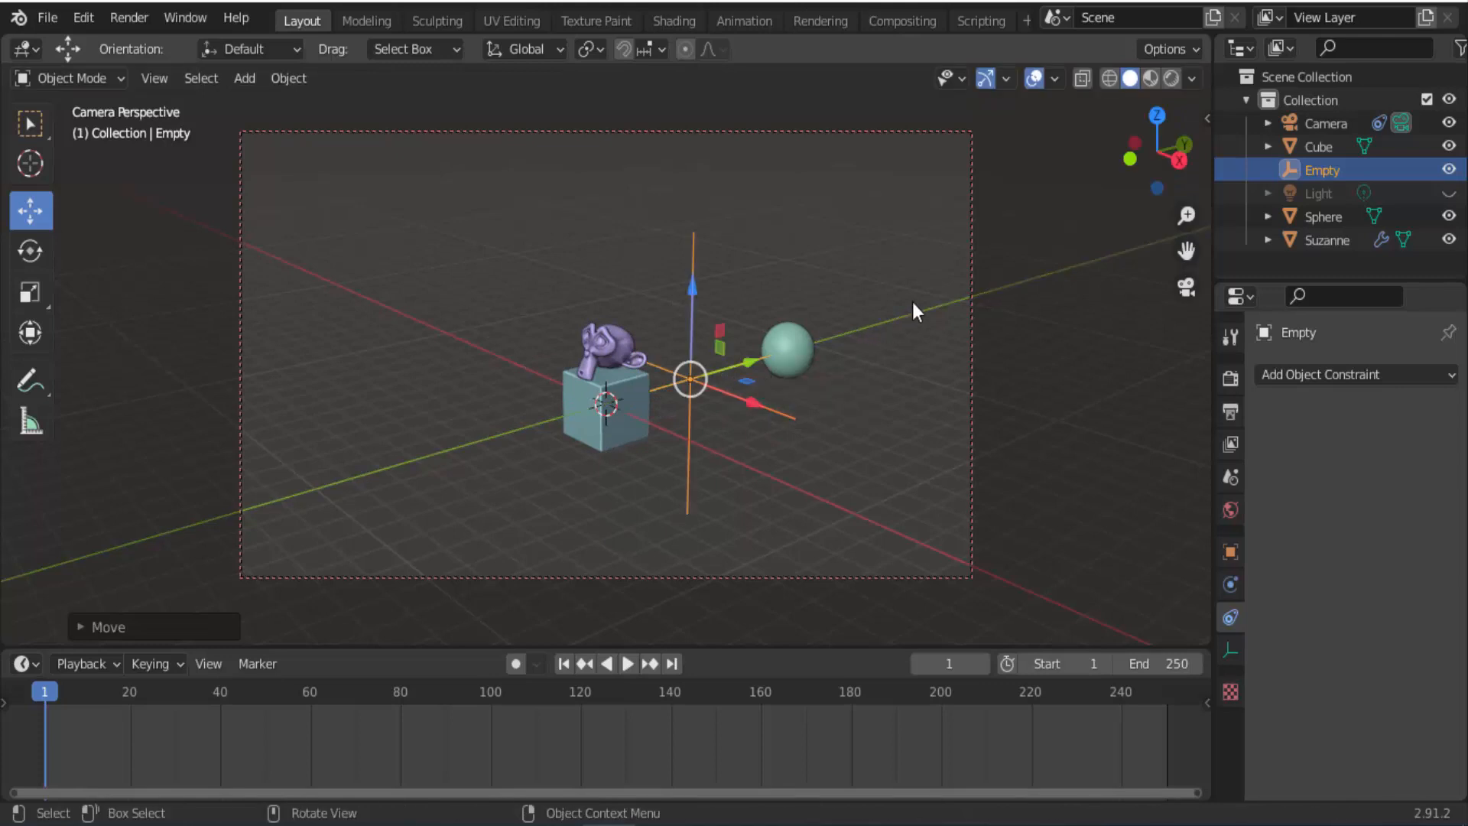
Replace the target of the camera's Track To constraint with the empty
click(970, 240)
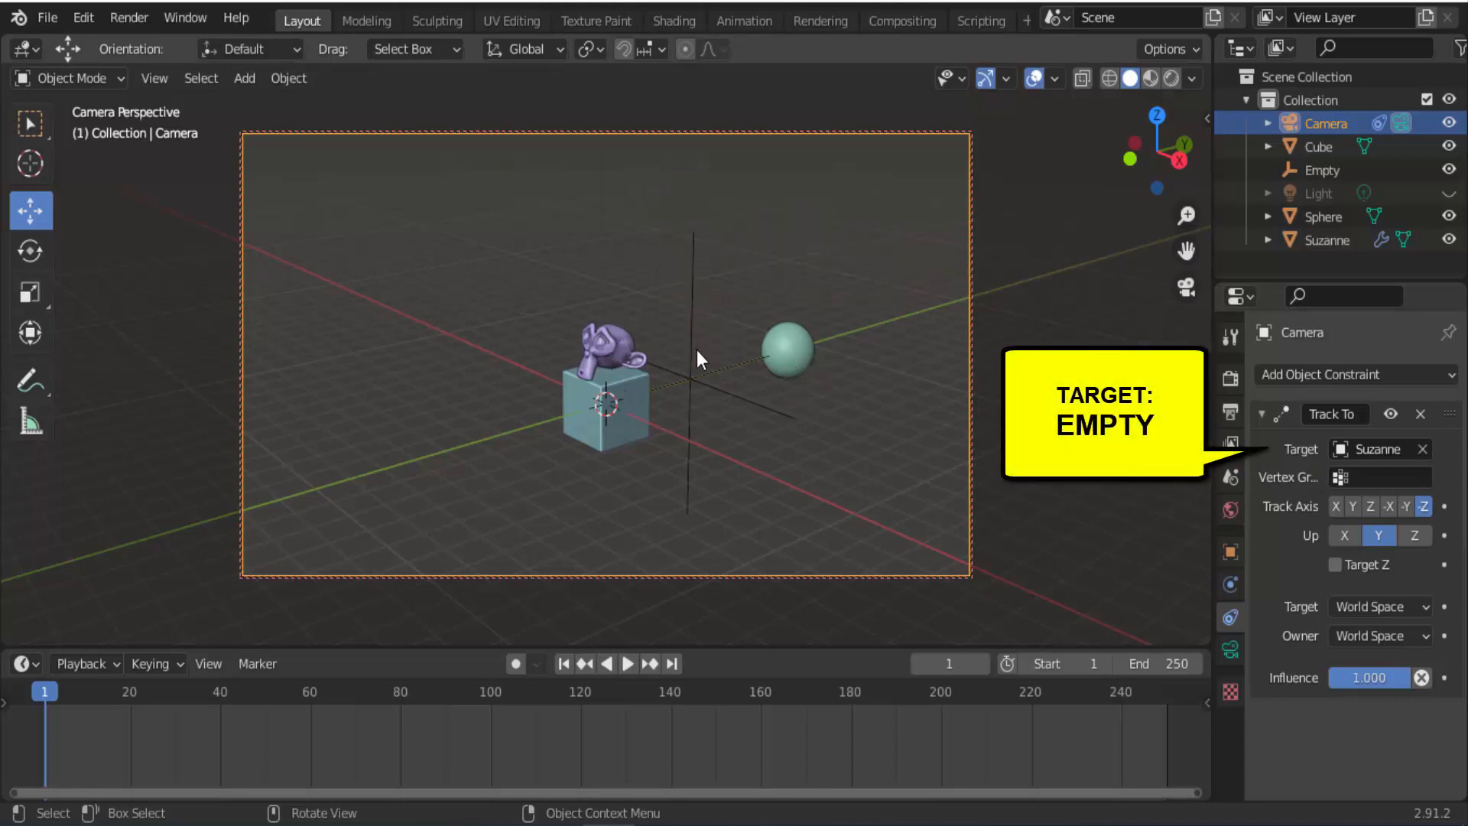
click(1423, 449)
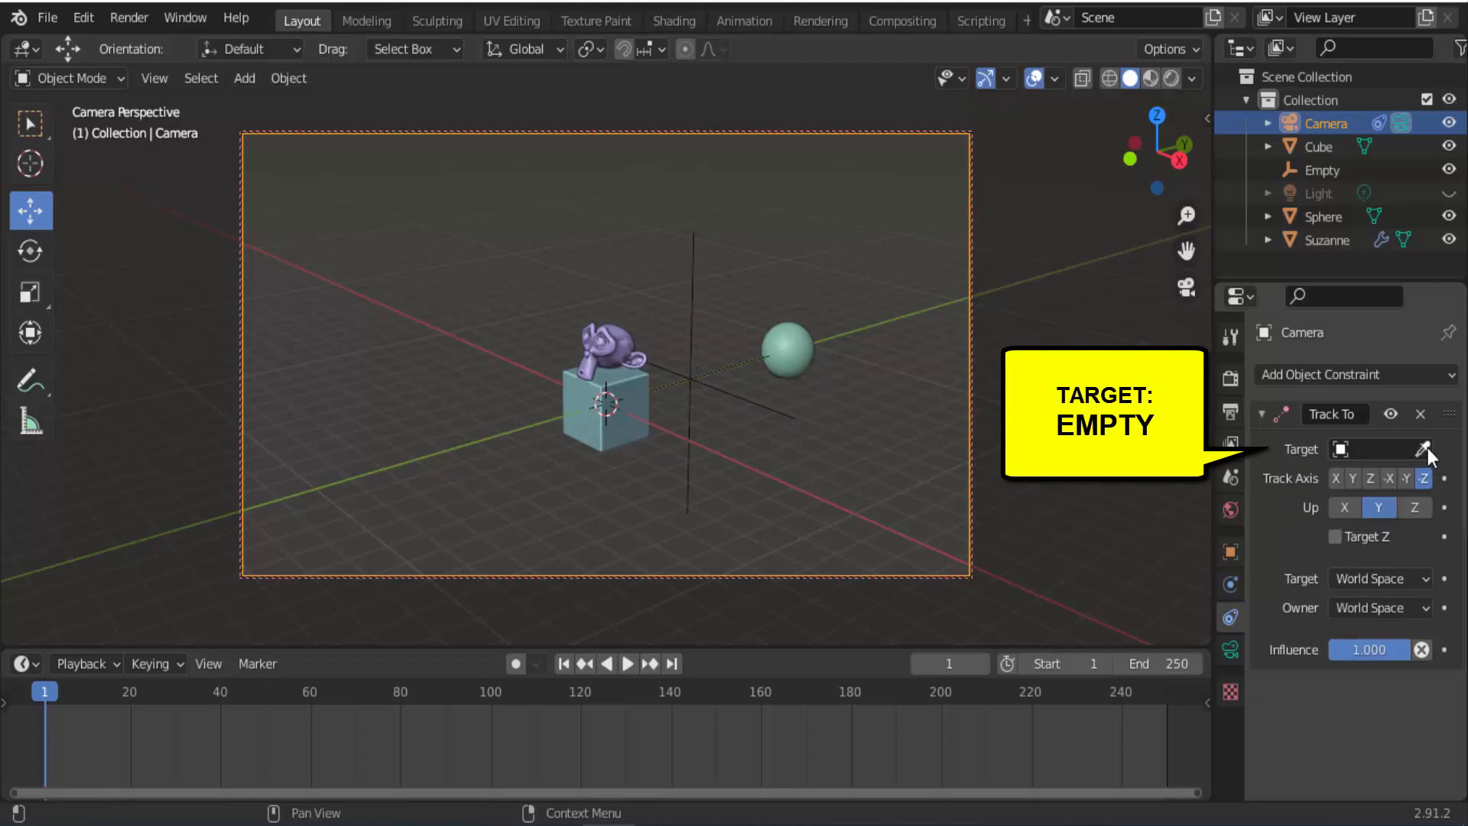
click(1425, 448)
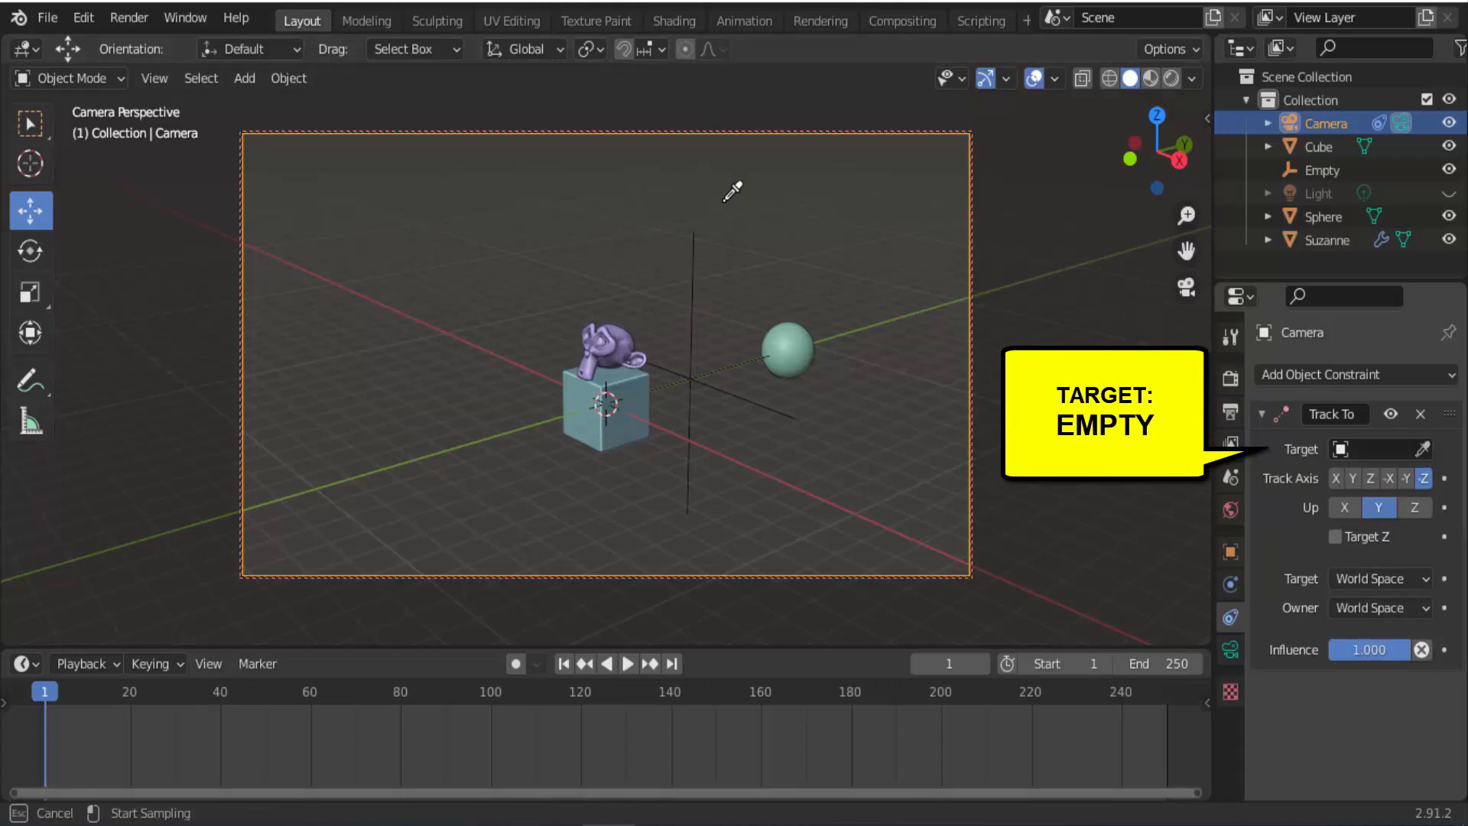
click(693, 230)
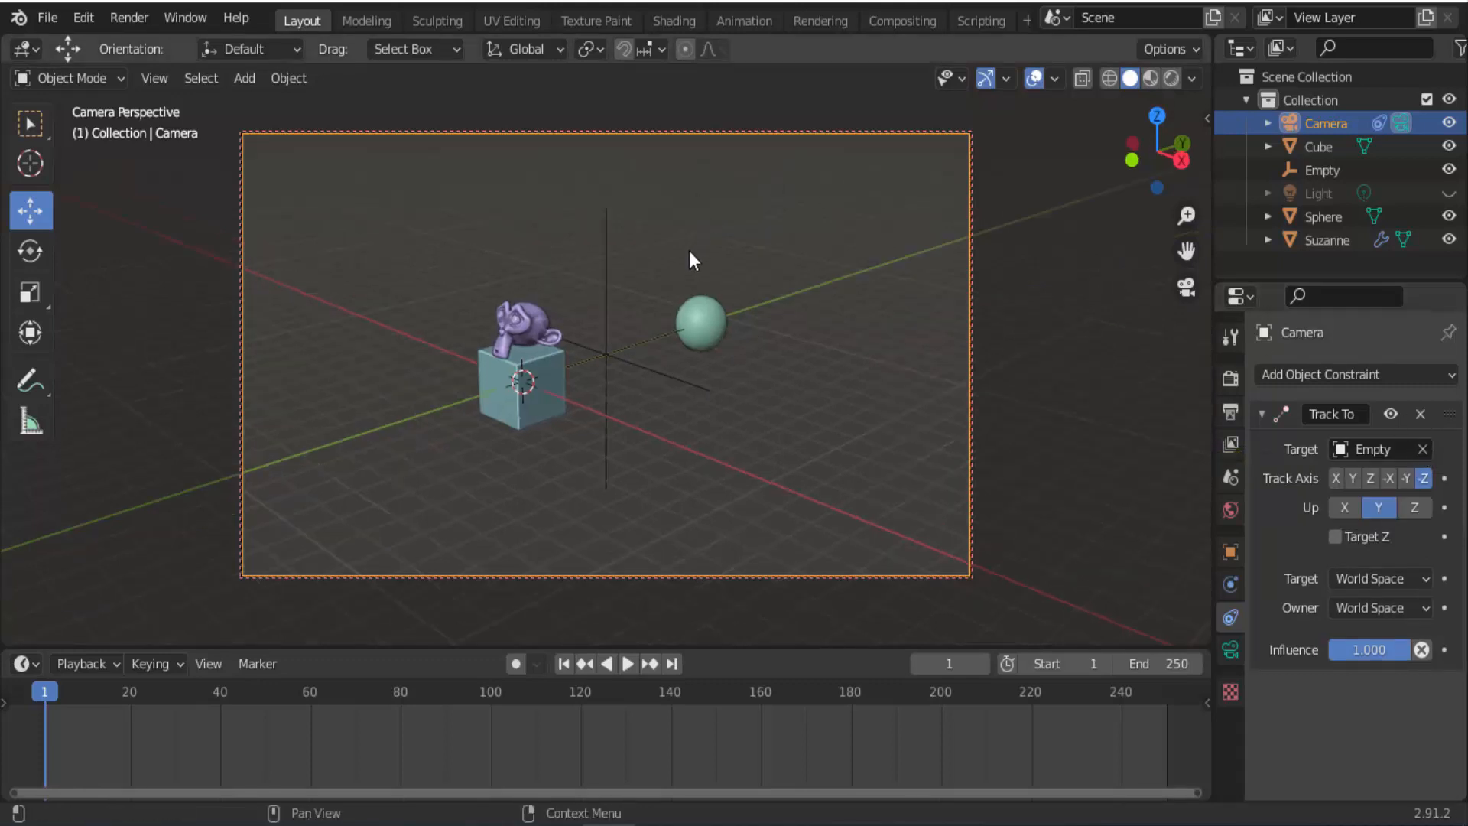
Move the empty freely through the scene and place it on the sphere to test the camera's tracking
click(608, 359)
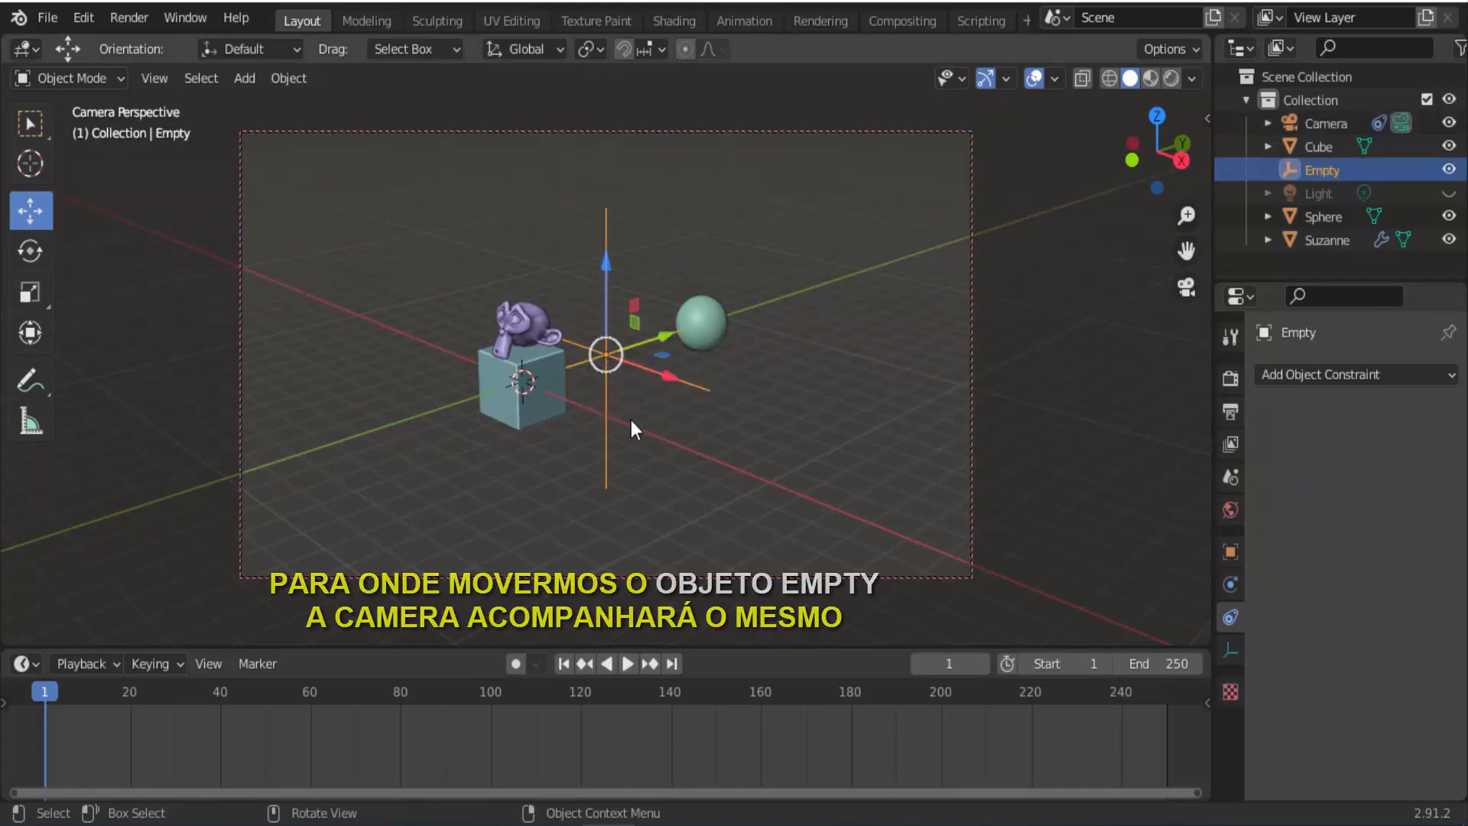
key(g)
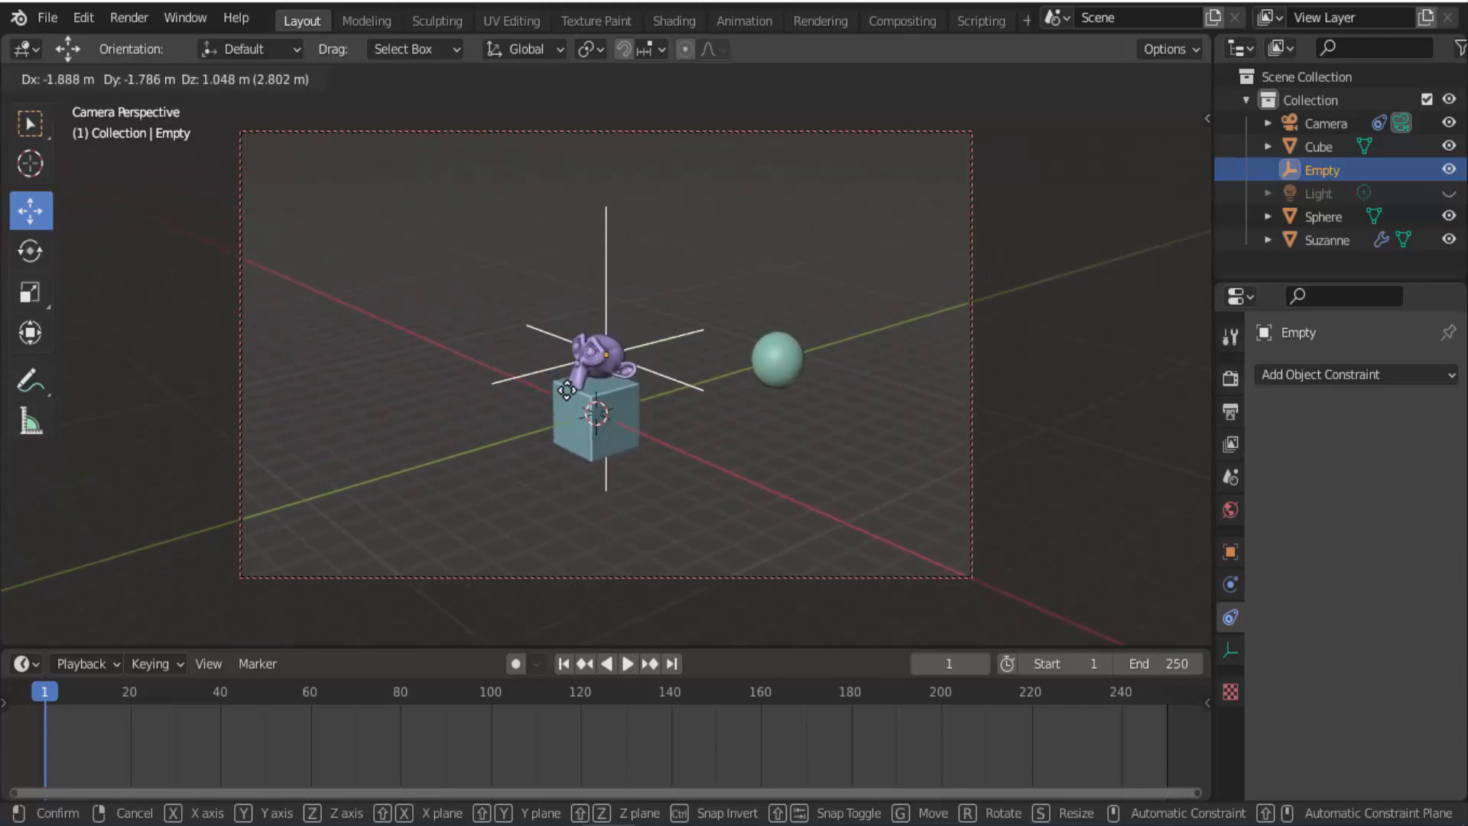
click(710, 386)
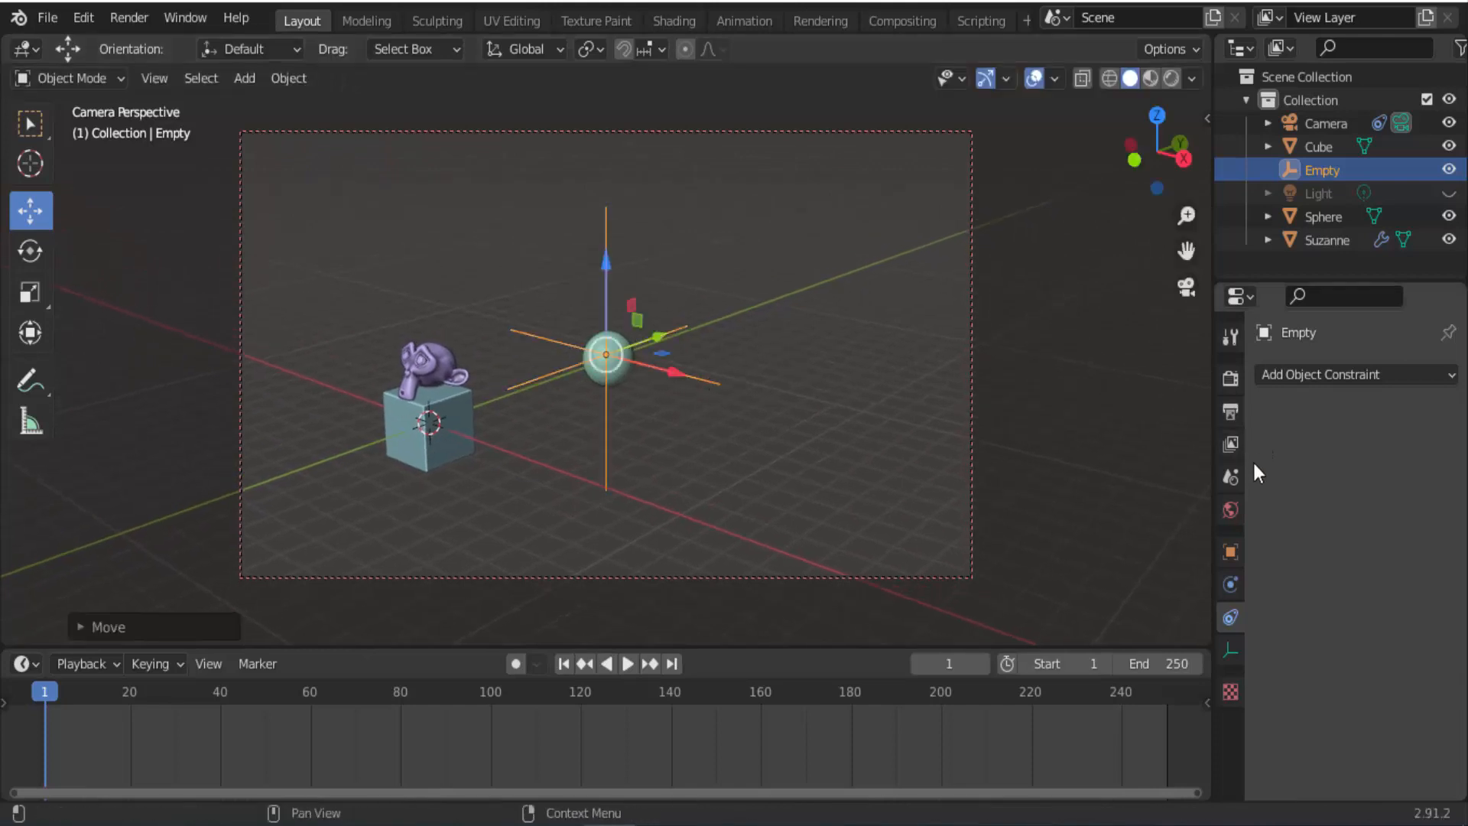
Clear the target of the camera's Track To constraint and delete the empty from the scene
click(973, 239)
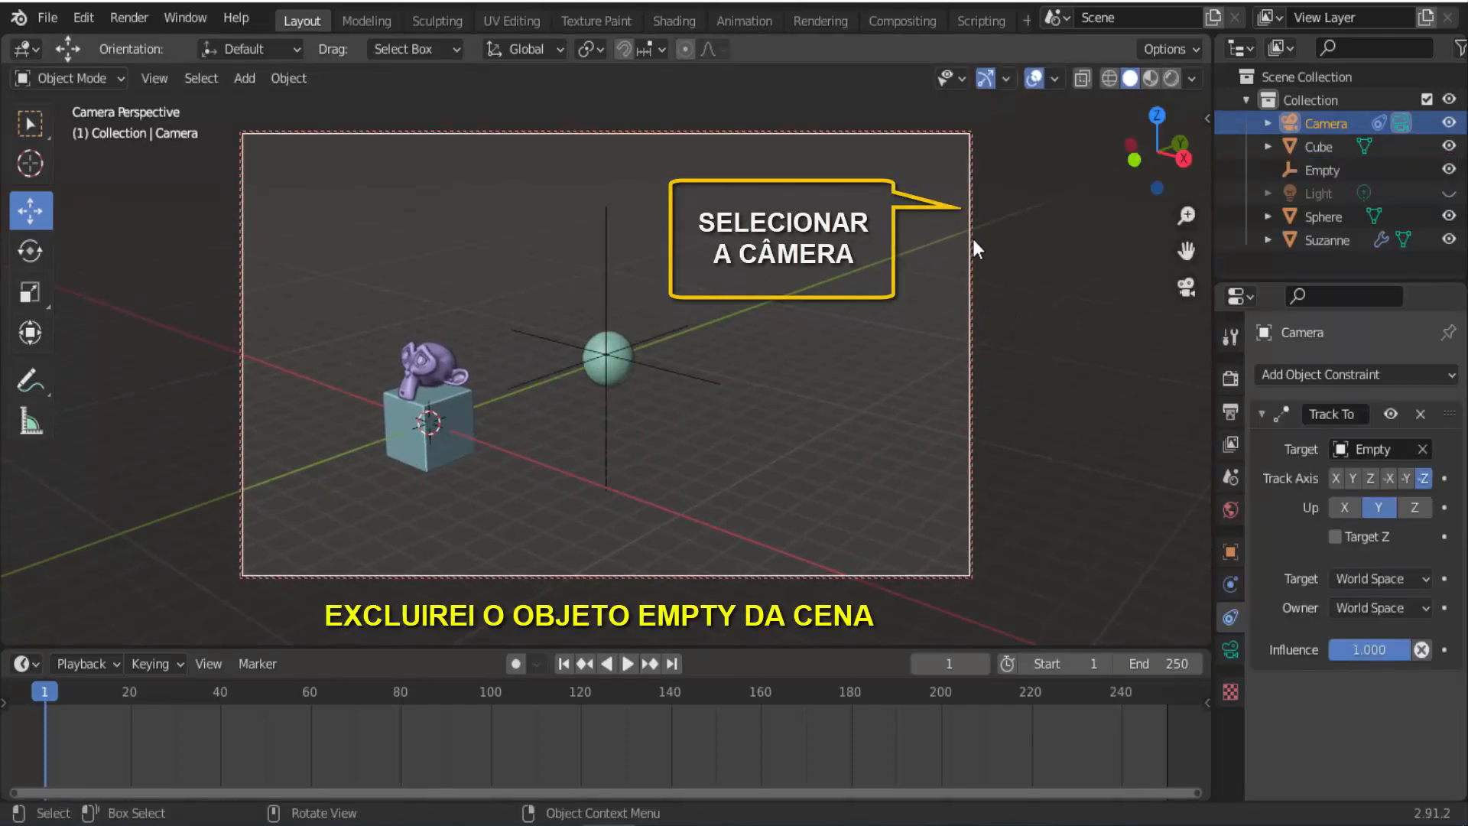
click(1424, 449)
click(857, 371)
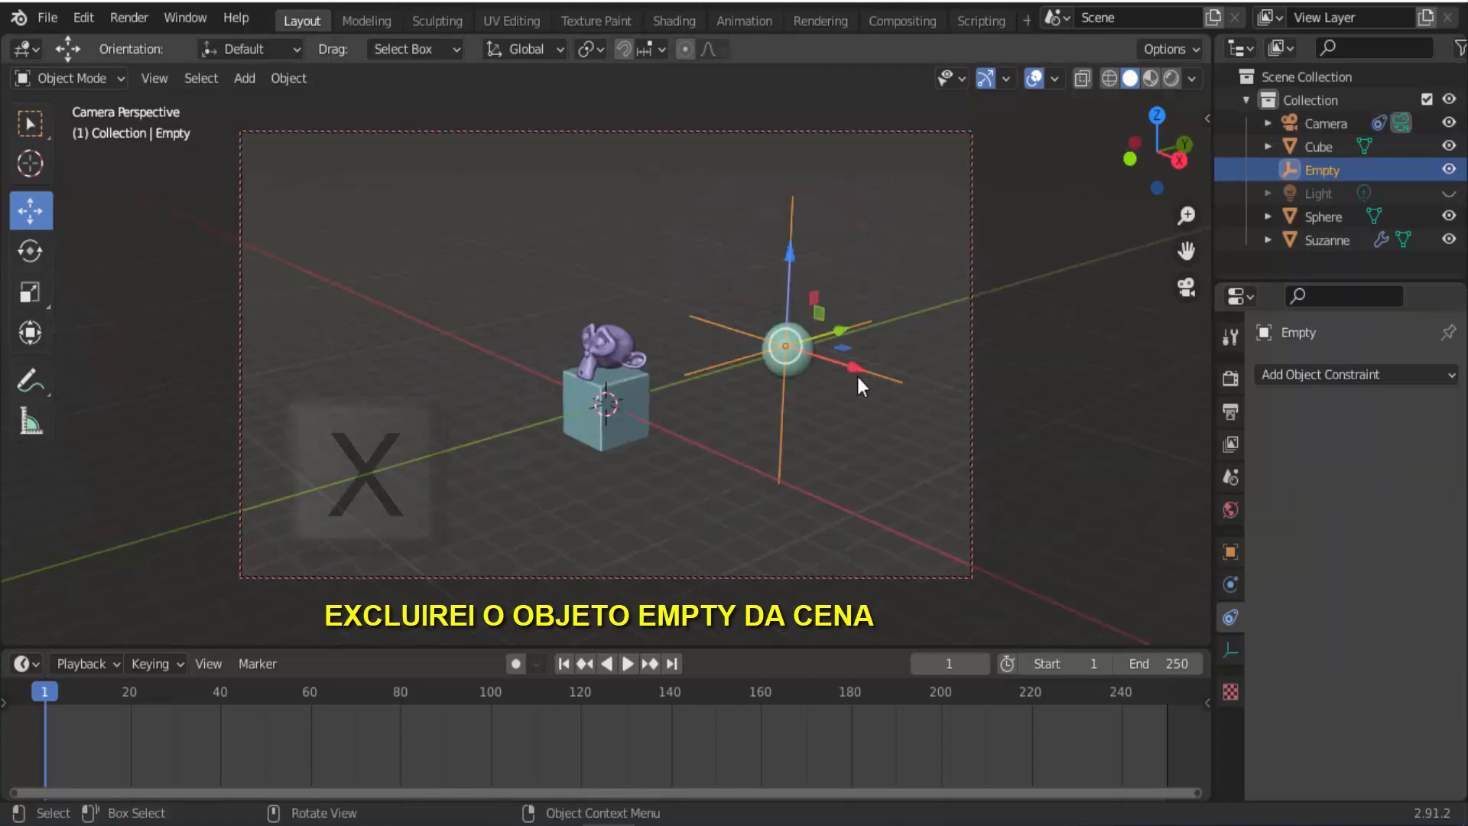
key(x)
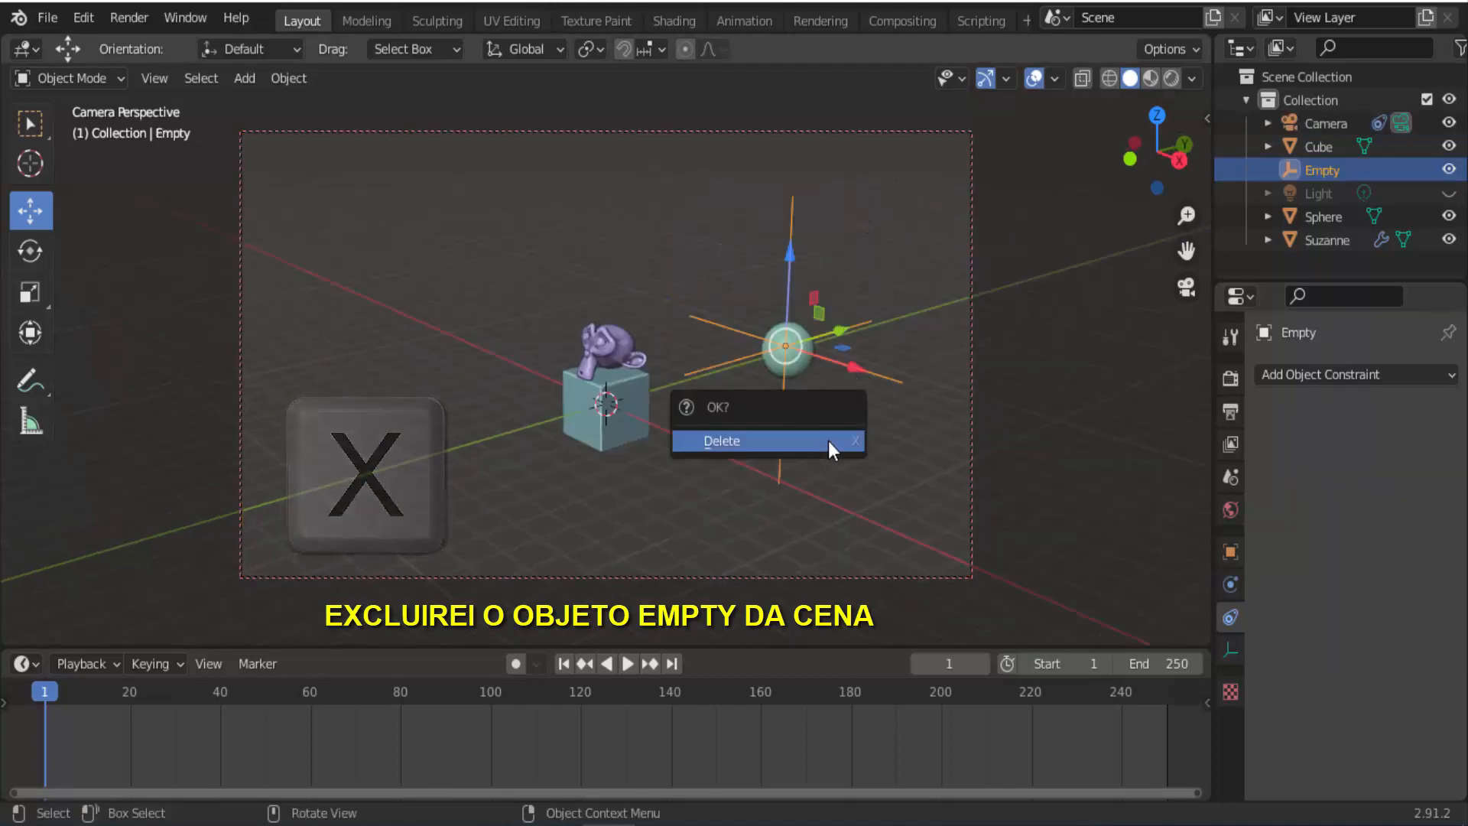
click(828, 438)
Leave the camera view and remove the Track To constraint from the camera
key(KP_0)
scroll(916, 406, up, 1)
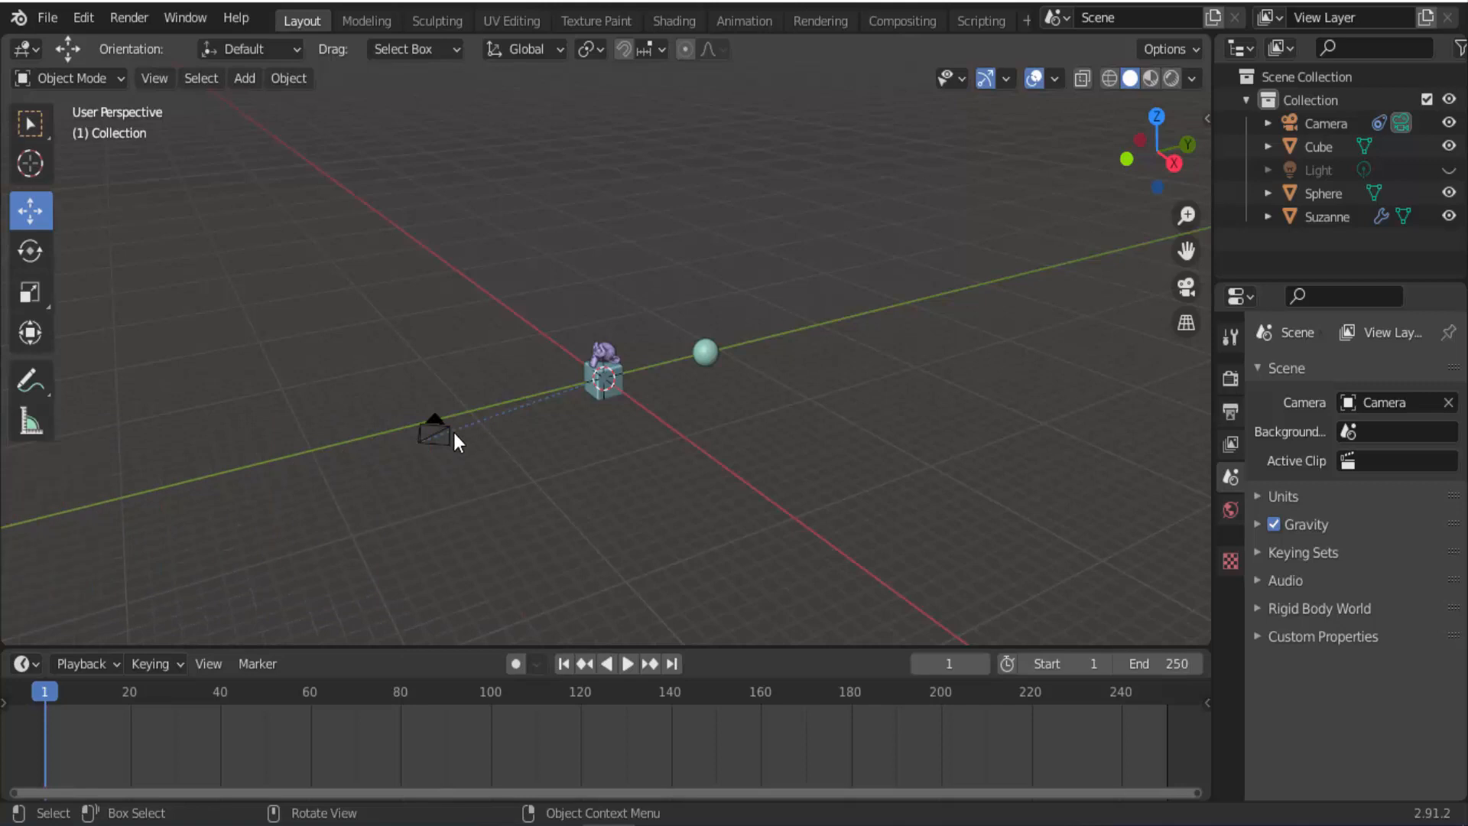
click(450, 433)
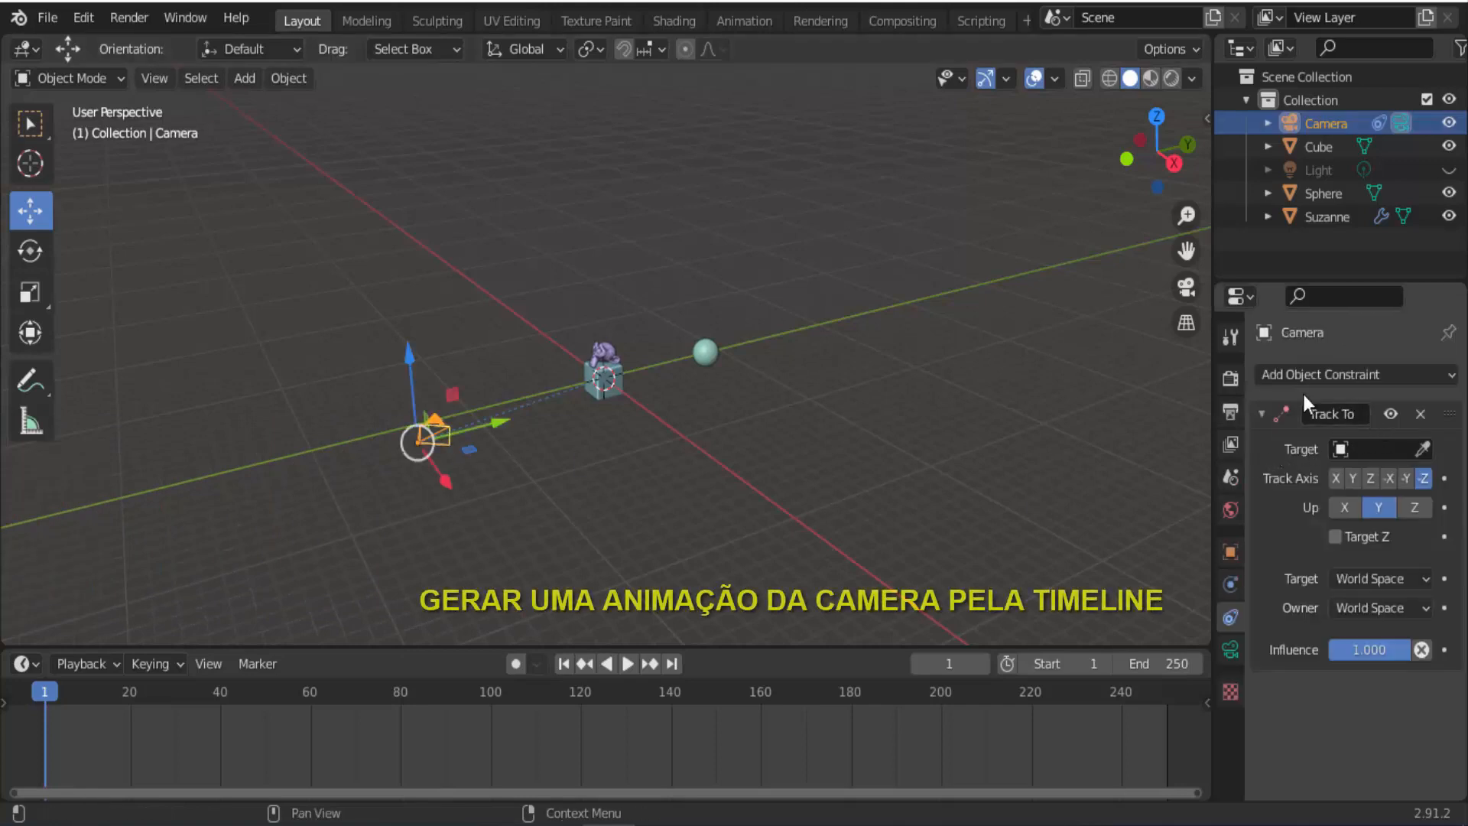
click(1420, 413)
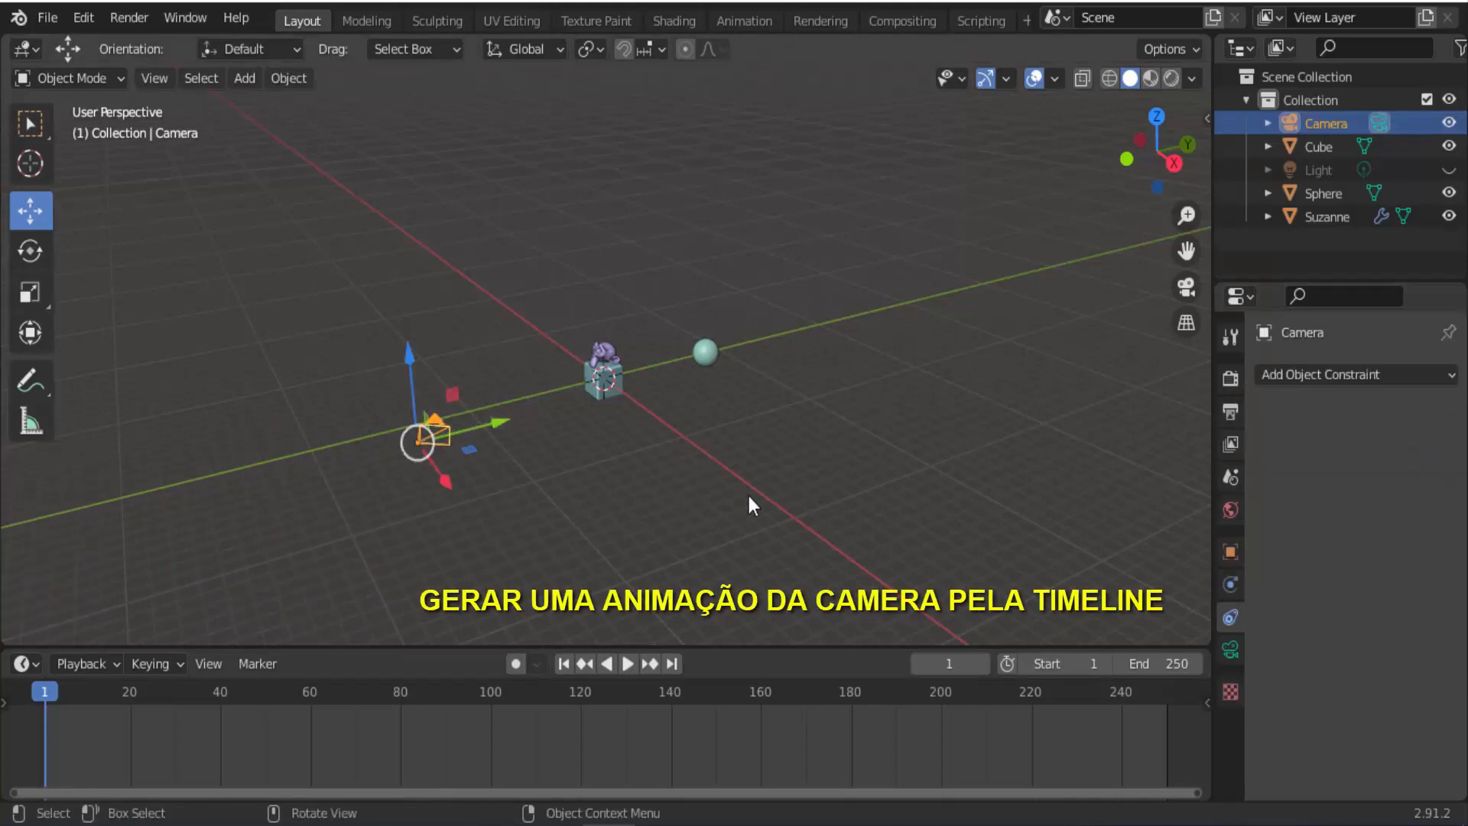
Insert a Location & Rotation keyframe for the camera at frame 1
scroll(734, 499, up, 3)
scroll(718, 502, down, 2)
scroll(515, 523, down, 2)
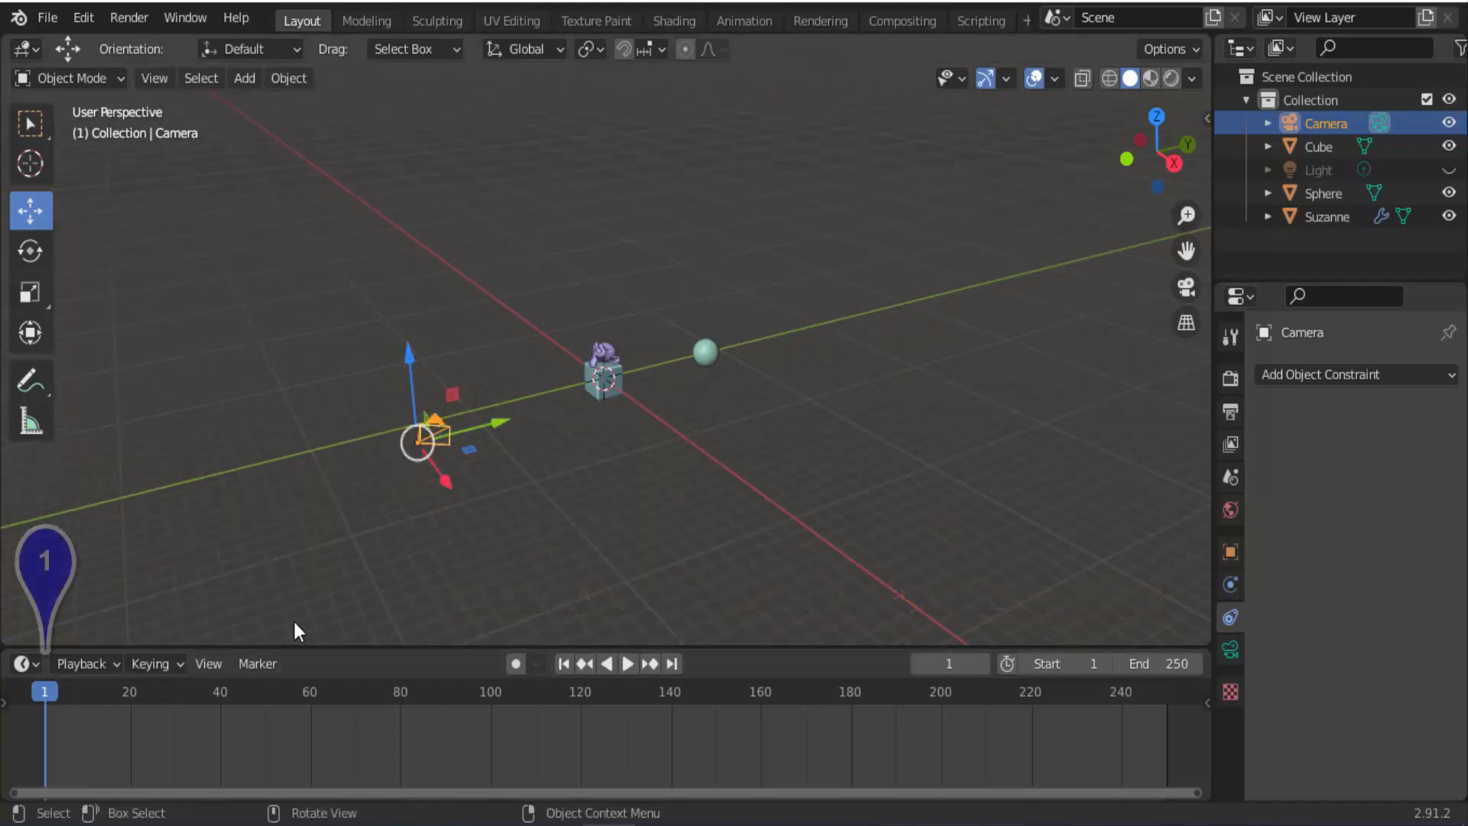
key(i)
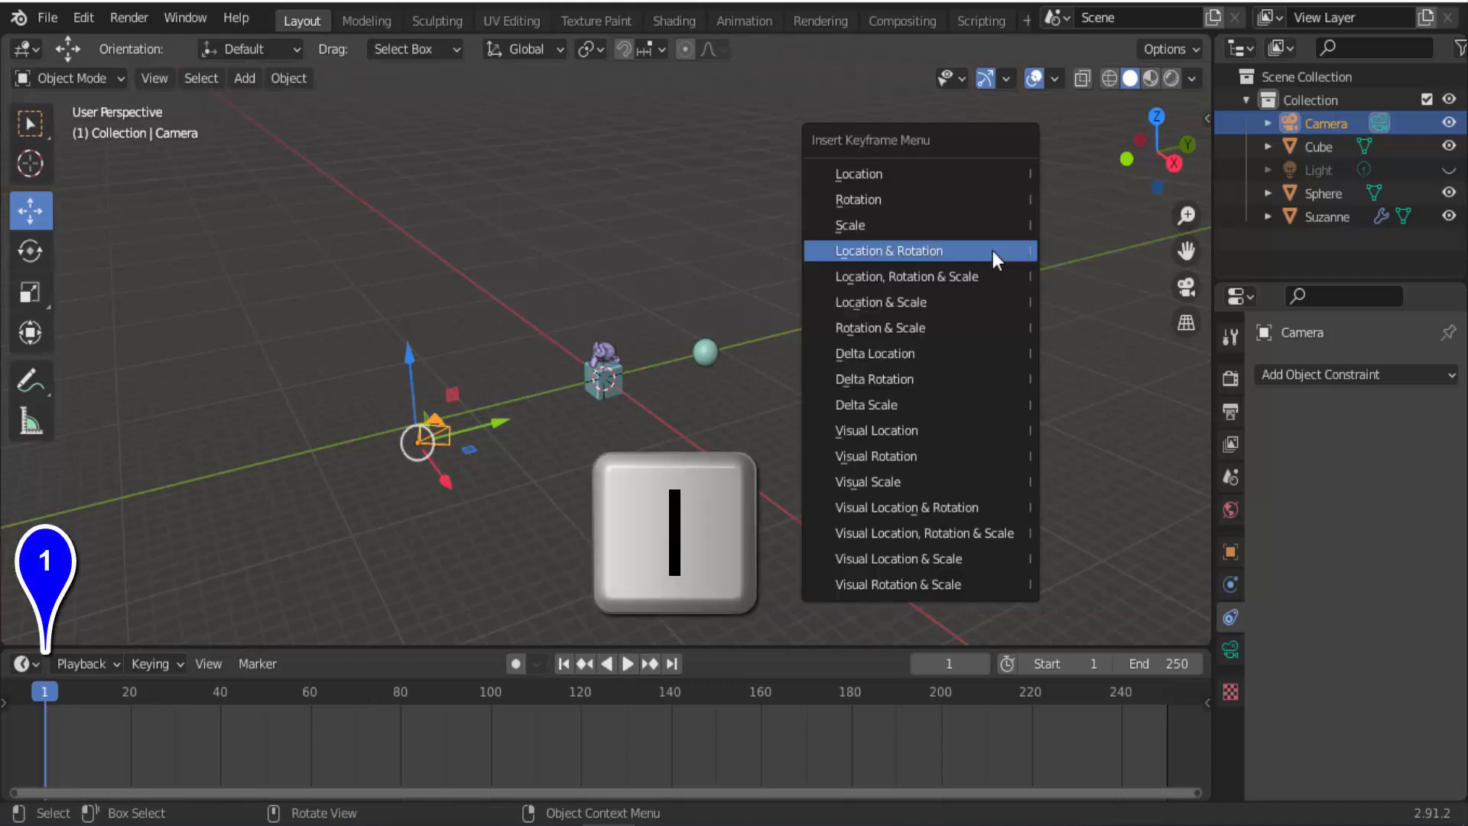
click(992, 250)
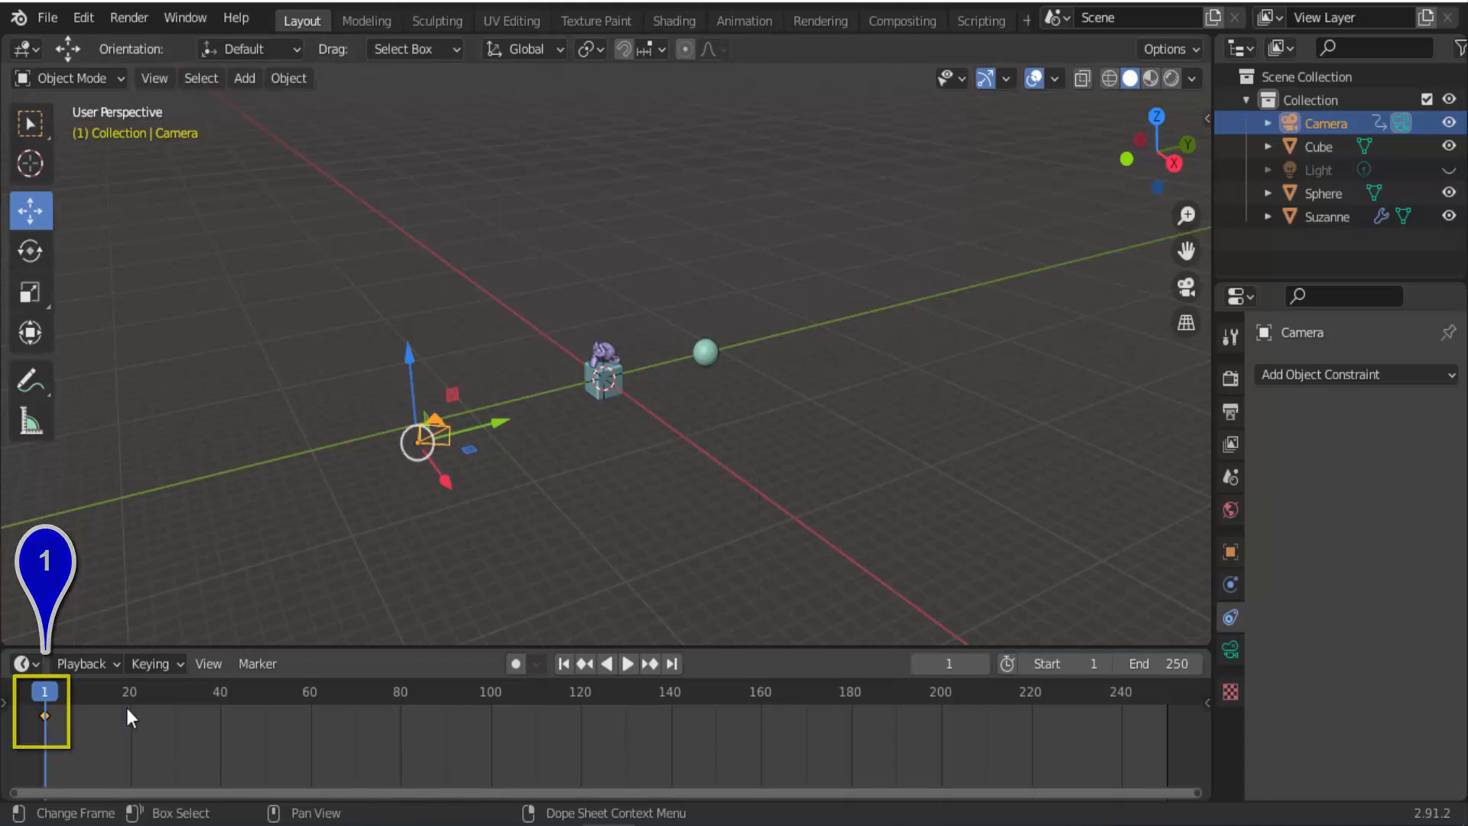
At frame 120, move the camera along the X and Y axes to behind the monkey and insert a Location & Rotation keyframe
click(581, 708)
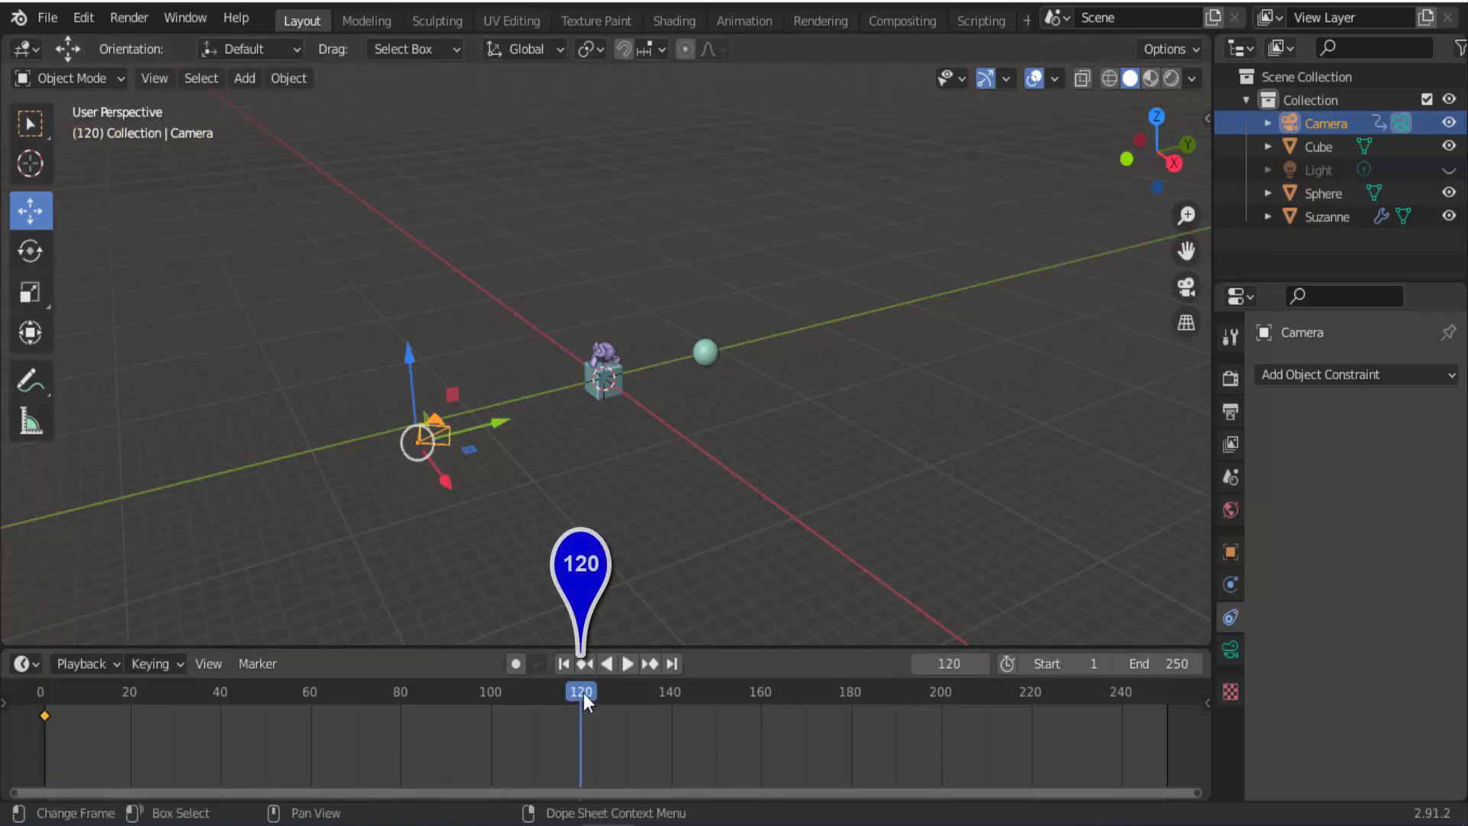
drag(442, 480, 465, 201)
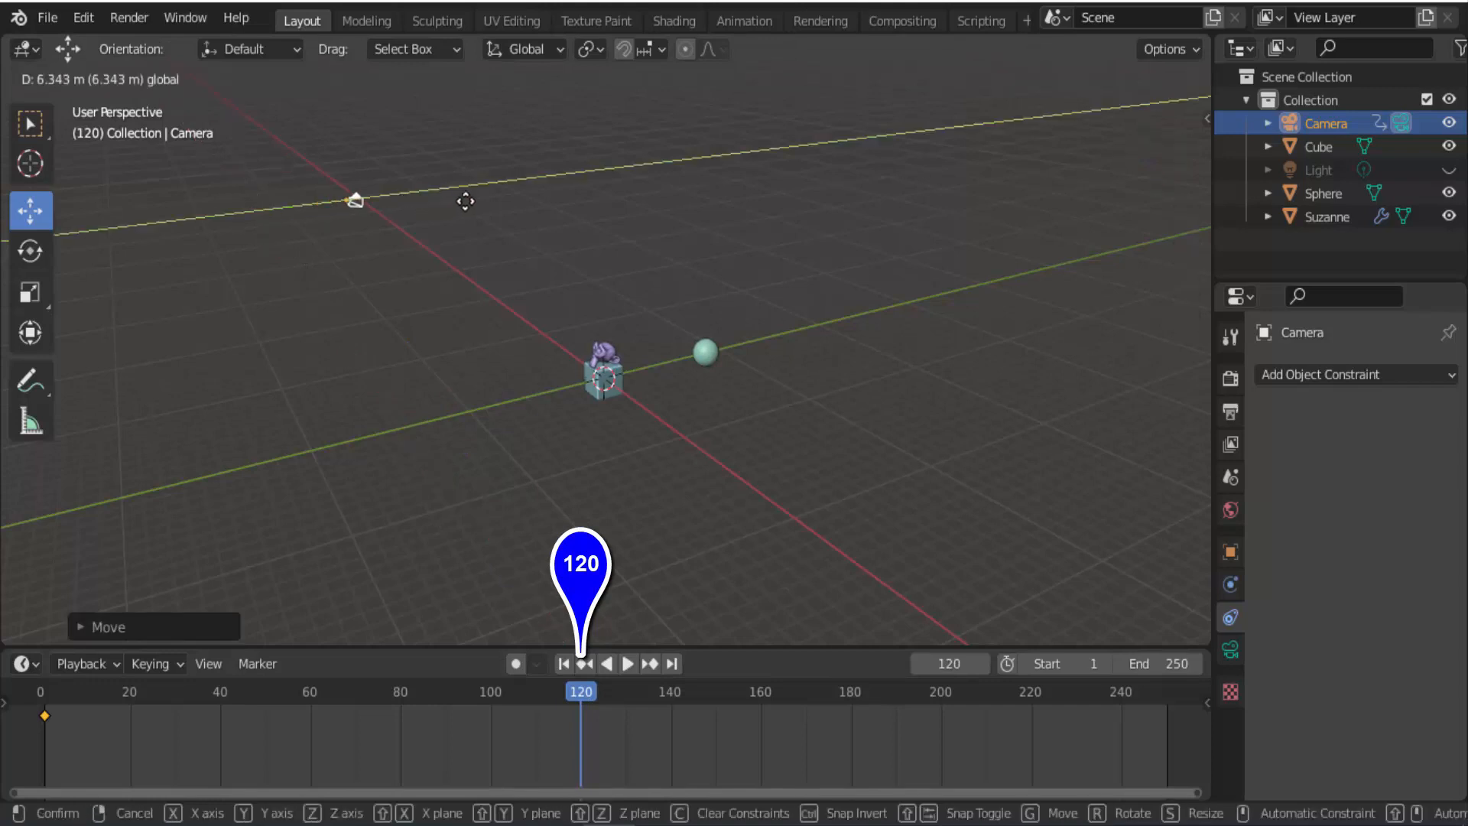
click(529, 187)
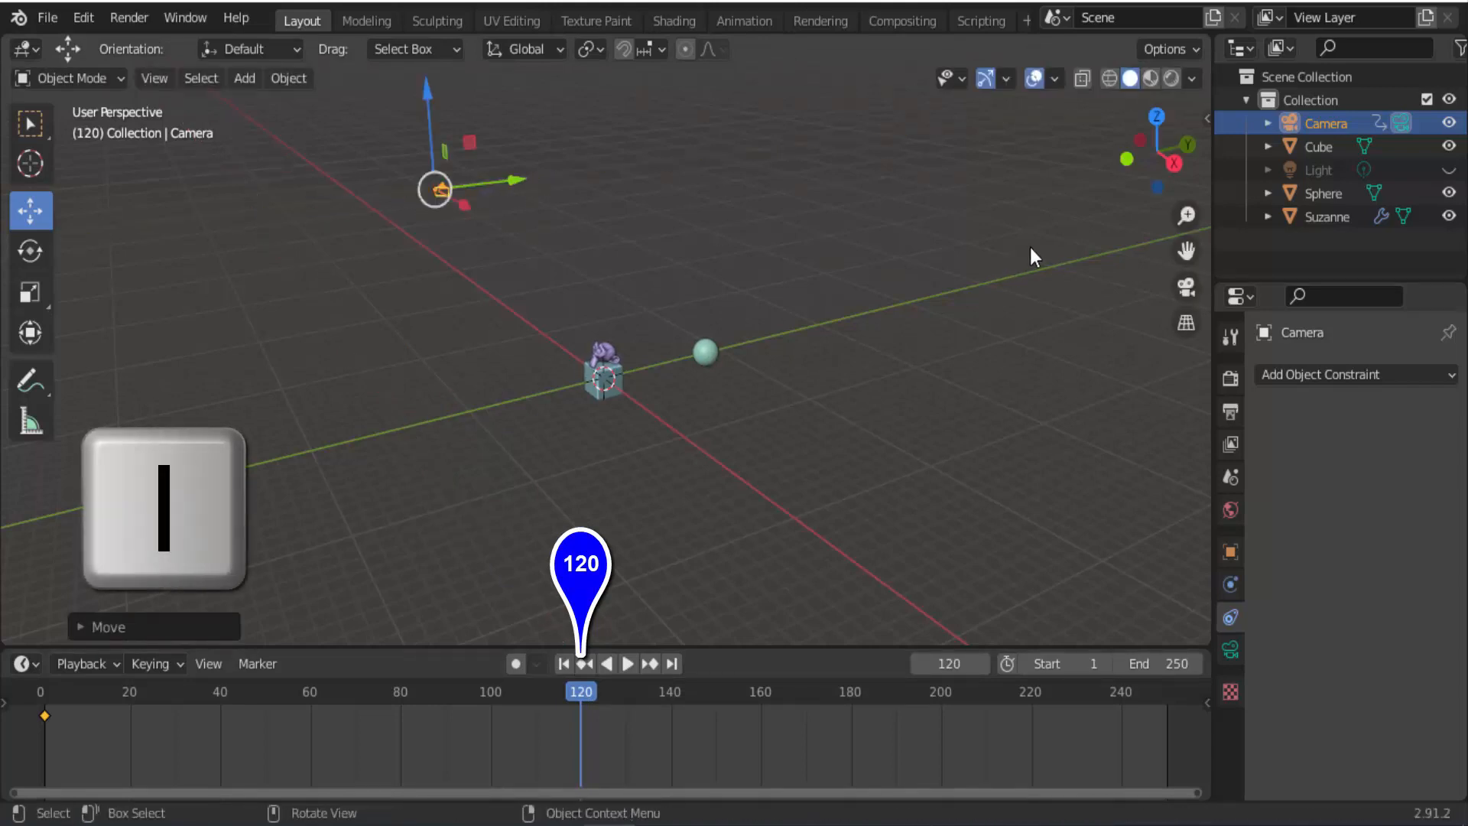
key(i)
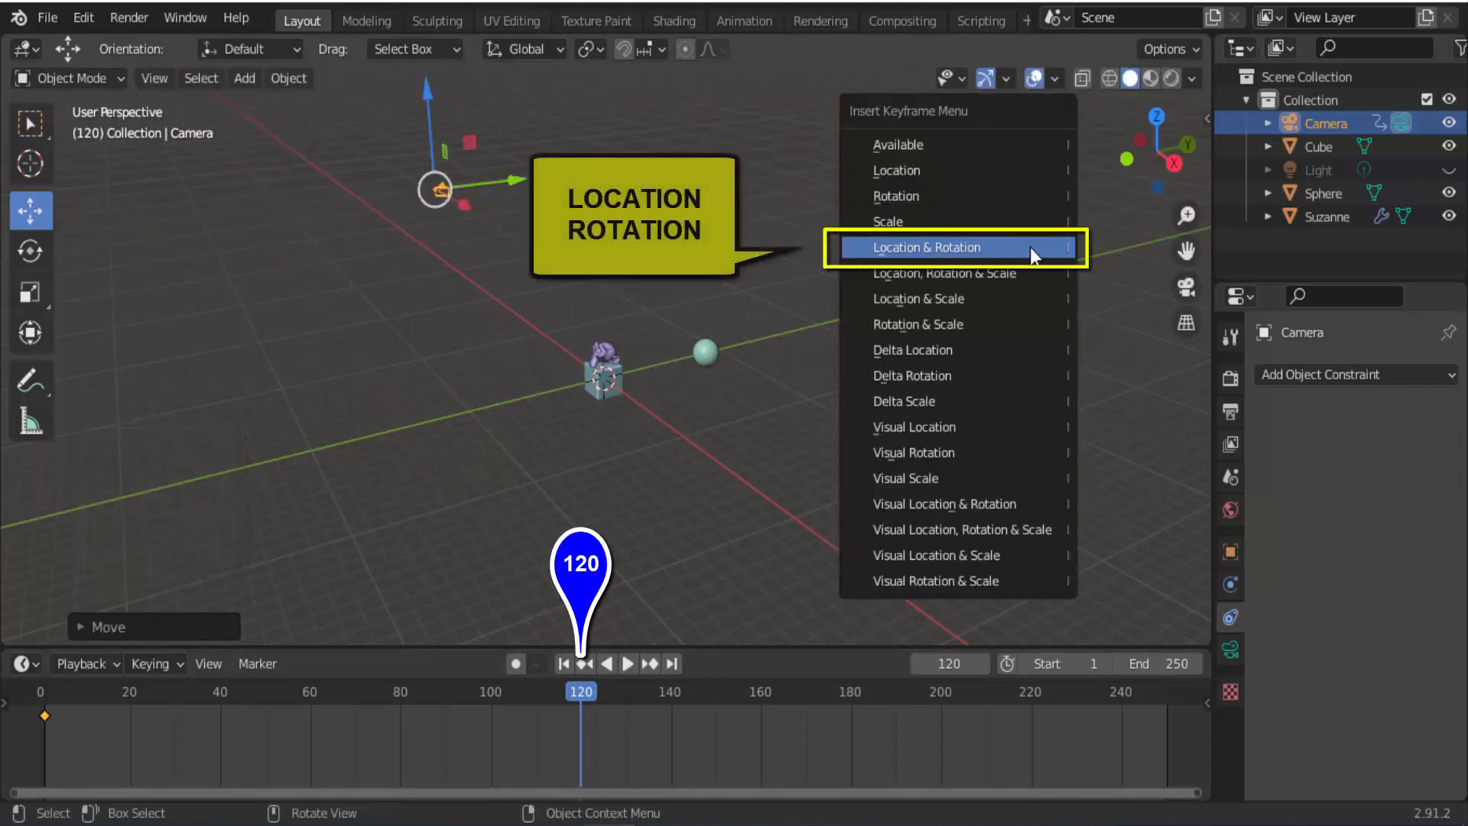
click(1030, 246)
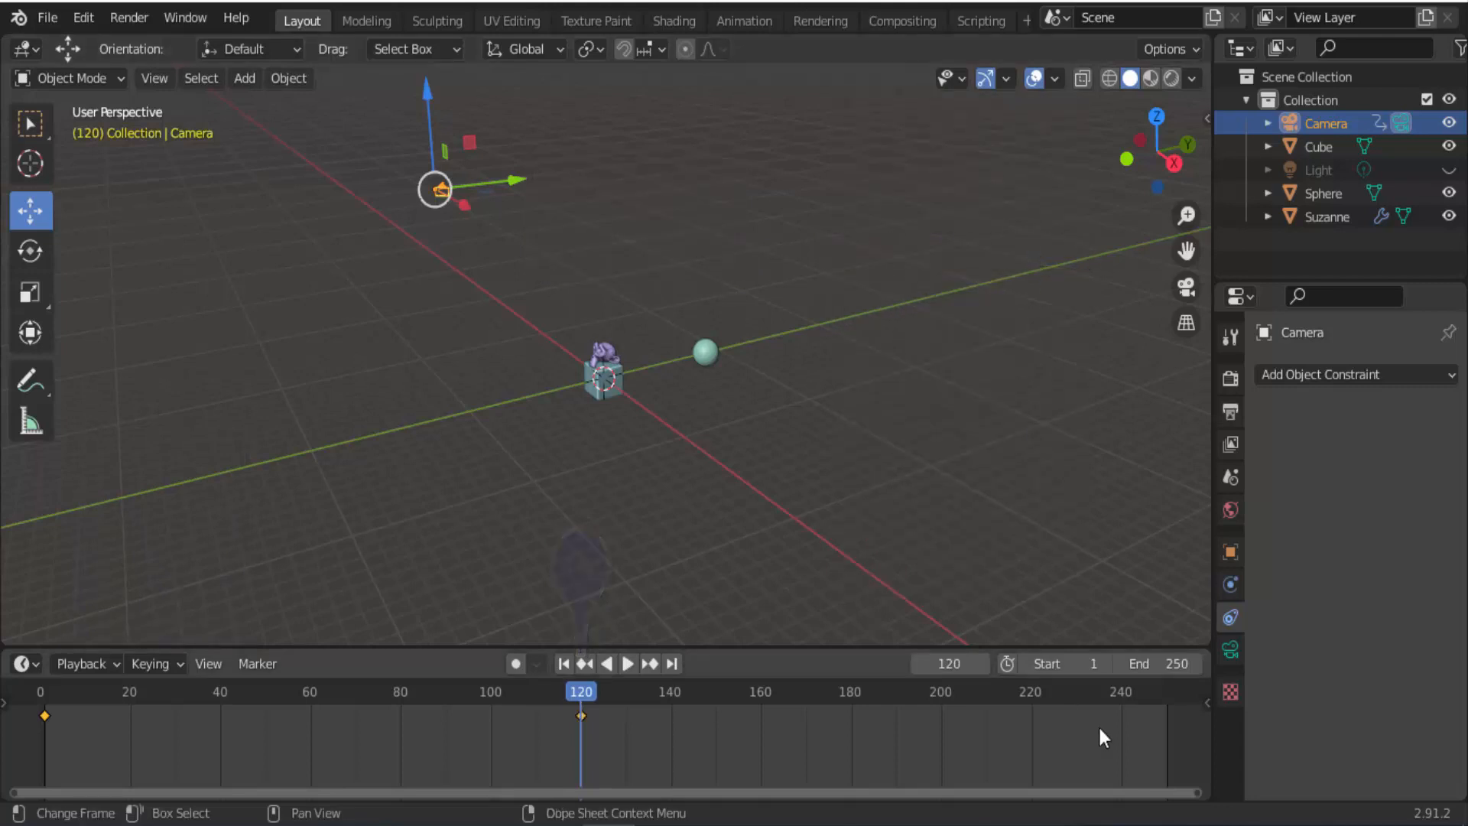
At frame 251, move the camera well past the sphere along the Y axis and insert a keyframe
click(1170, 700)
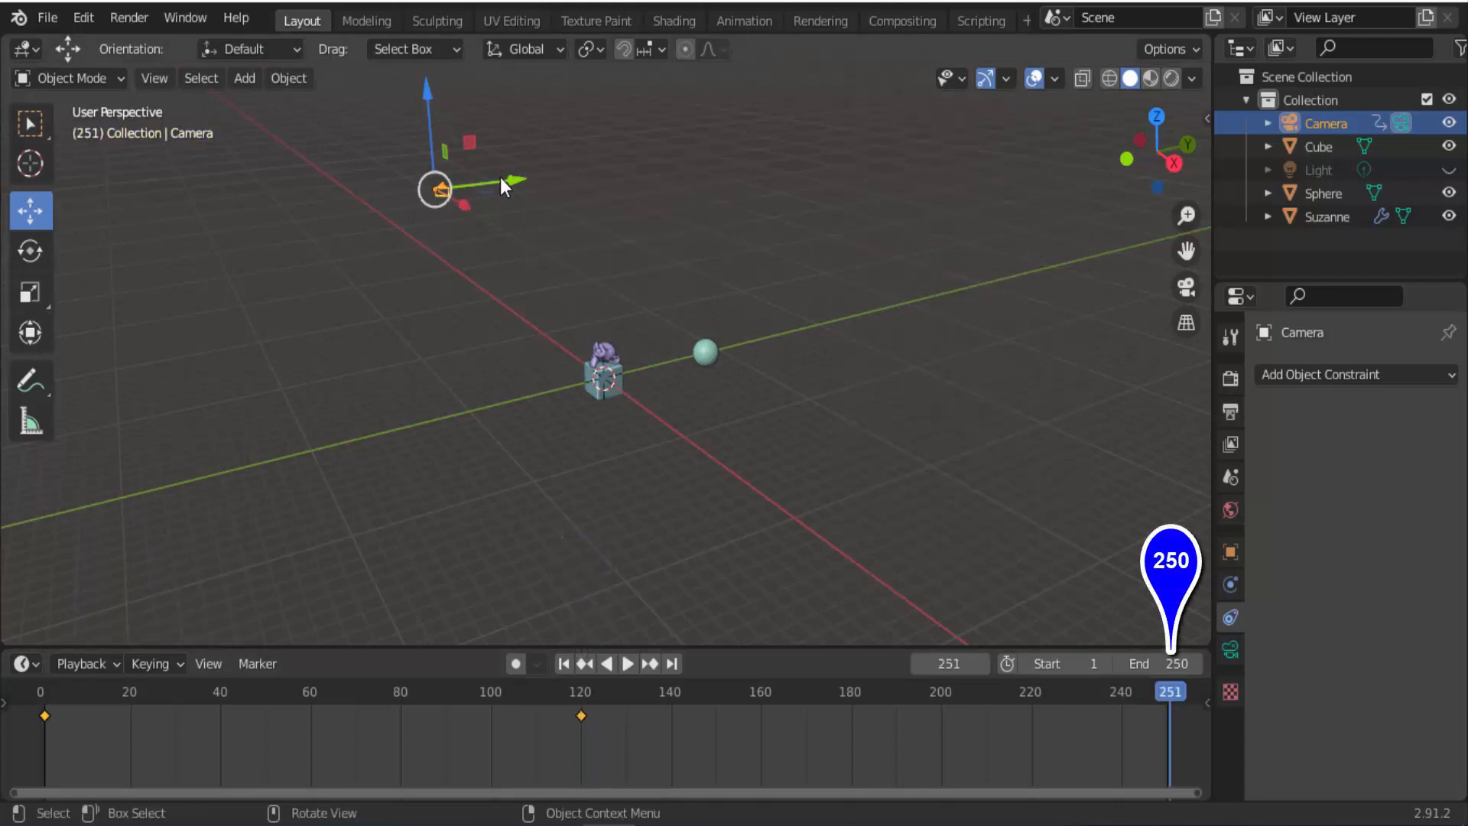
drag(513, 182, 820, 204)
click(1131, 476)
key(i)
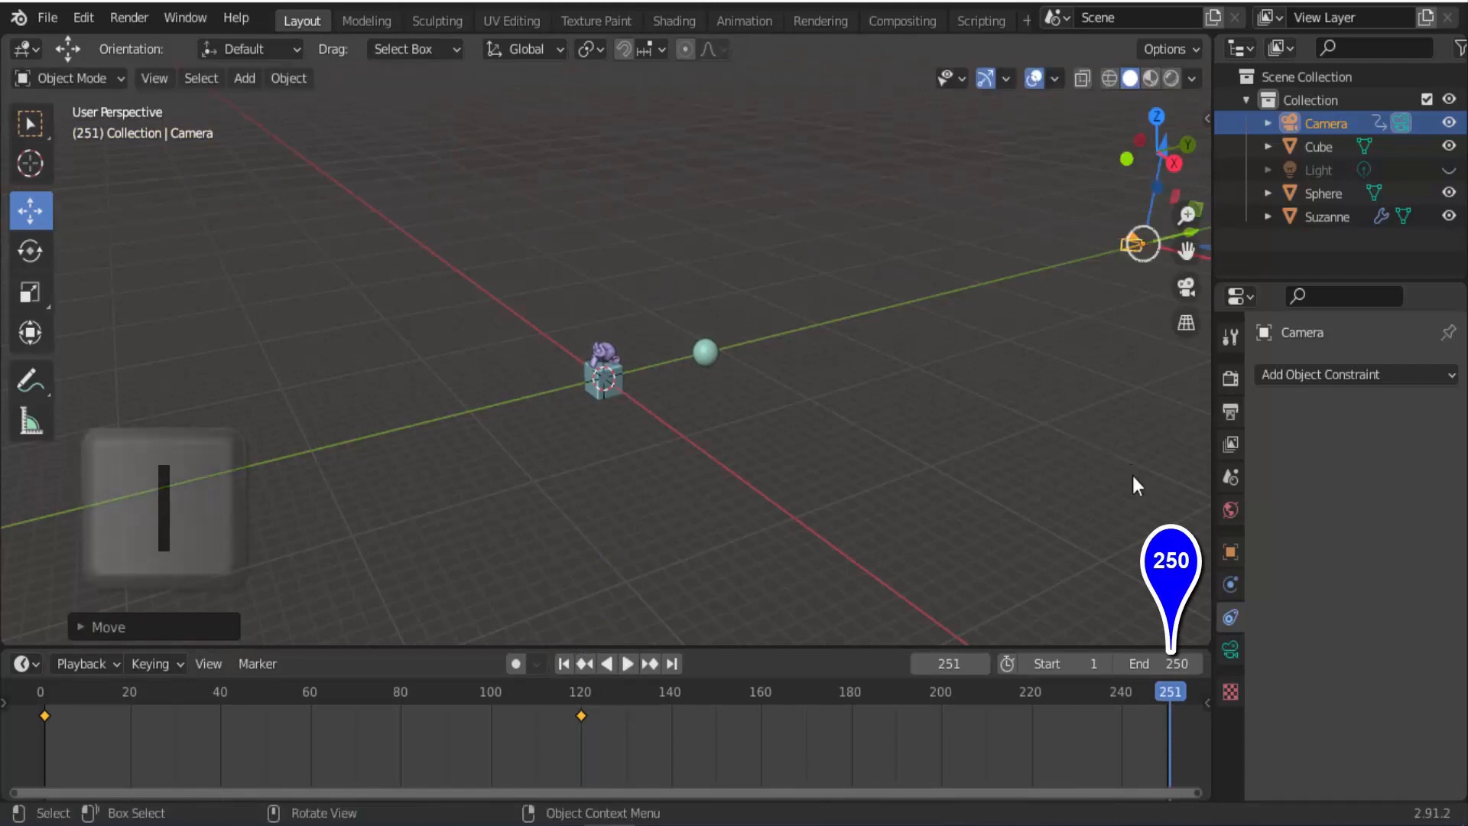
click(898, 217)
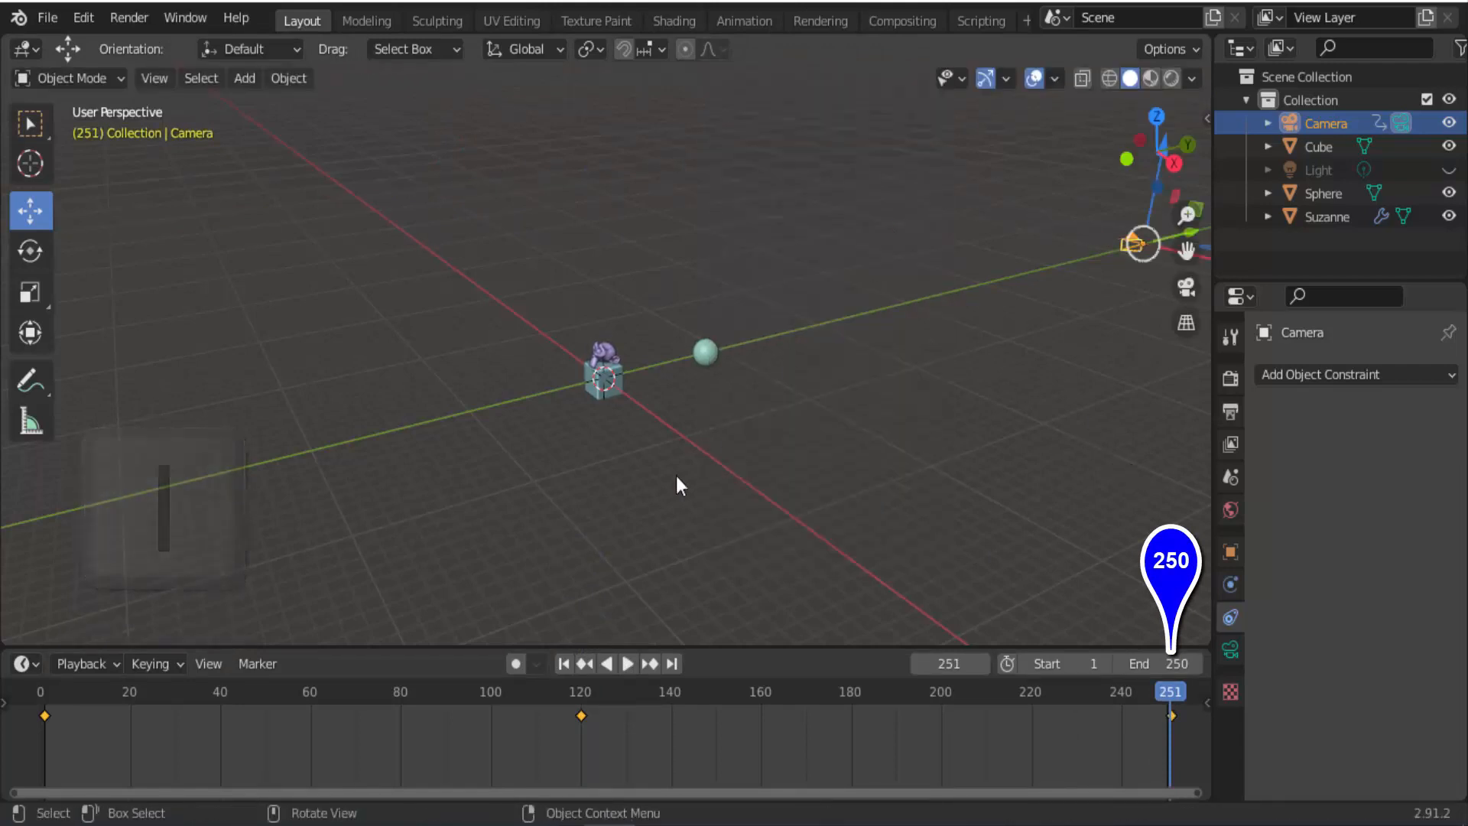
Play the camera animation from the first frame in the perspective view, stop it and return to frame 1
click(564, 663)
click(628, 663)
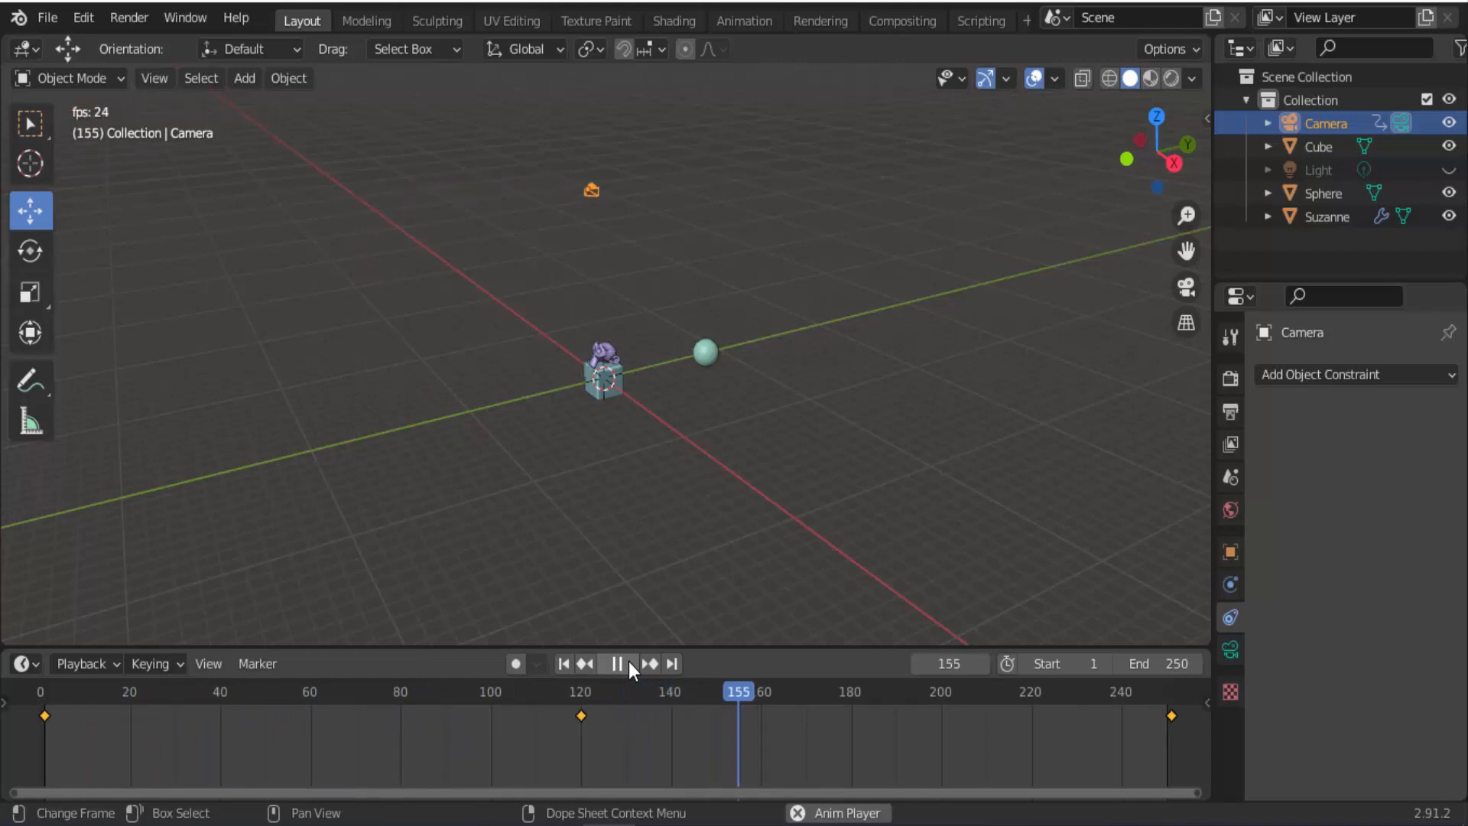
click(628, 662)
click(564, 663)
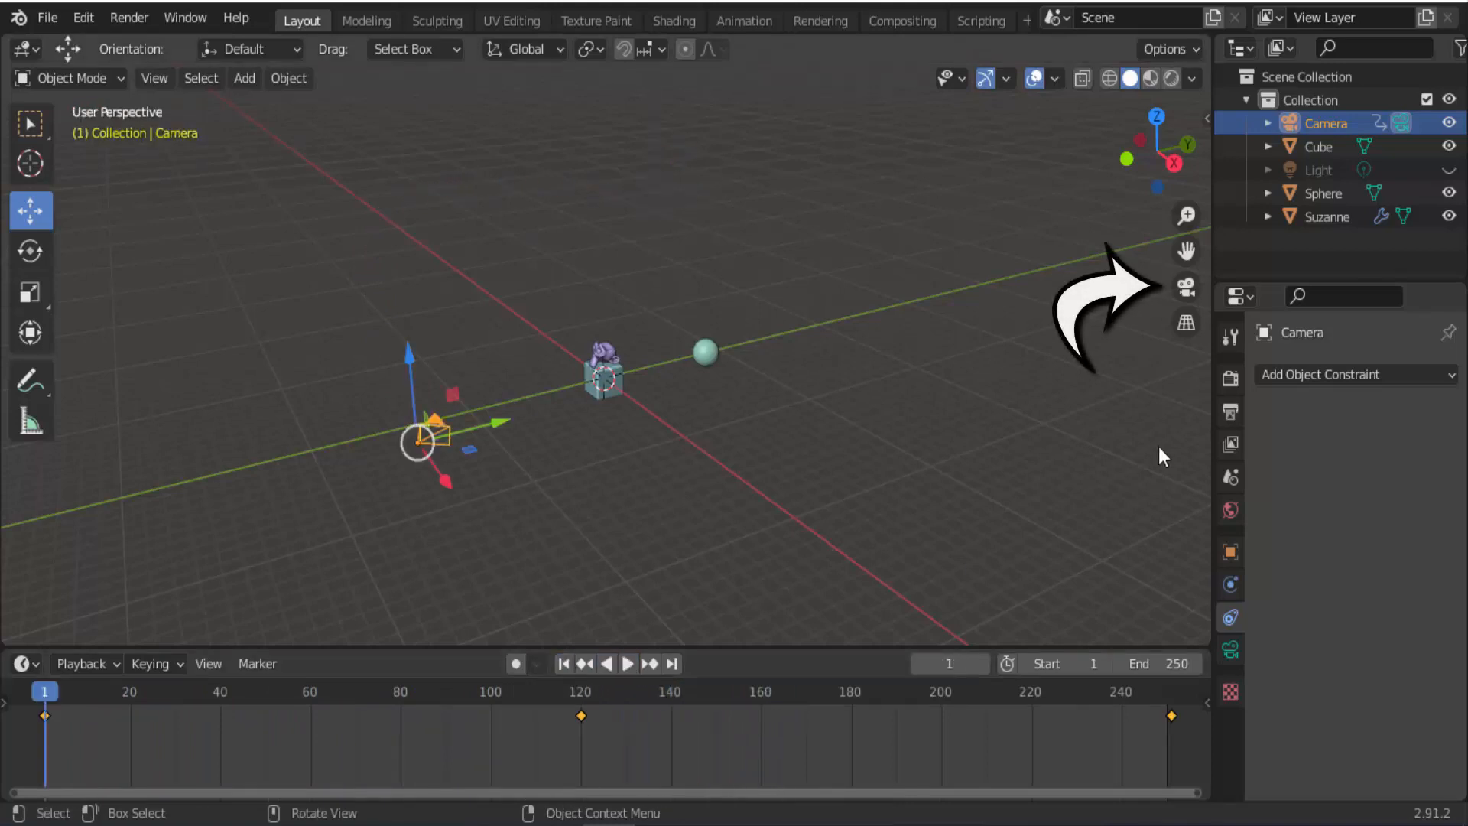
Preview the animation through the camera, cancel playback and return to the perspective view
click(1186, 297)
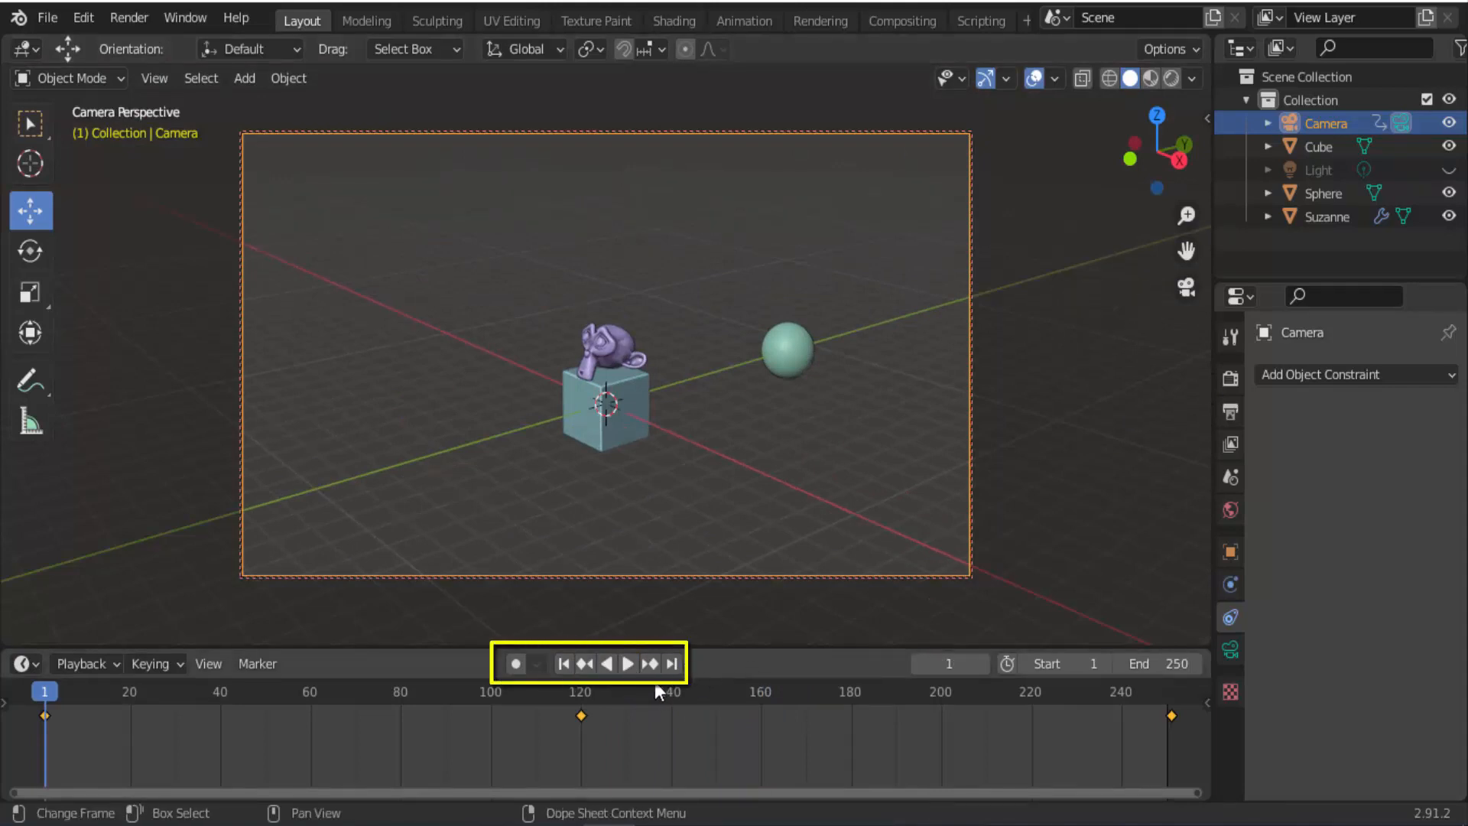
click(629, 660)
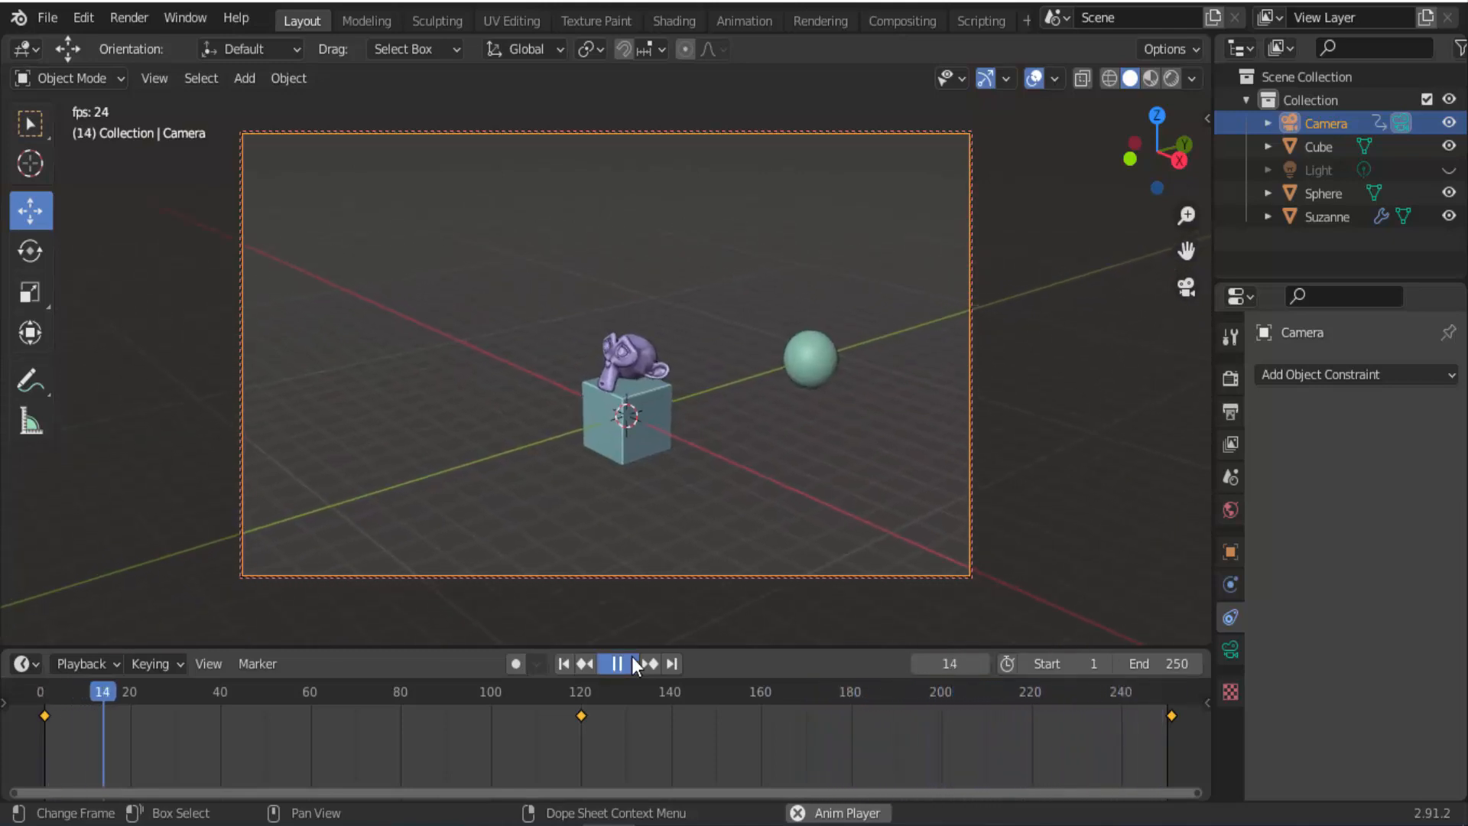
key(Escape)
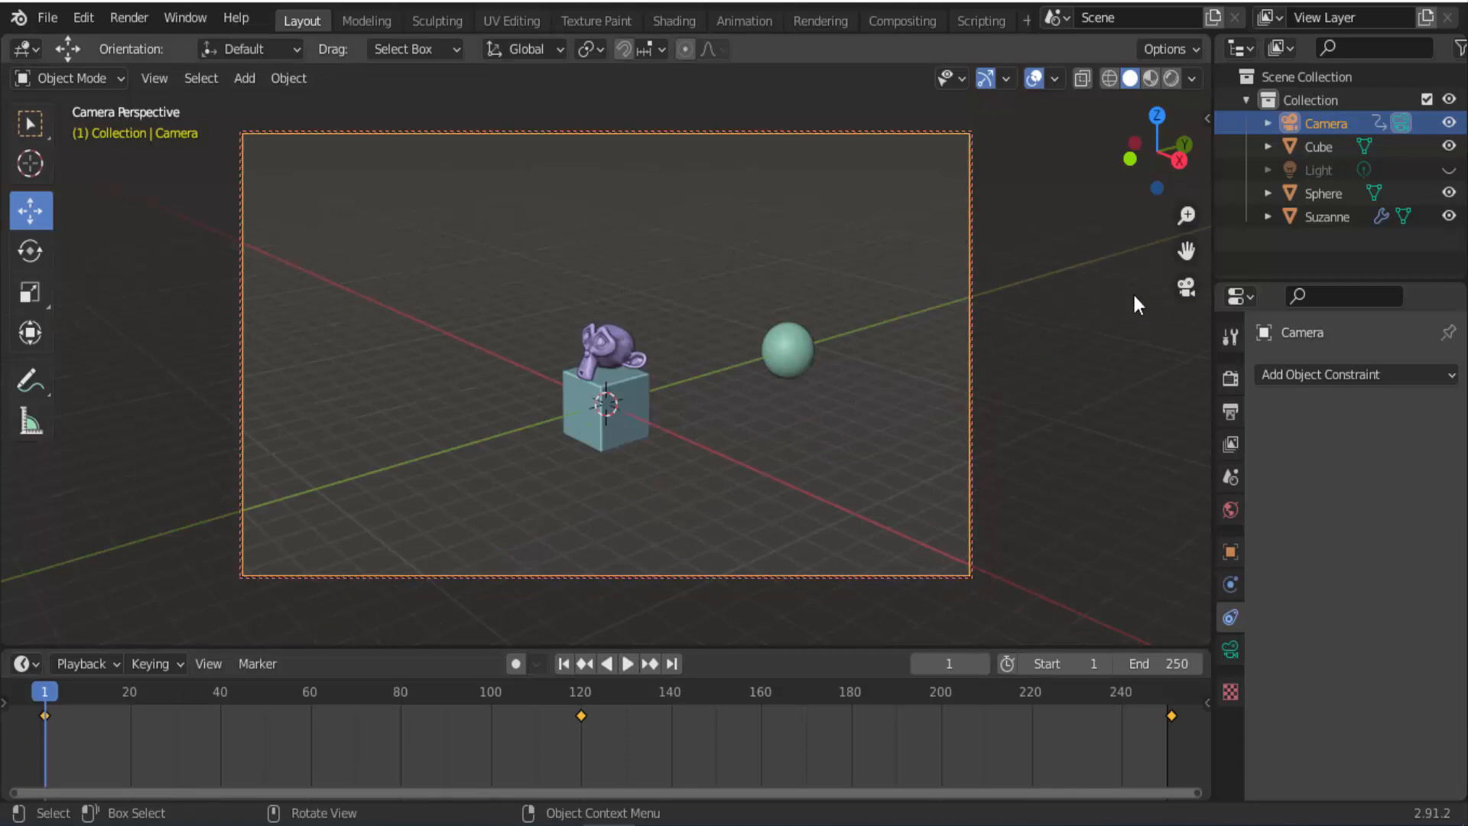
click(1186, 288)
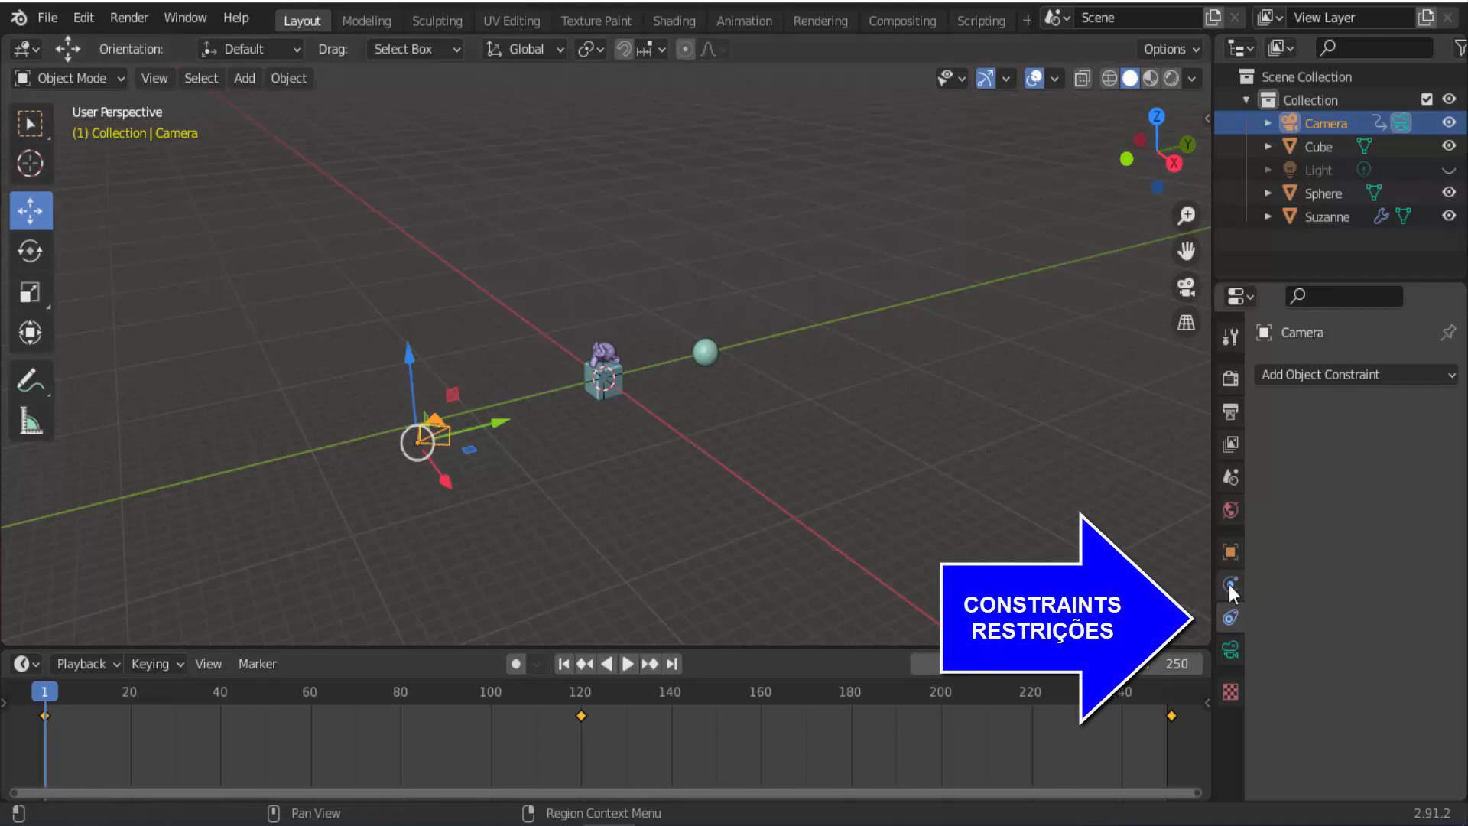
Add a Track To constraint to the camera with the monkey, Suzanne, as its target
click(1355, 373)
click(1266, 544)
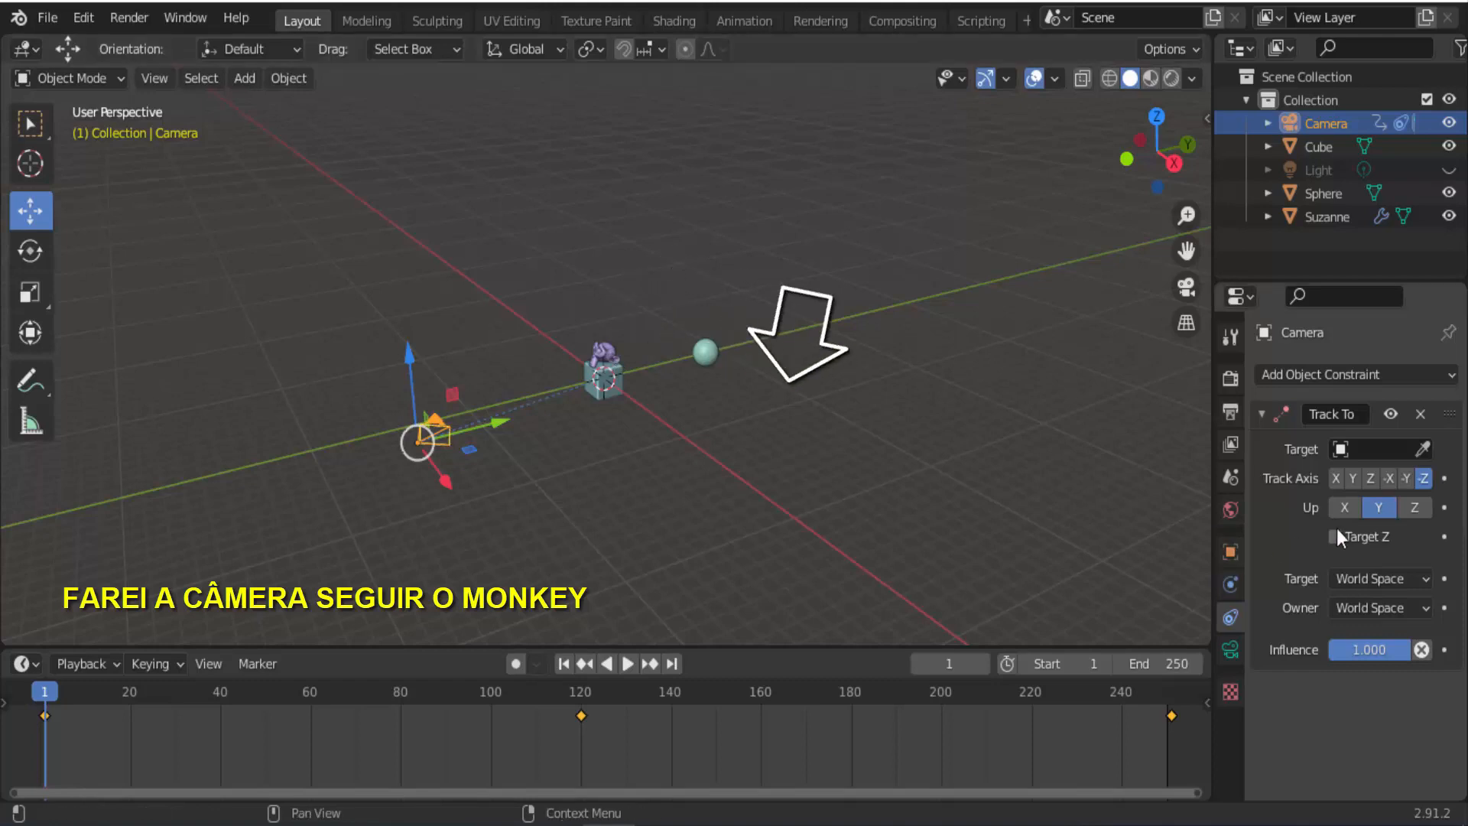
click(1422, 449)
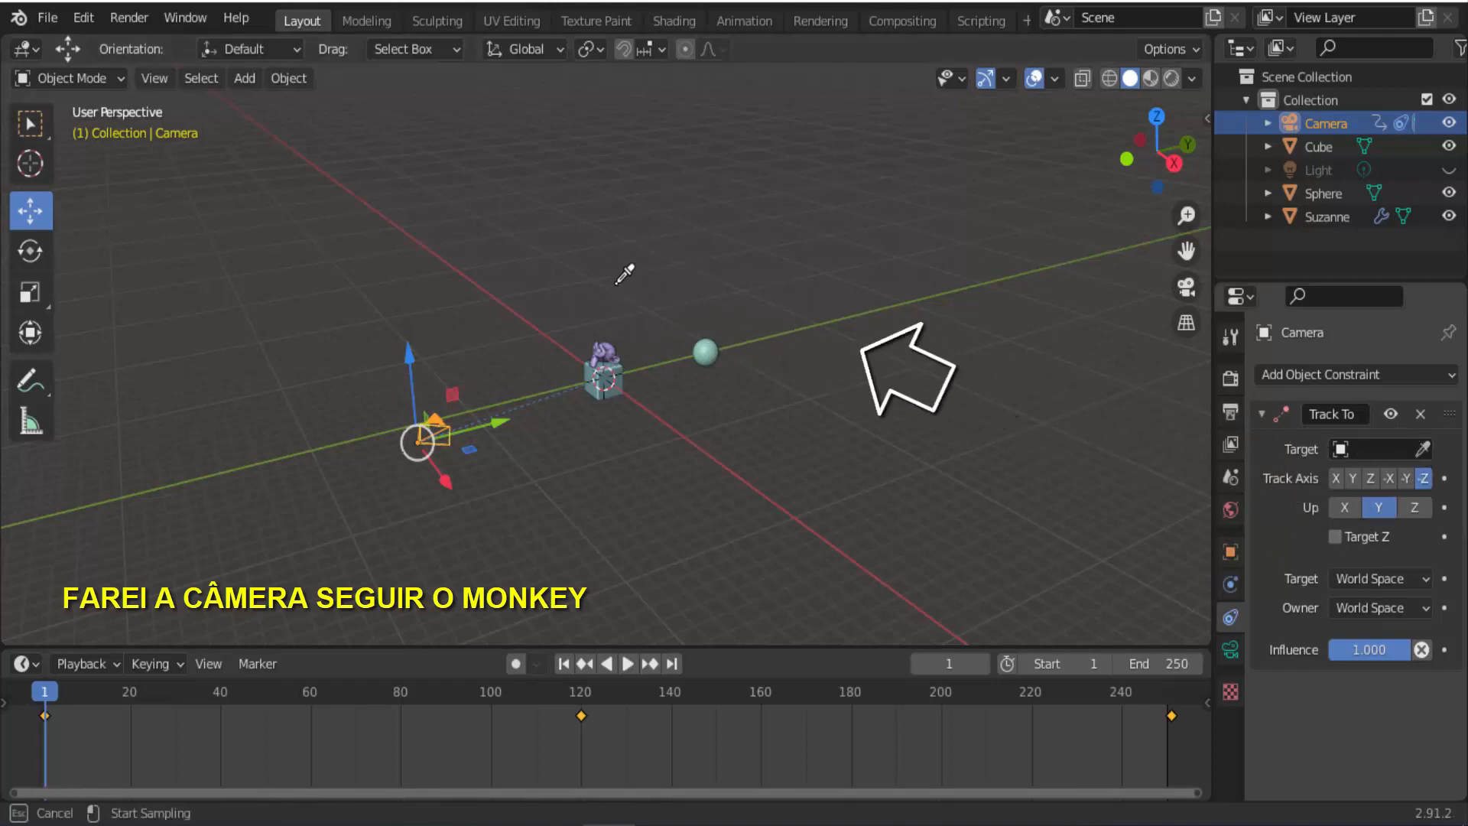
click(610, 338)
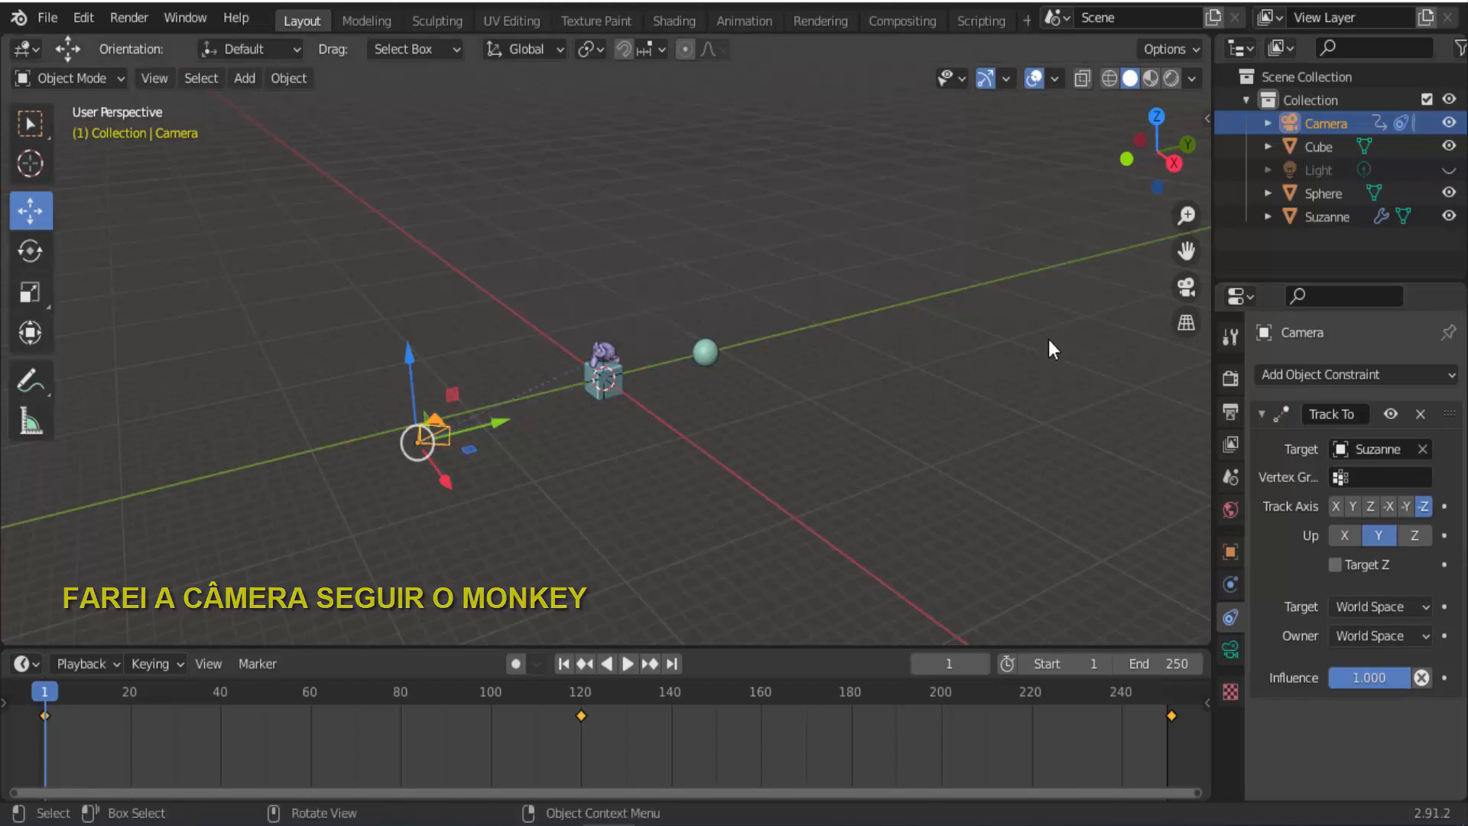
Play the monkey-tracking animation through the camera, stop it and return to frame 1
click(1187, 288)
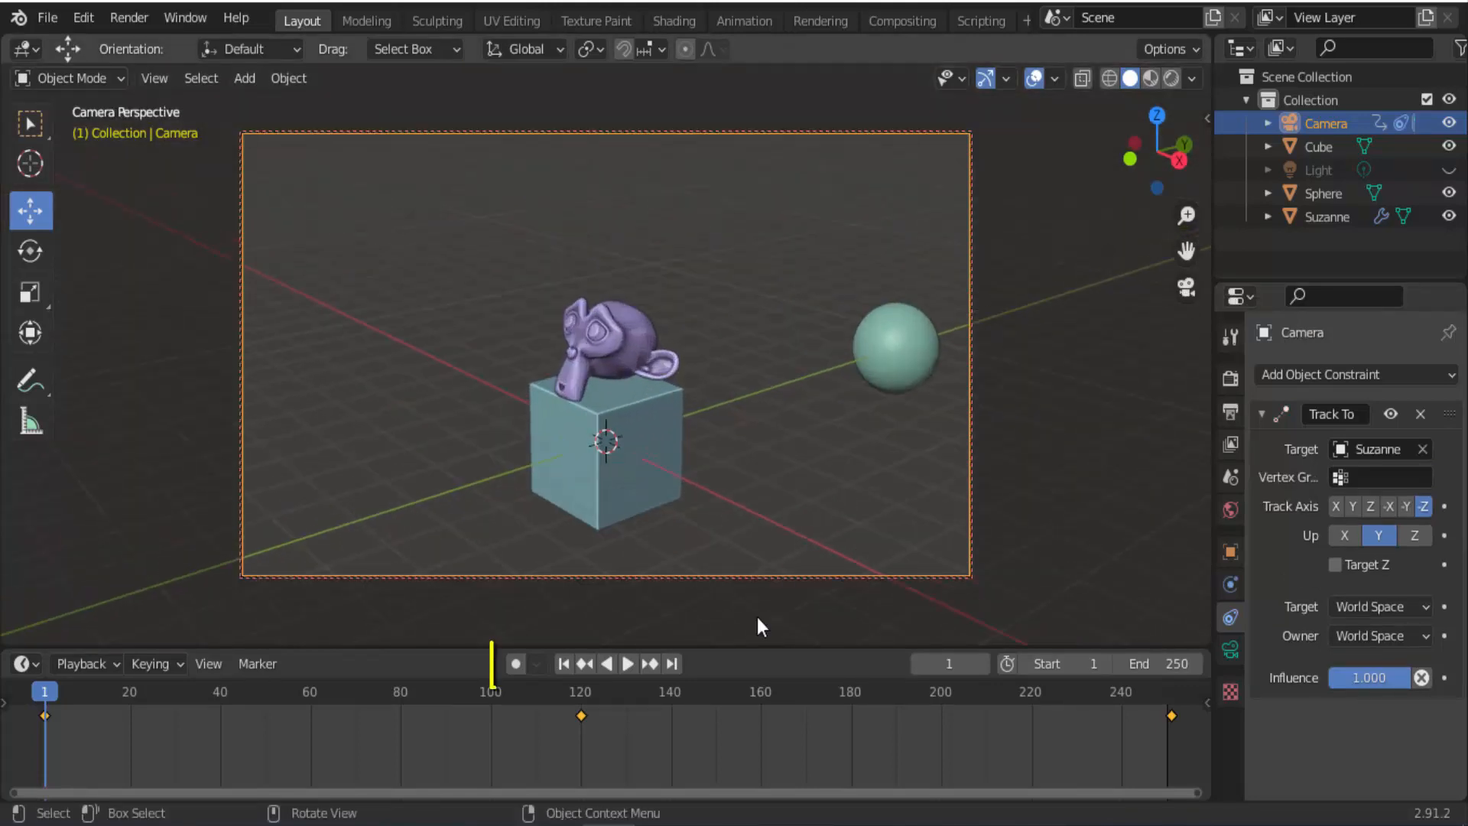
click(626, 663)
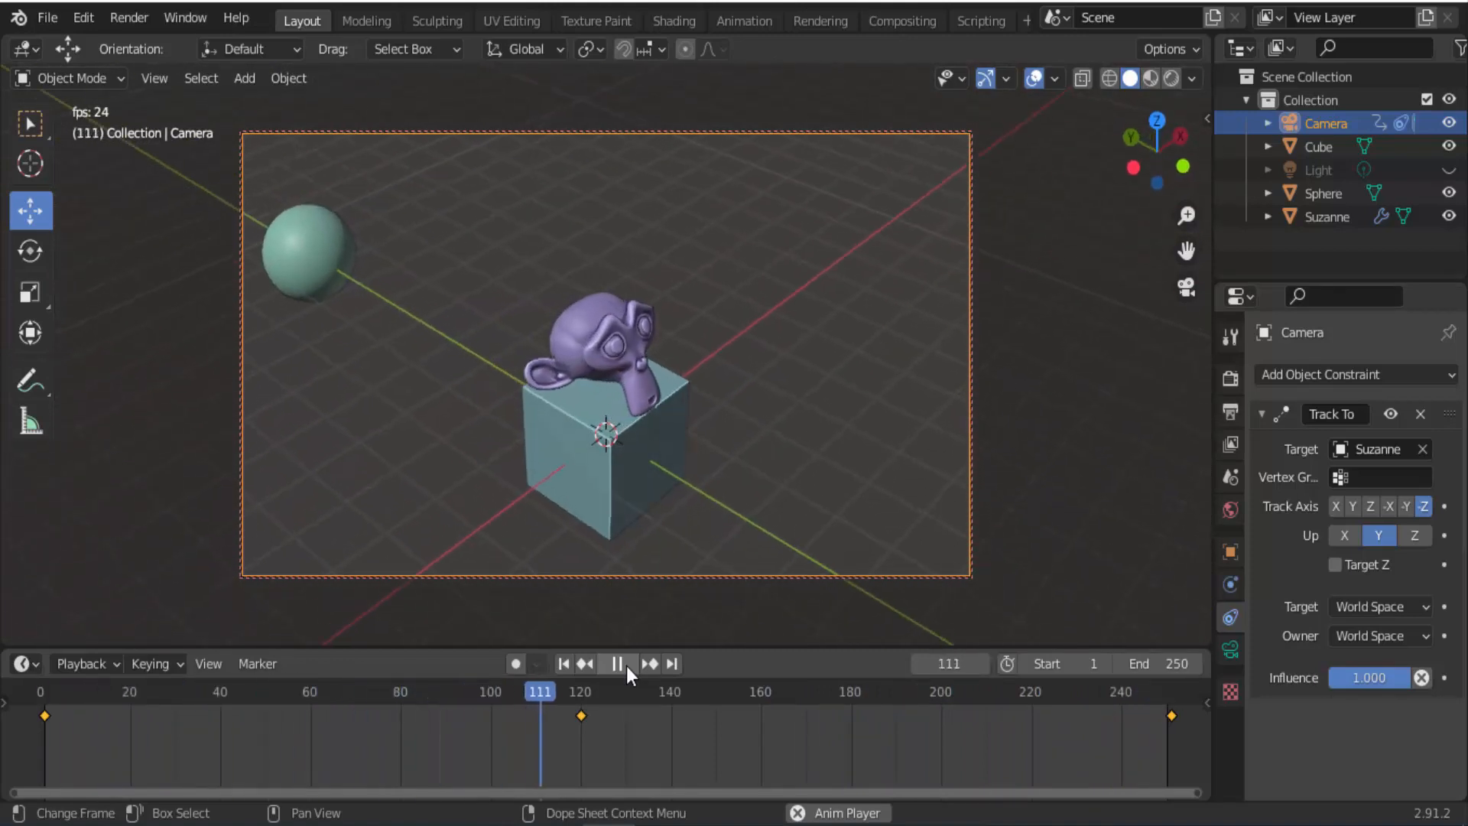
click(627, 667)
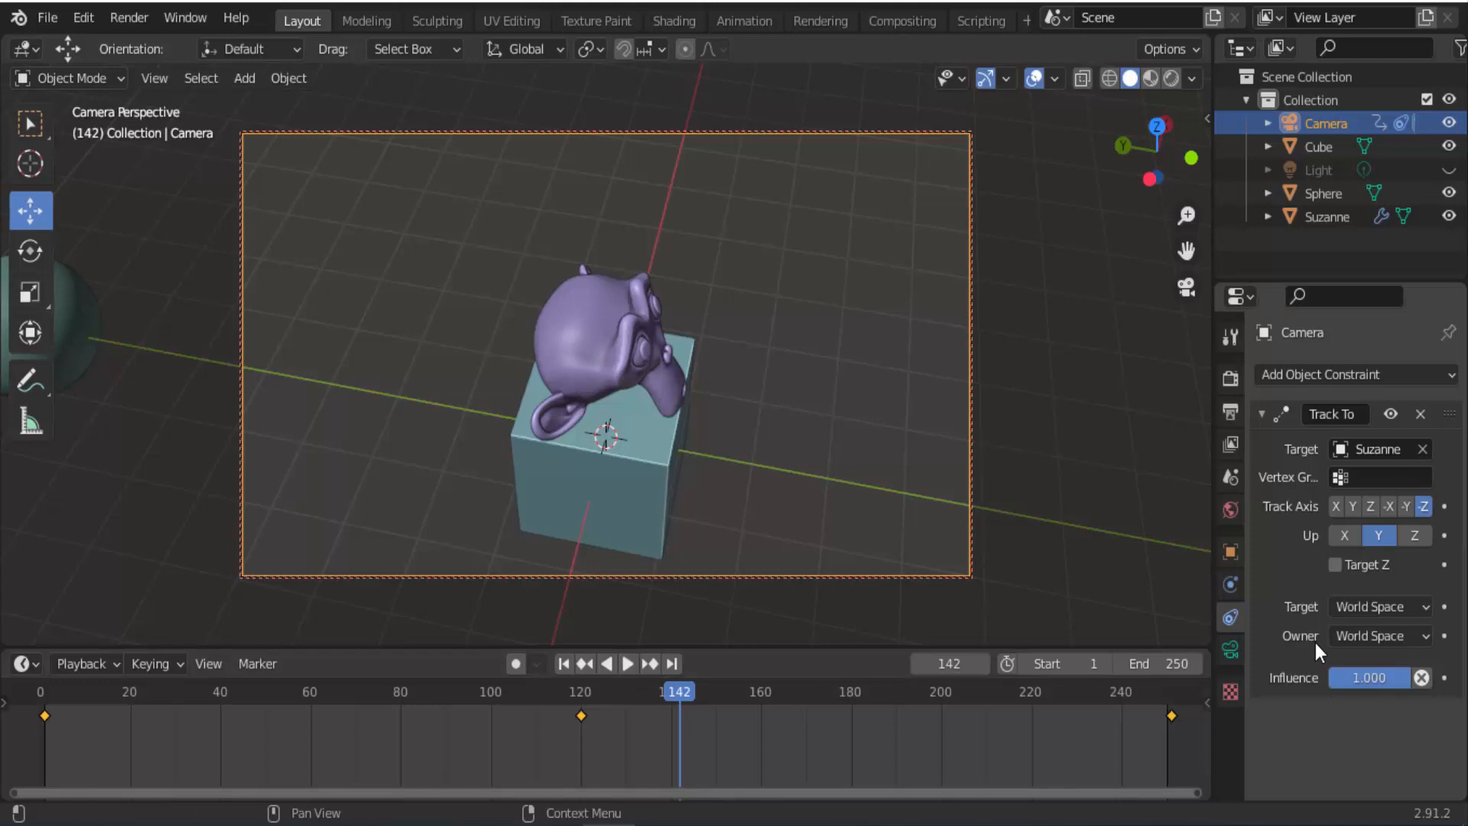
click(566, 662)
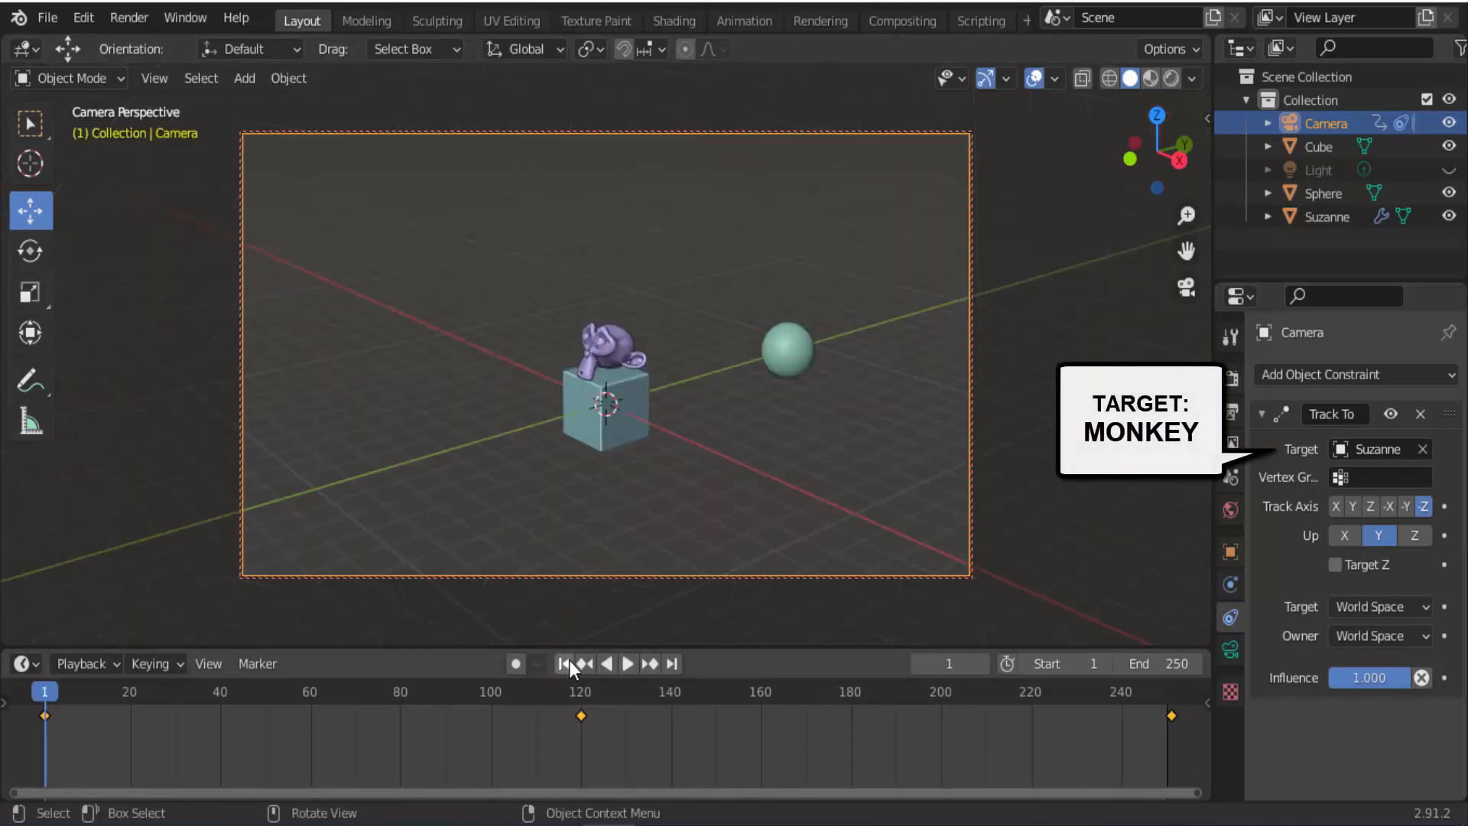
Replace the target of the camera's Track To constraint with the sphere
click(1424, 449)
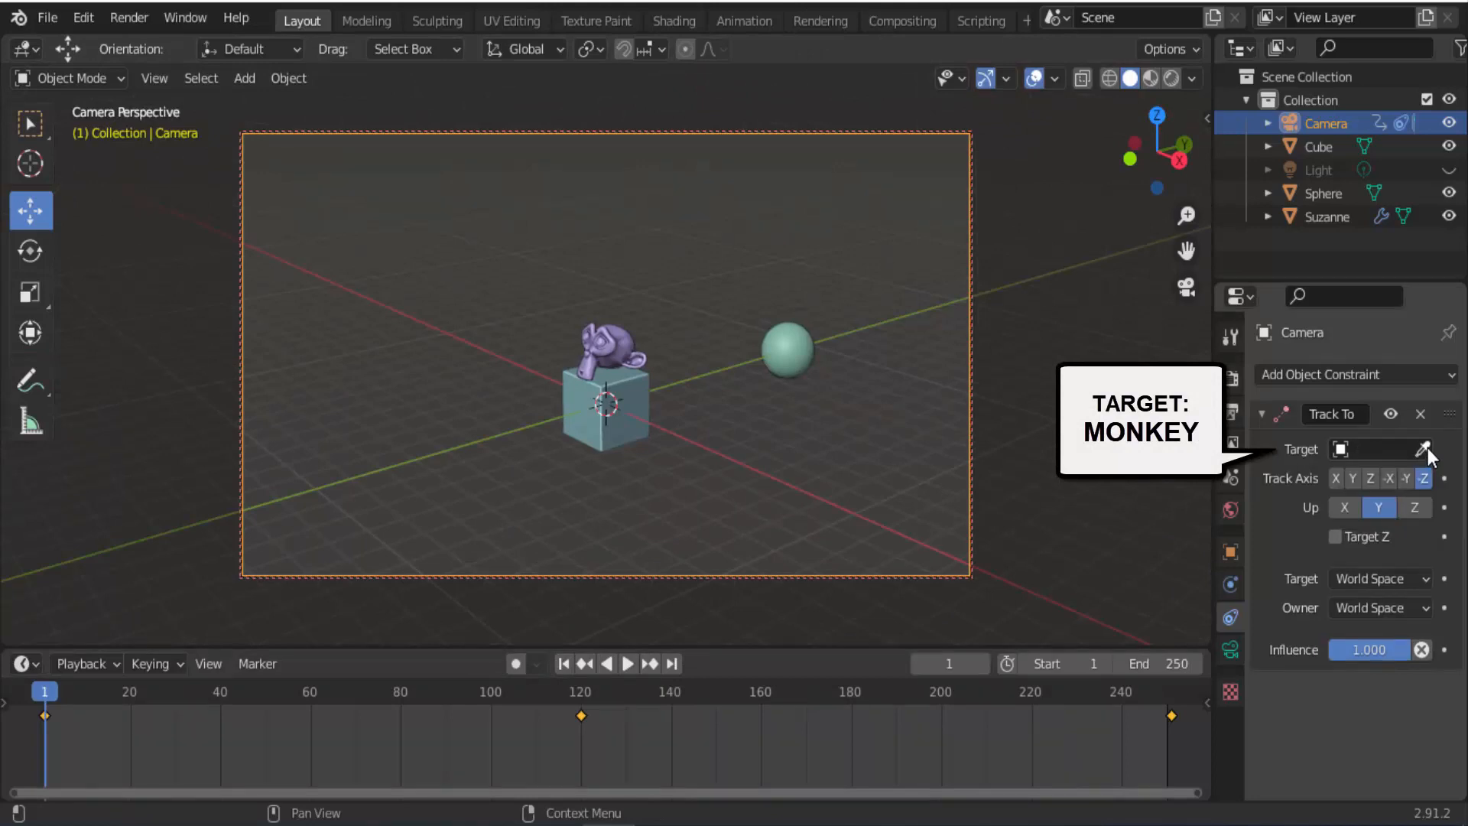
click(1427, 449)
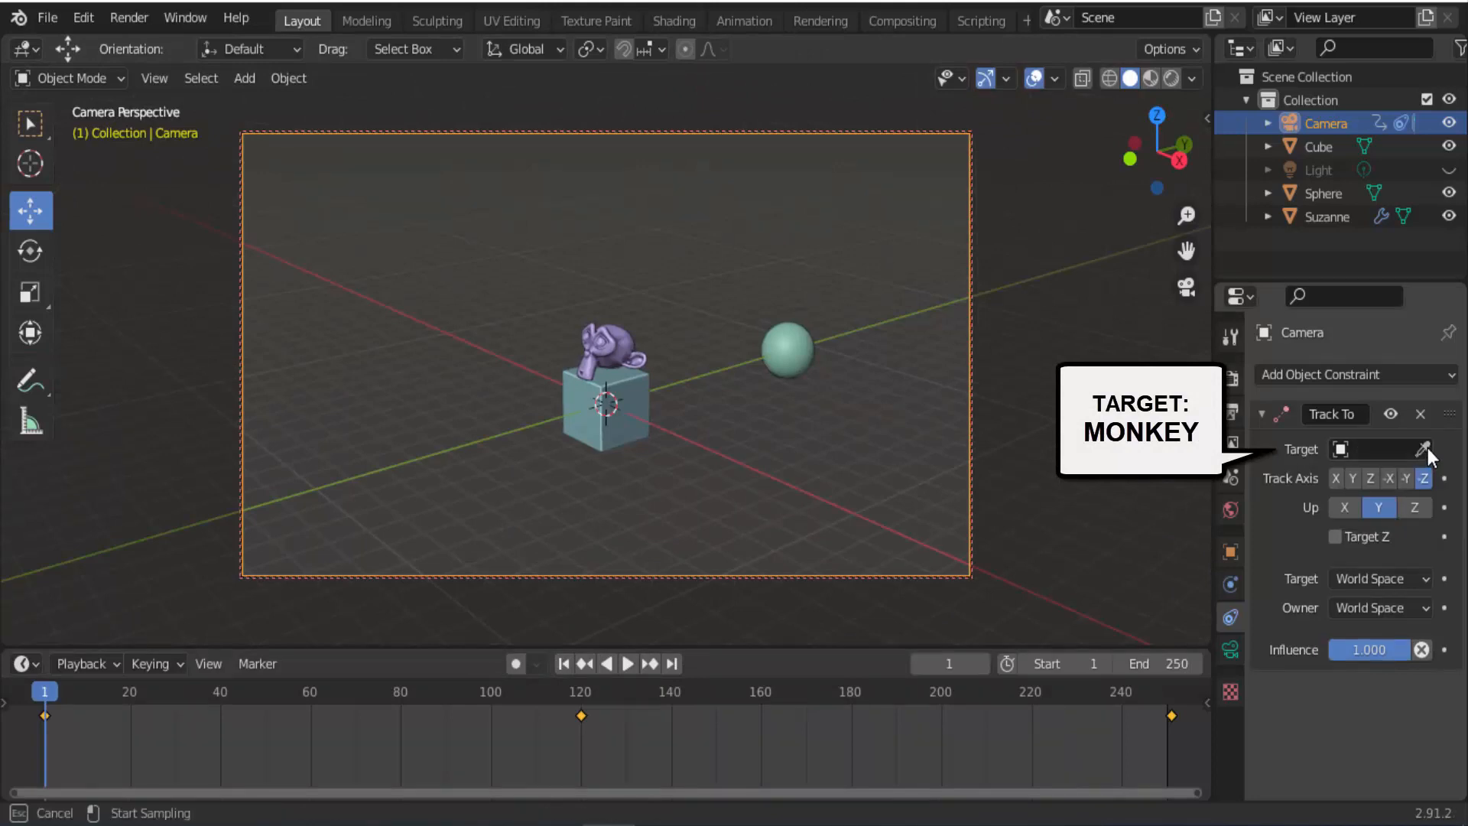
click(800, 327)
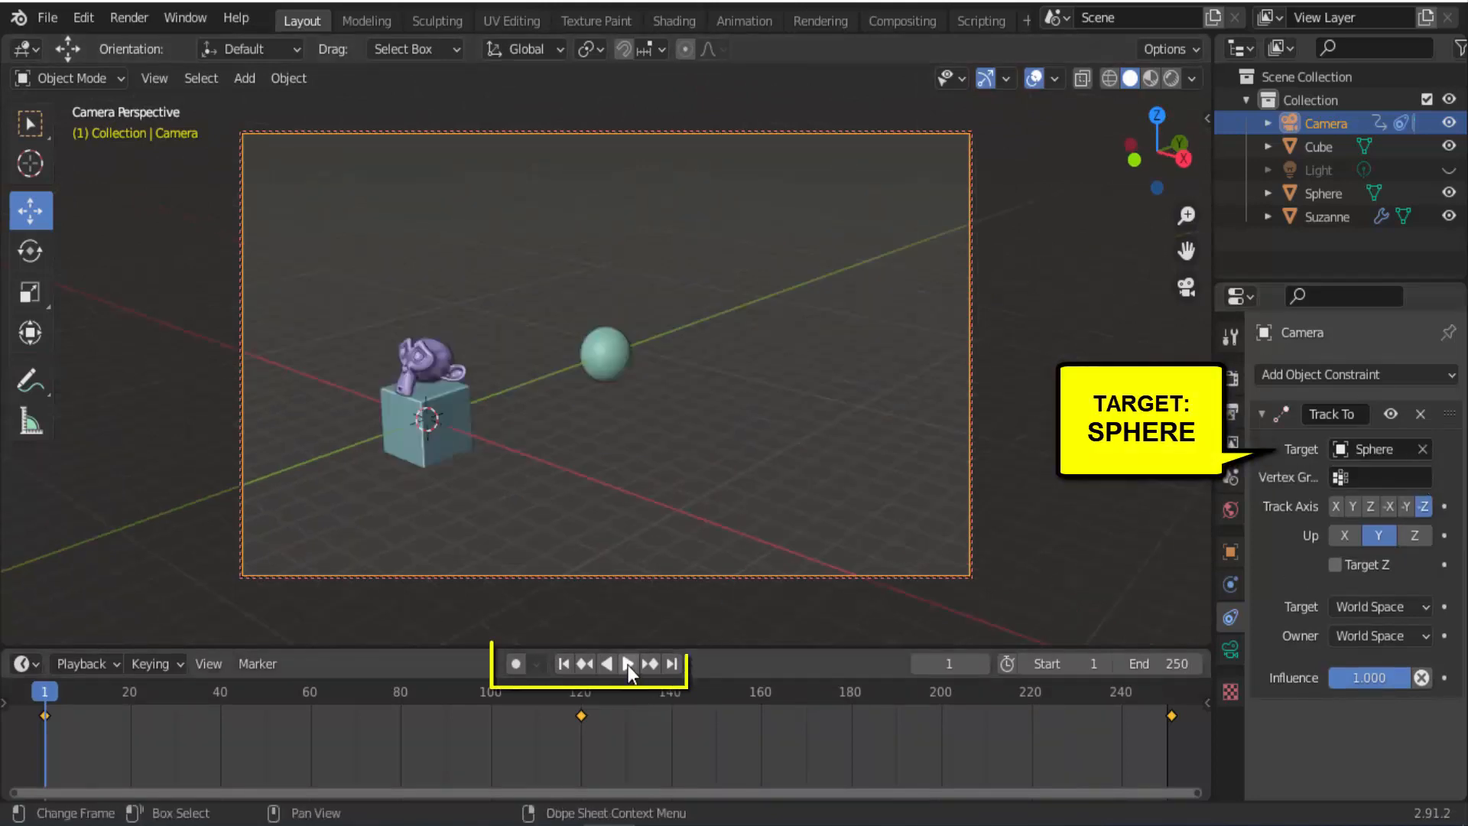
Play the sphere-tracking animation through the camera, stop it at frame 1 and return to the perspective view
click(627, 664)
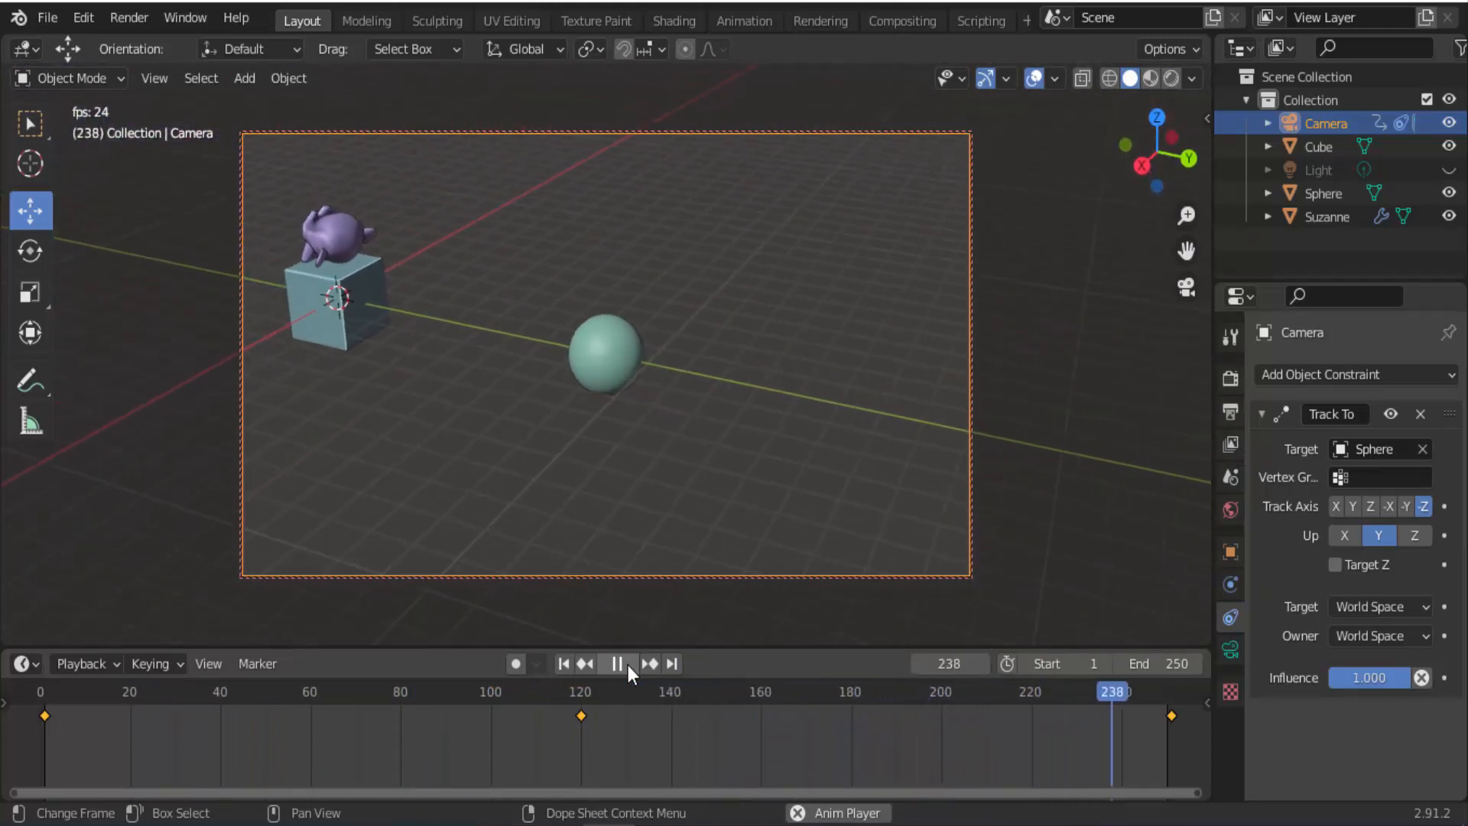
click(627, 663)
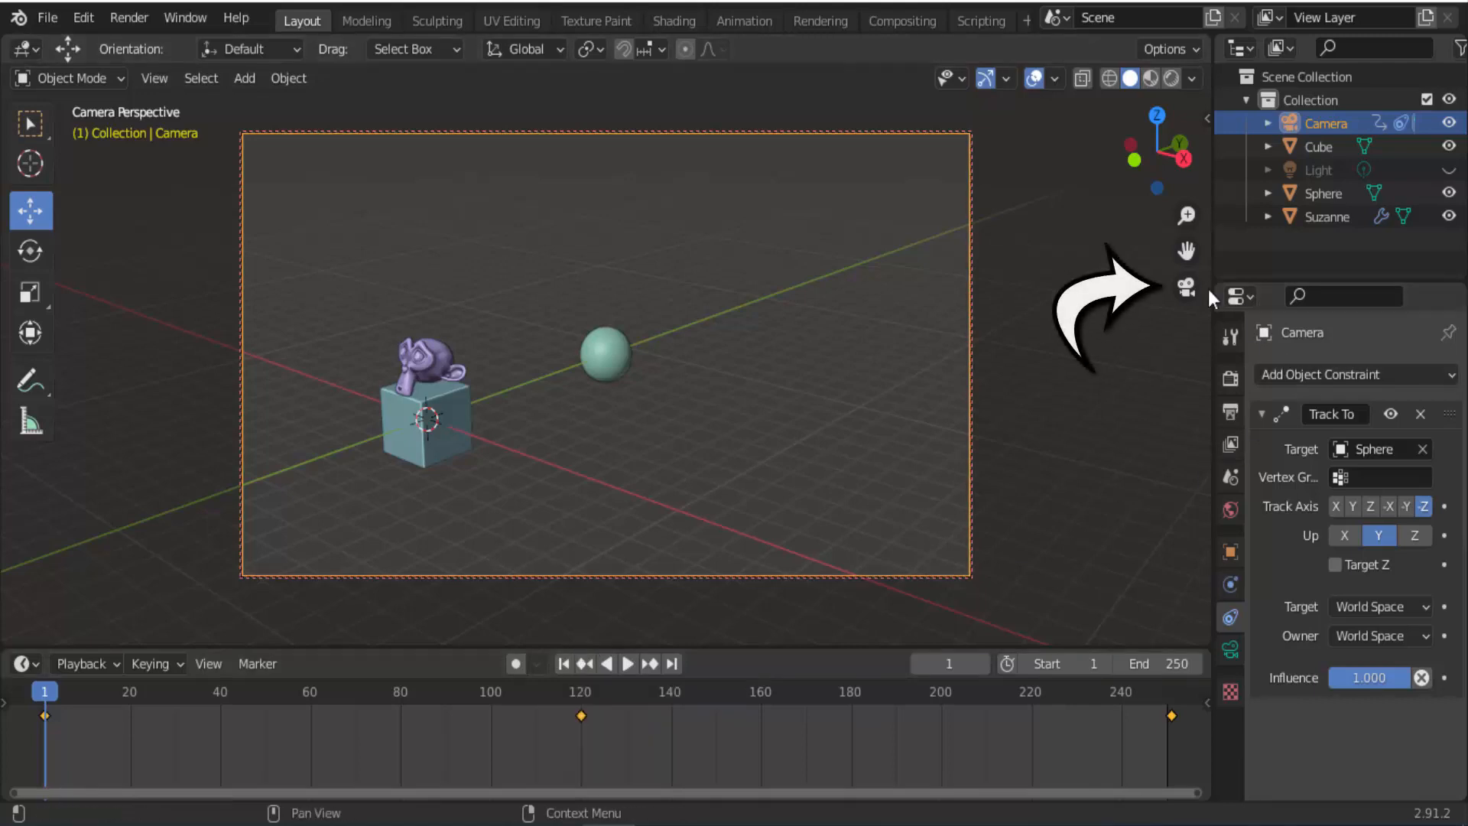
click(1184, 291)
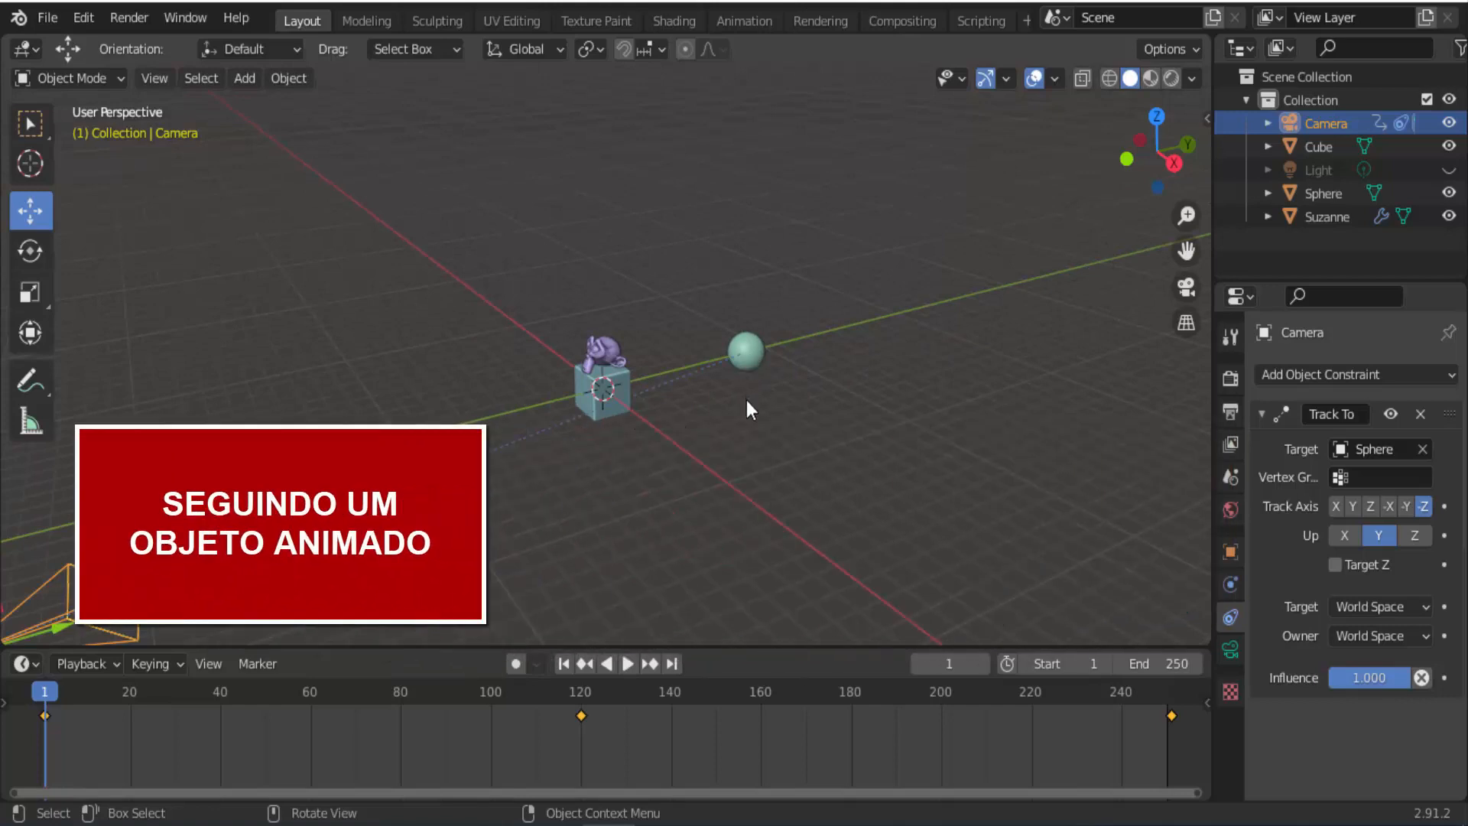
Insert a Location & Rotation keyframe for the sphere at frame 1
scroll(749, 392, down, 2)
click(705, 356)
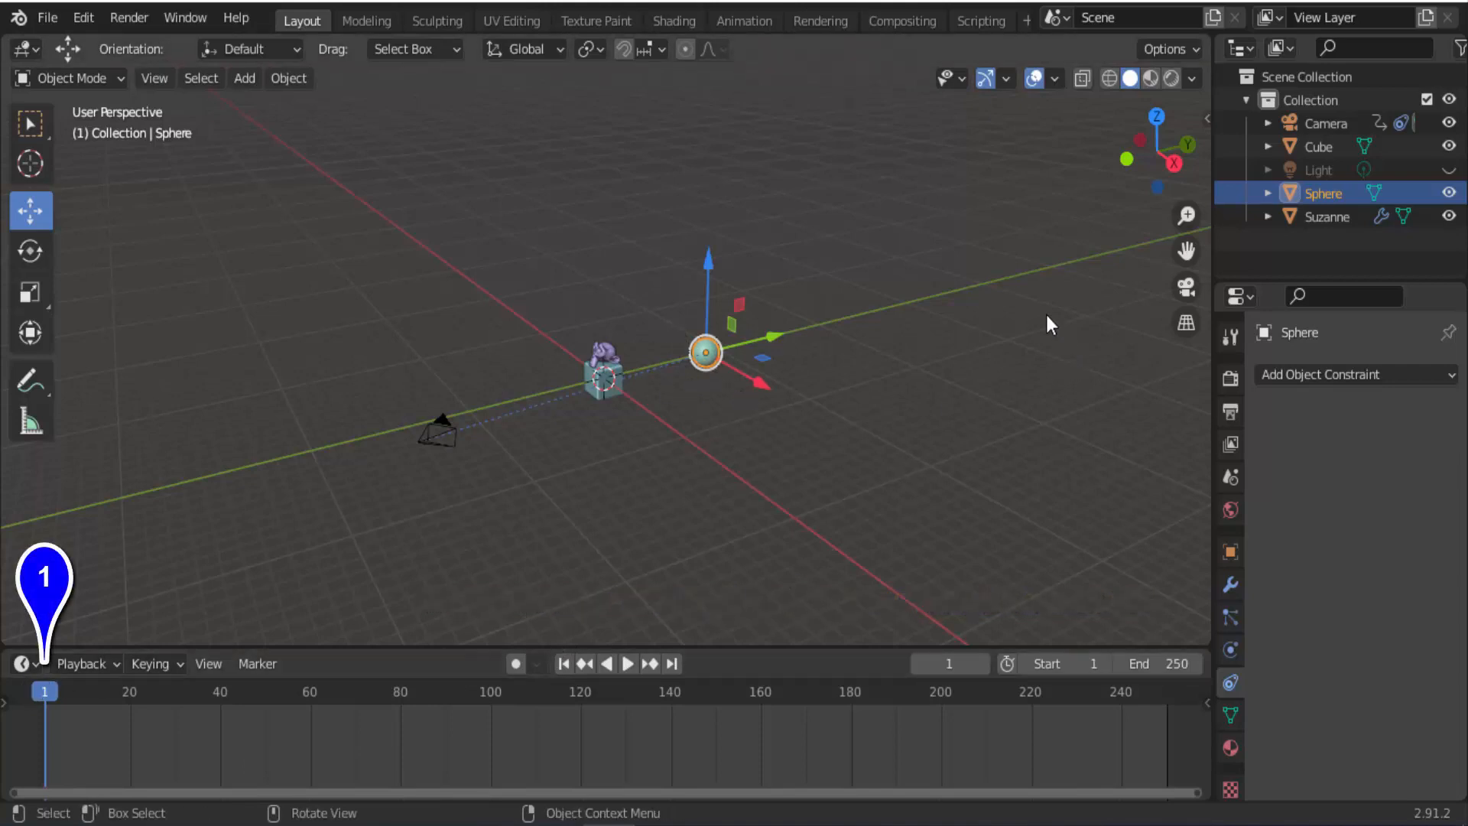
key(i)
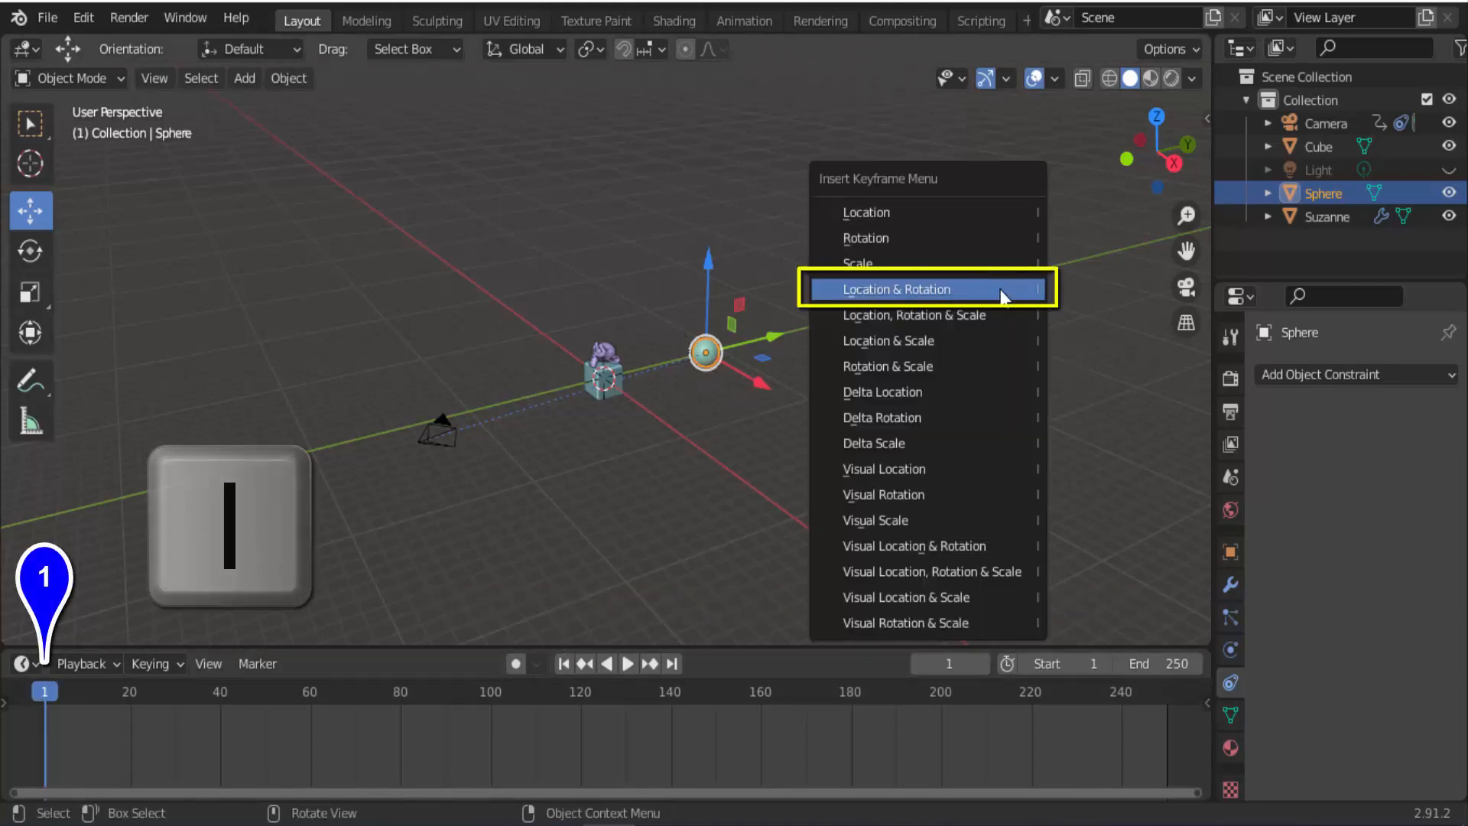
click(1000, 289)
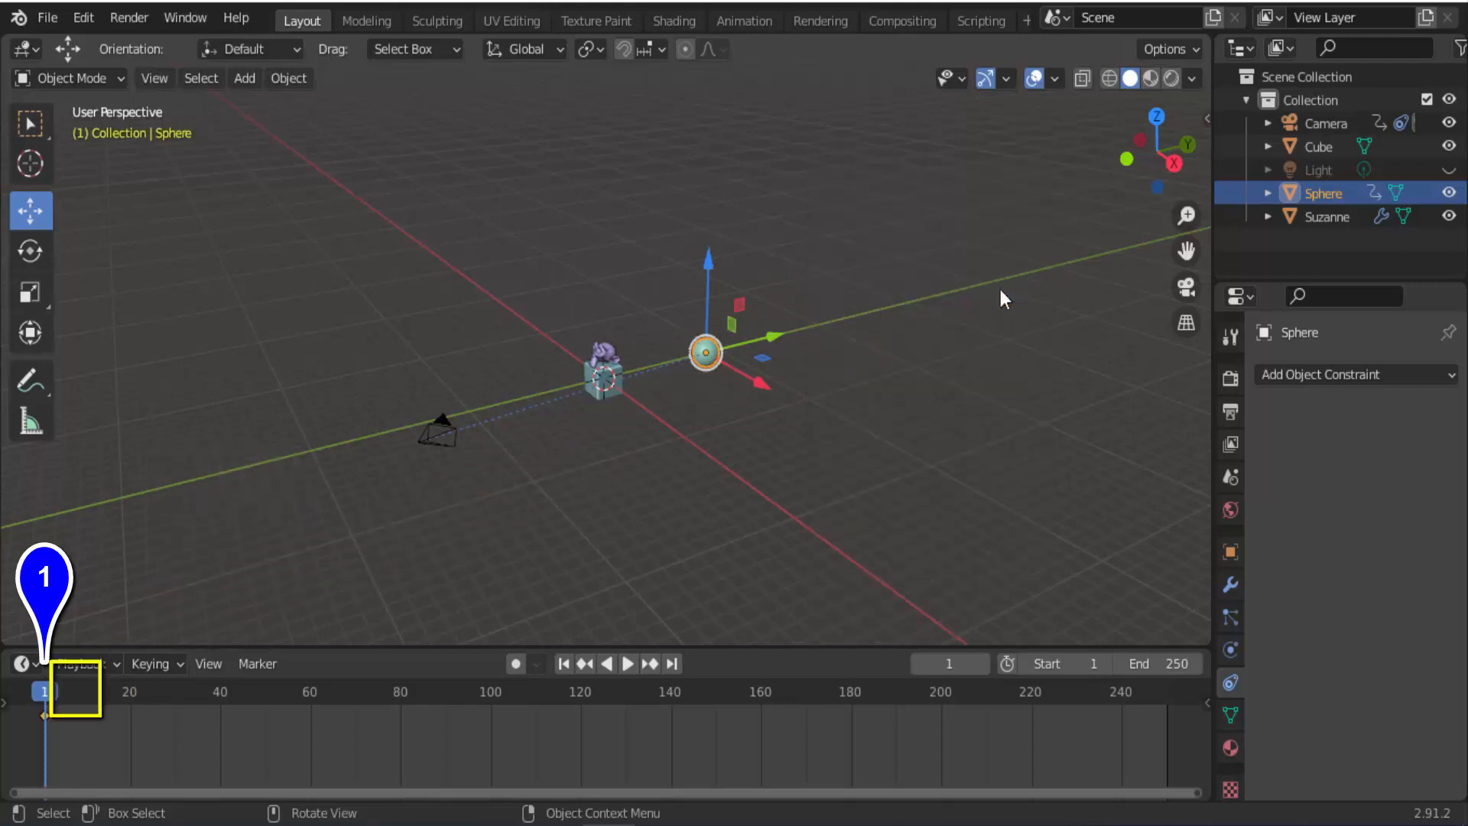
At frame 131, move the sphere along the negative X axis far behind the cube and insert a Location & Rotation keyframe
click(629, 713)
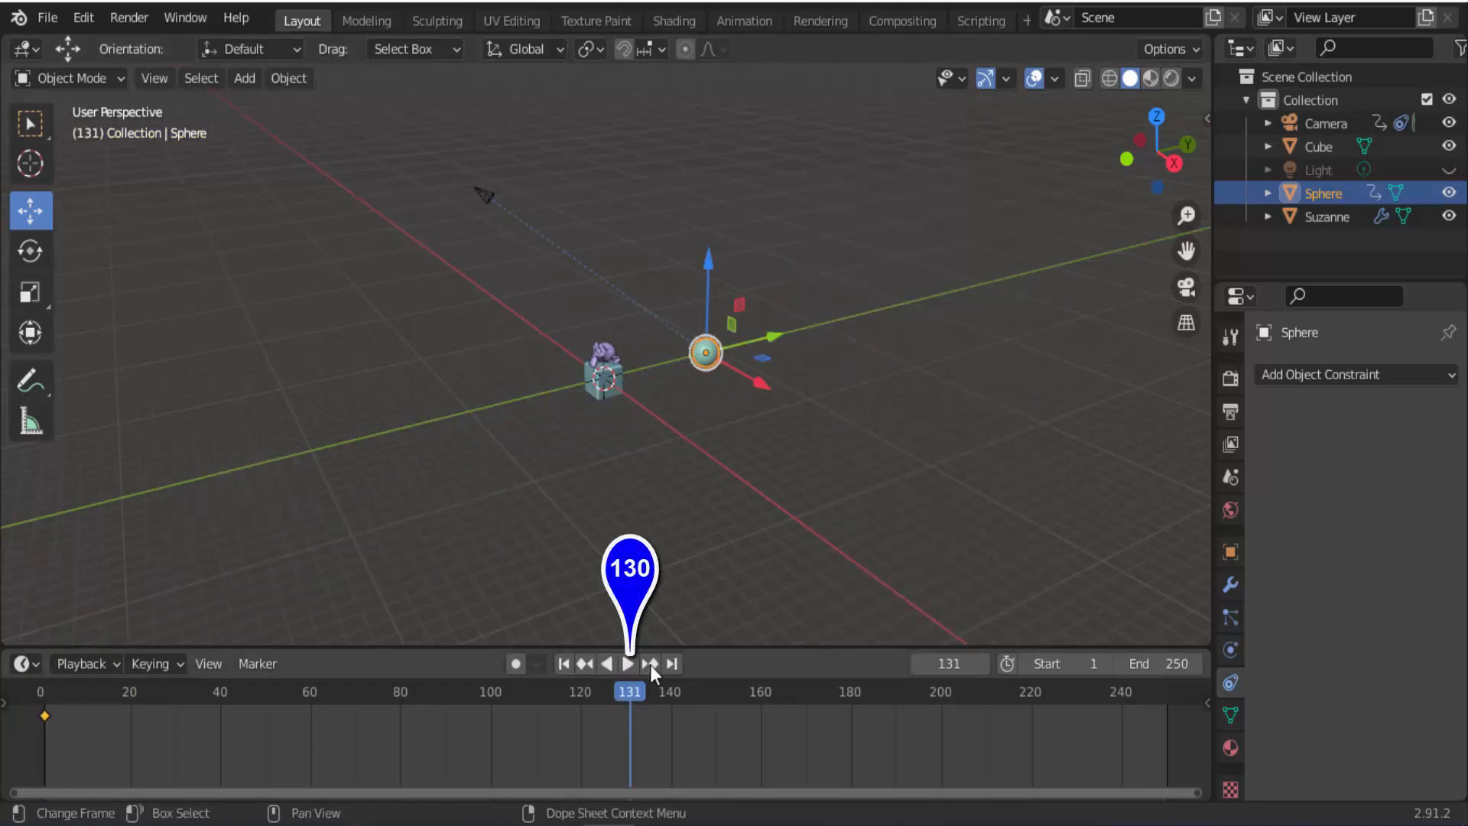
drag(763, 388, 428, 206)
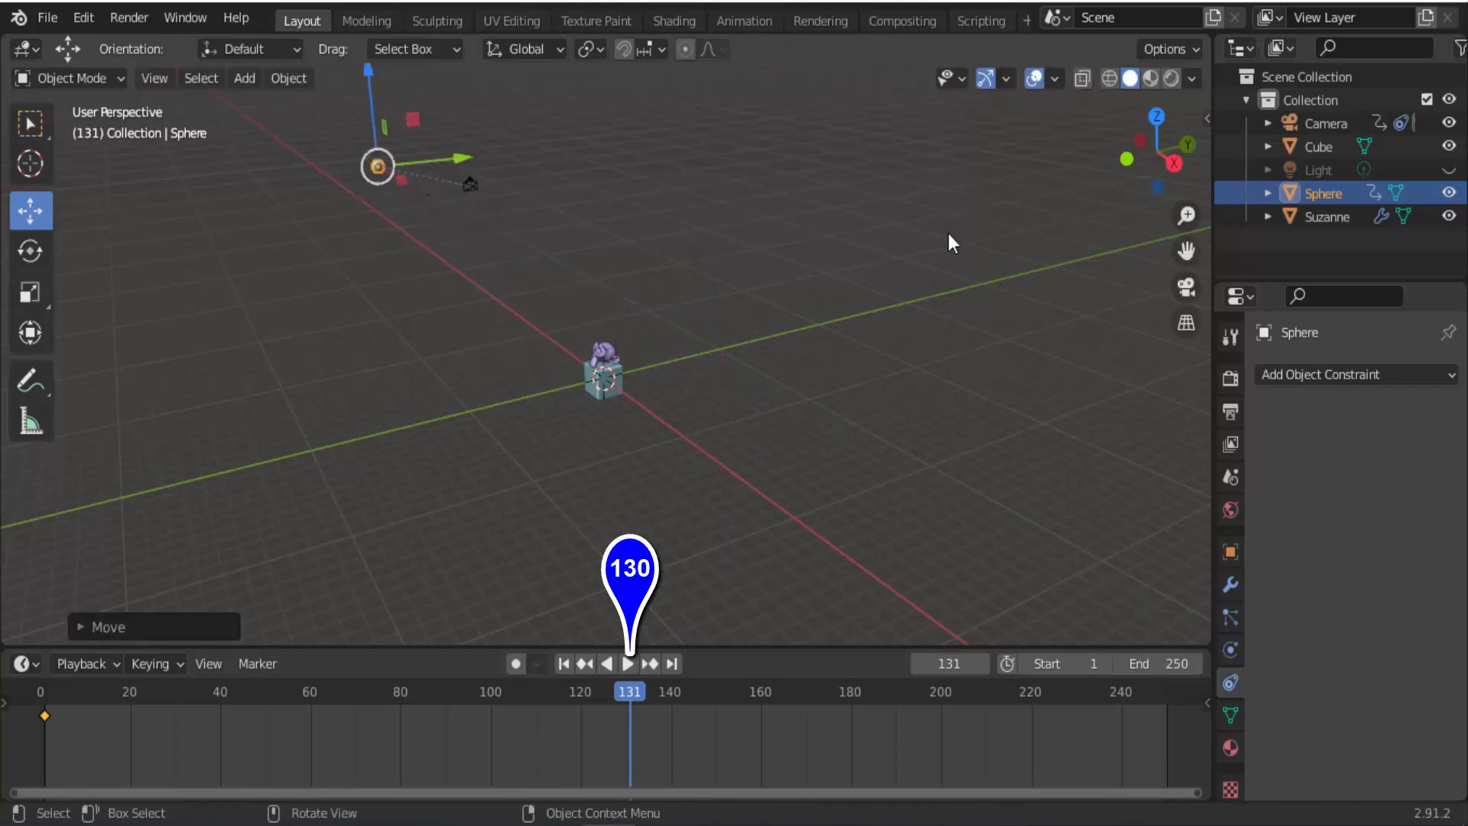
key(i)
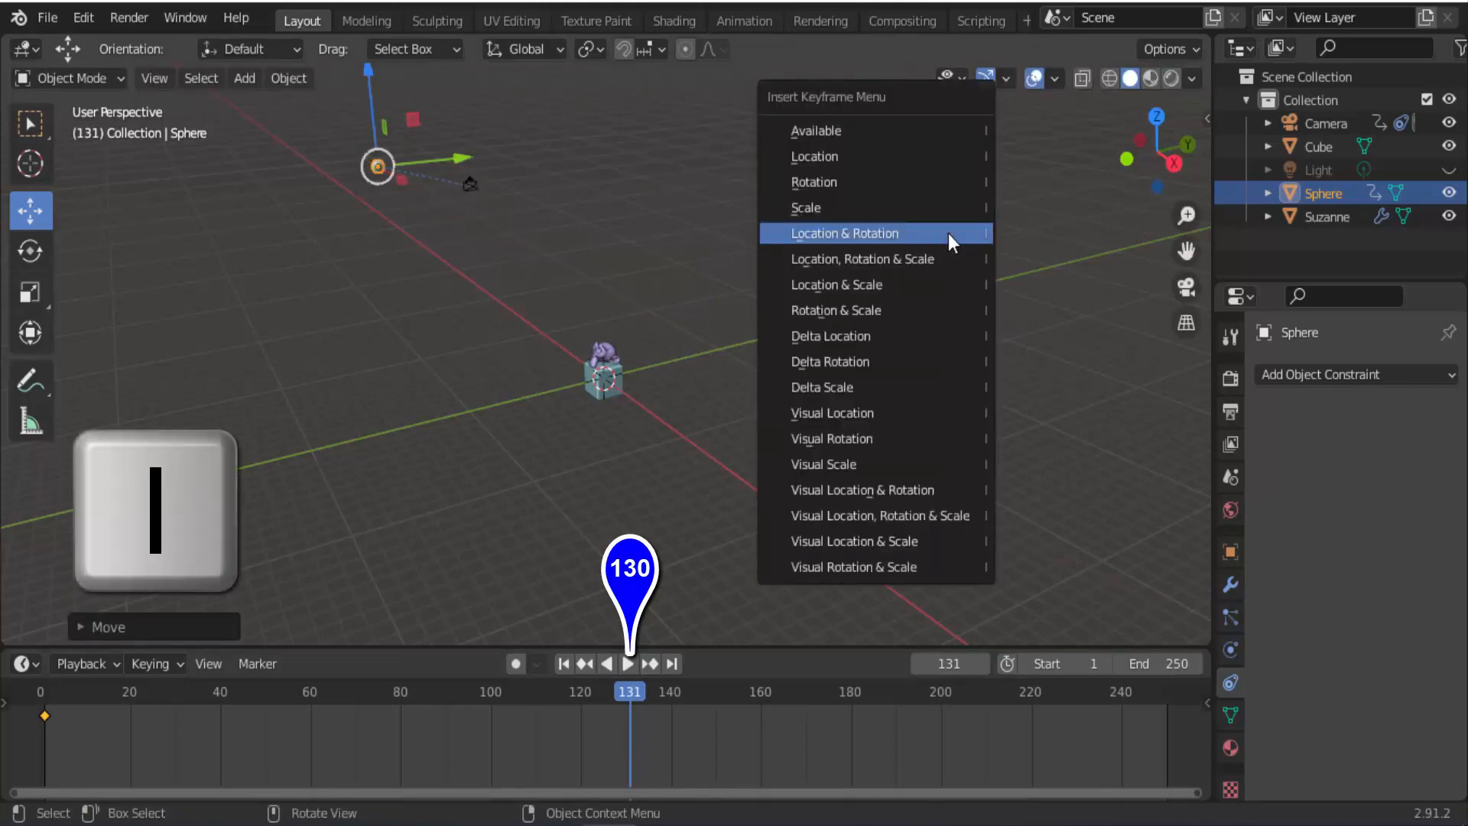
click(948, 232)
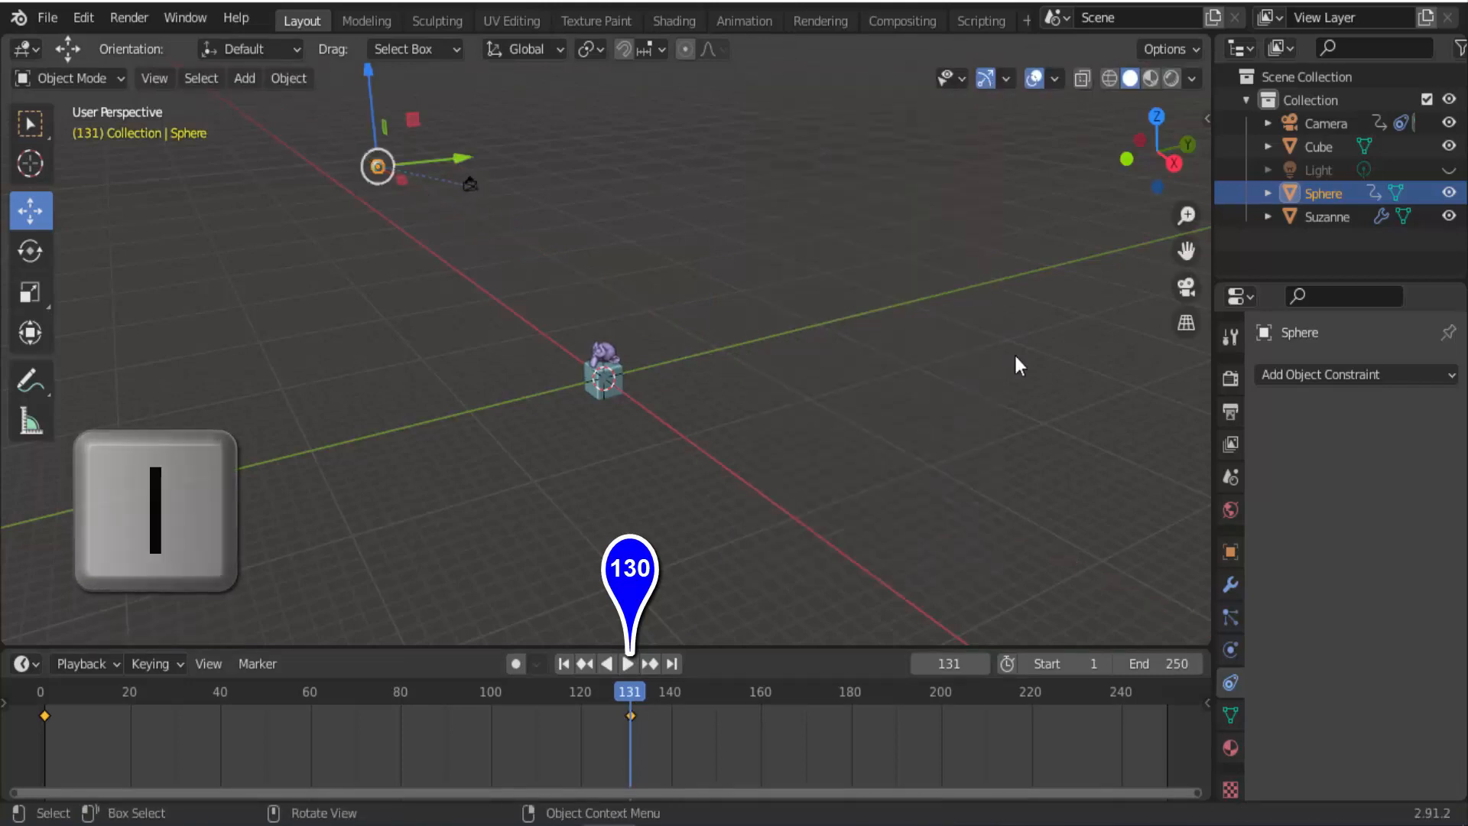
At frame 250, move the sphere along negative Y and forward along X to the front of the cube, and insert a keyframe
click(1166, 715)
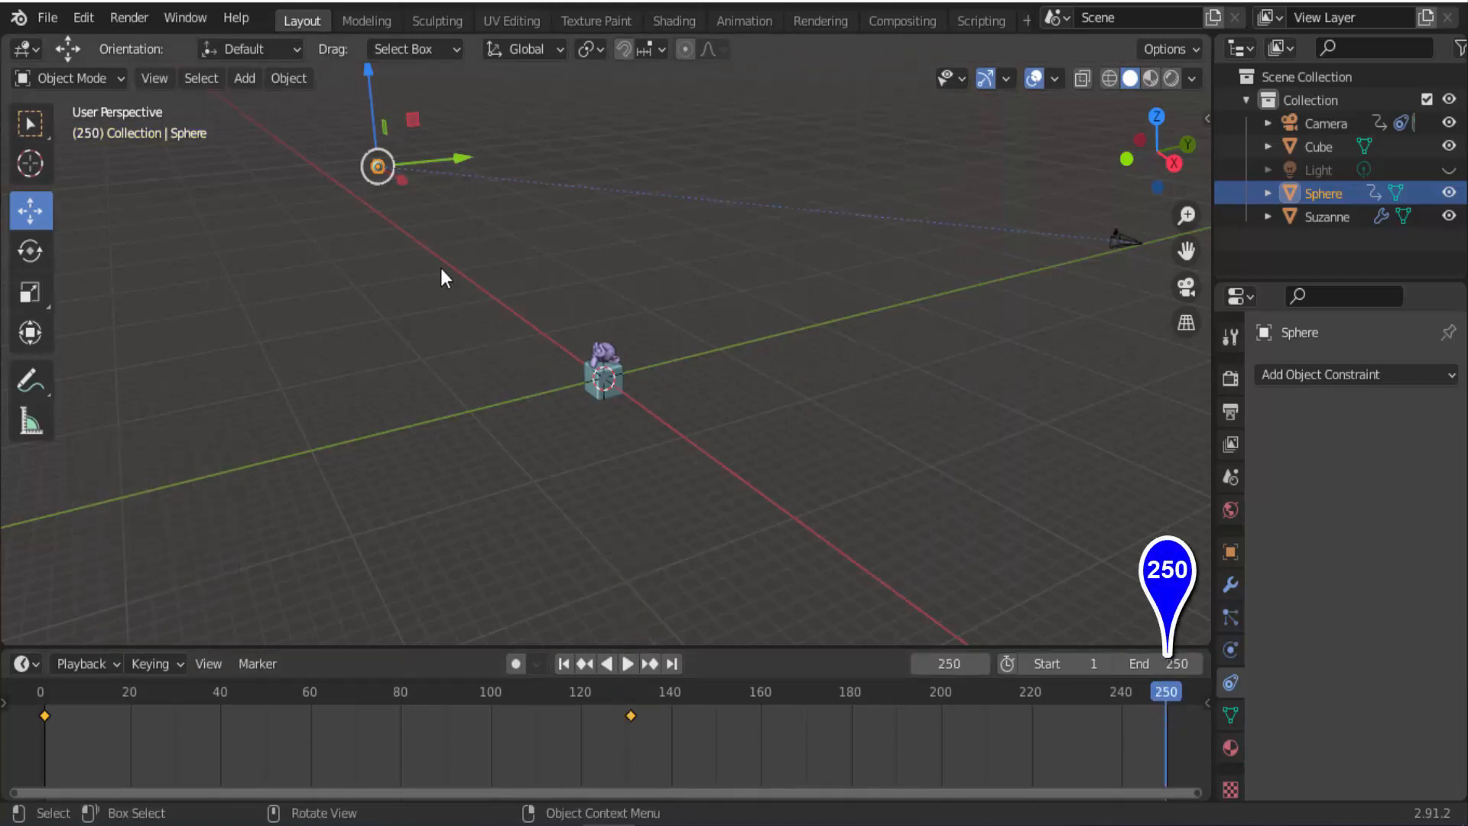
drag(459, 169, 327, 197)
drag(241, 234, 241, 235)
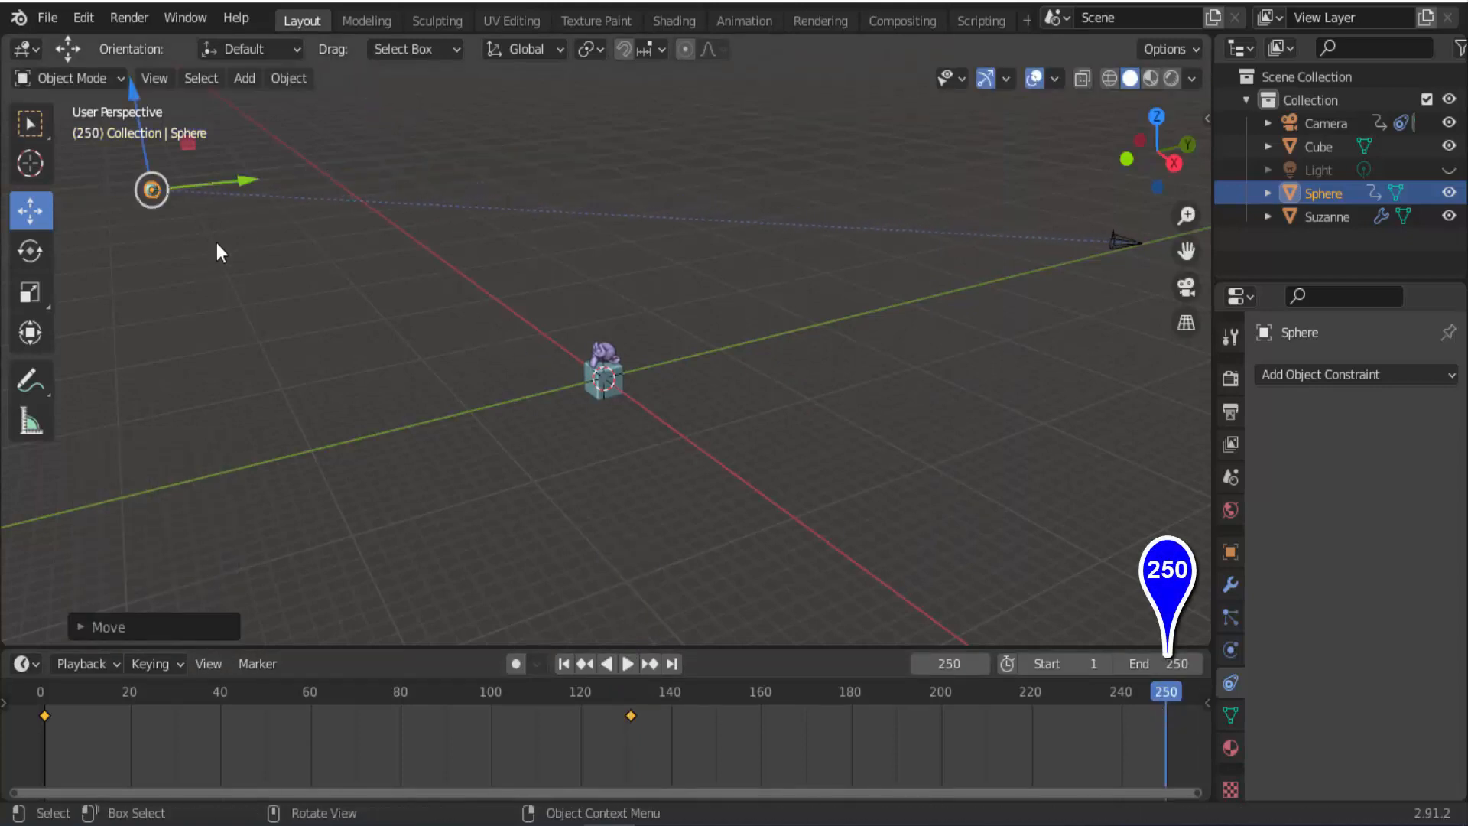
scroll(322, 268, down, 2)
drag(336, 286, 517, 514)
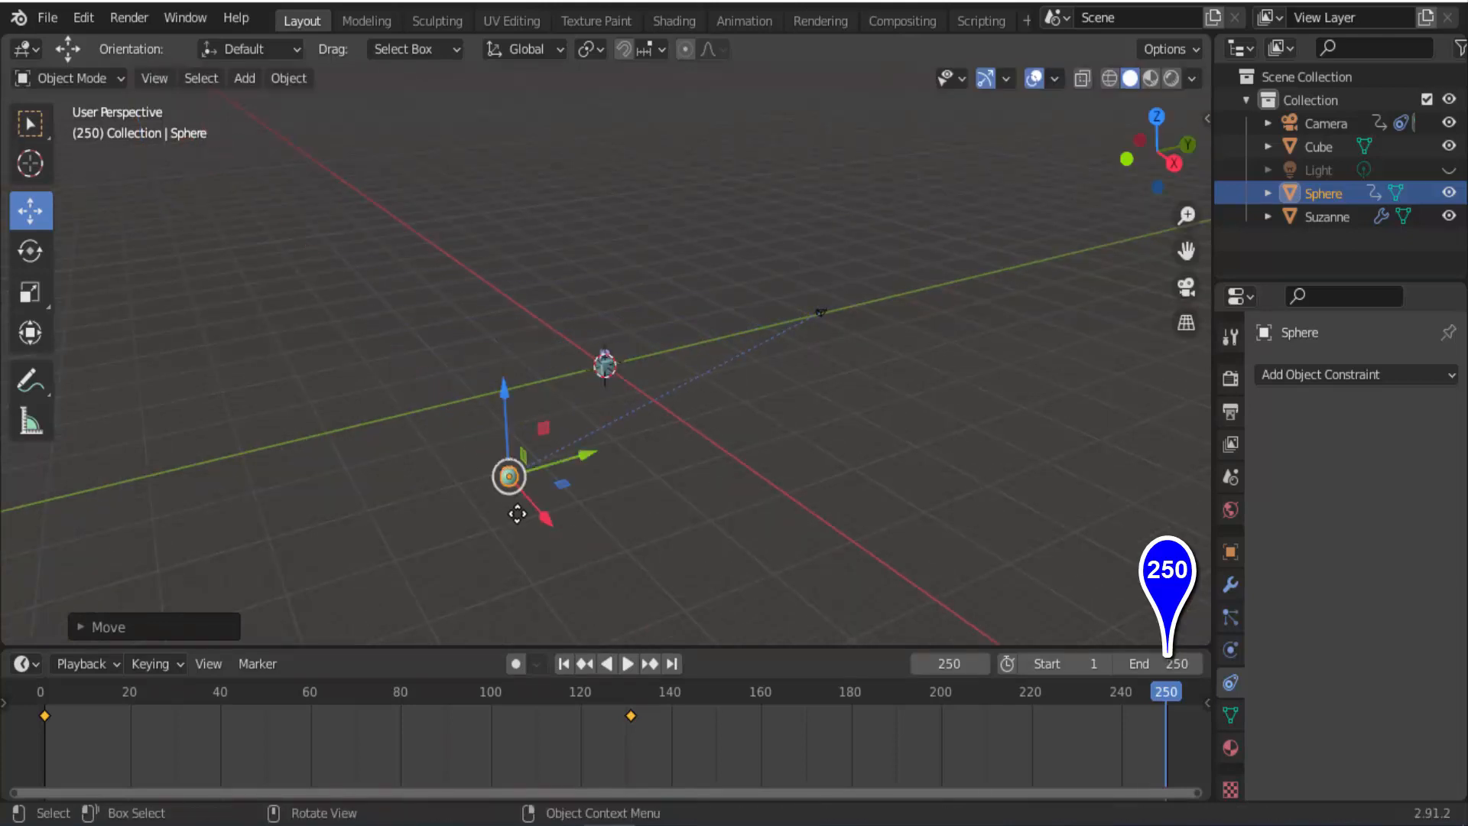
key(i)
click(1012, 309)
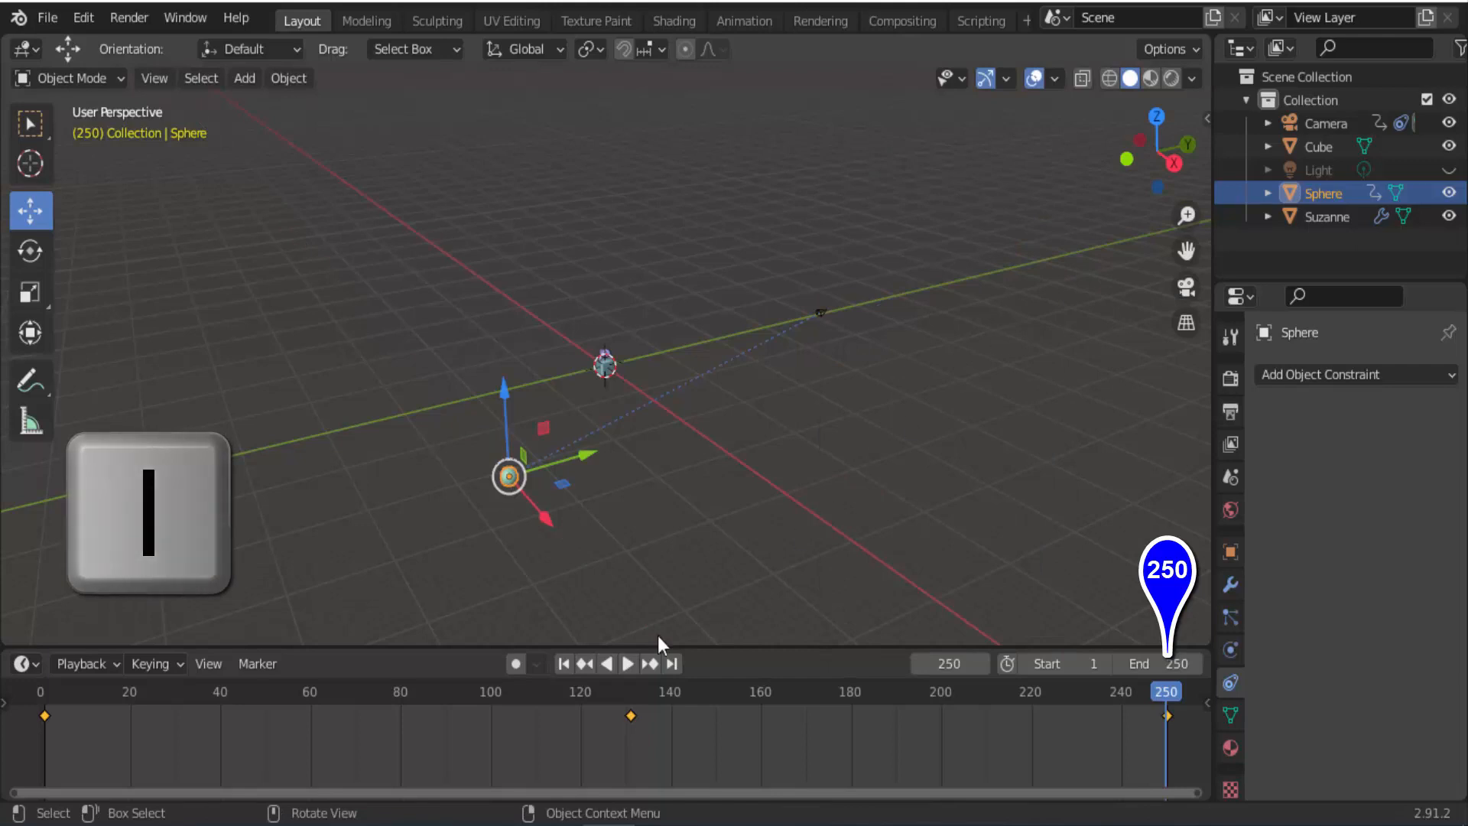
Play the moving-sphere animation in the perspective view and through the camera, stop it and return to frame 1 in perspective
click(564, 664)
click(629, 664)
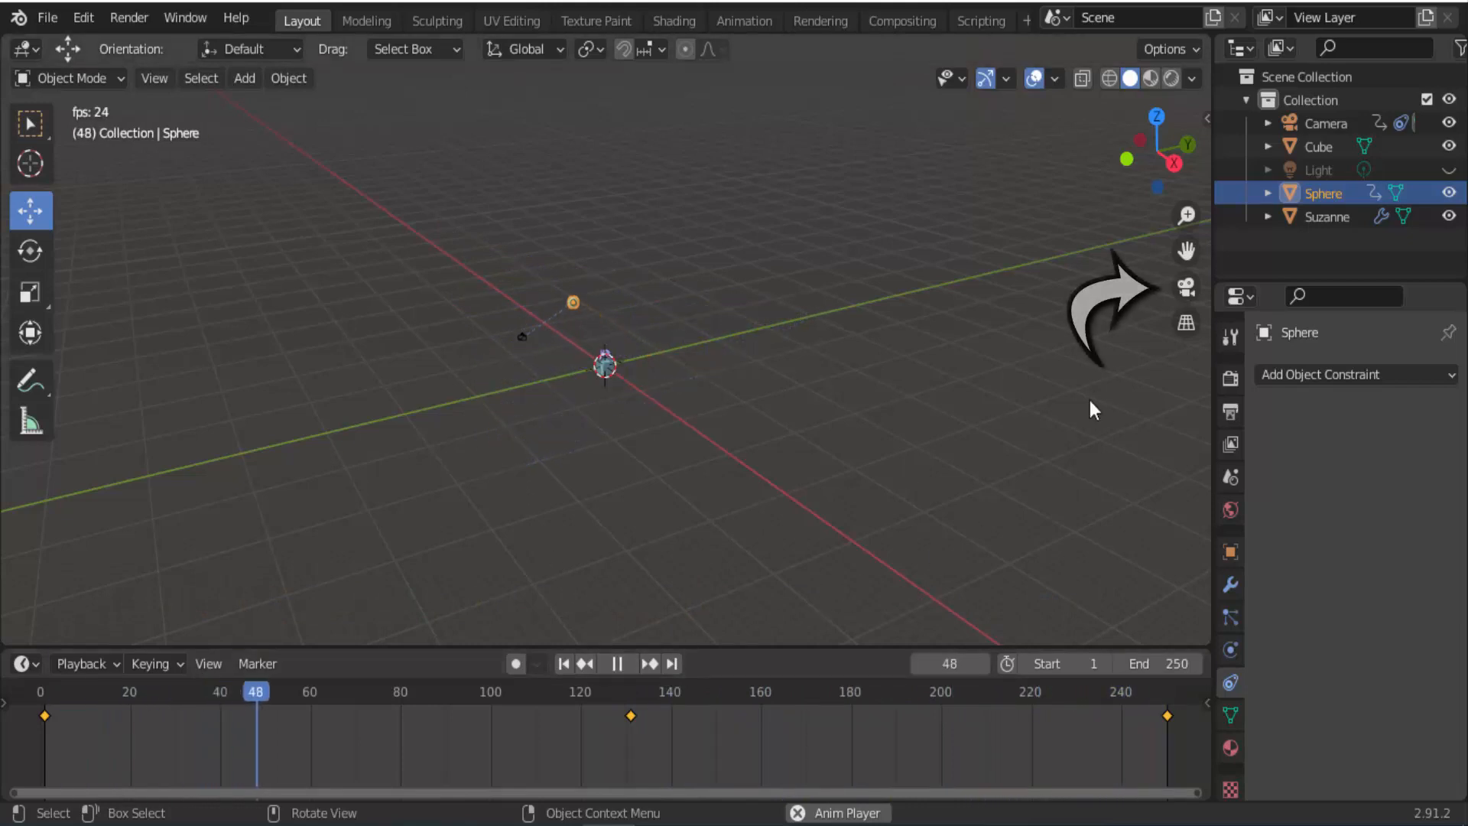
click(1185, 289)
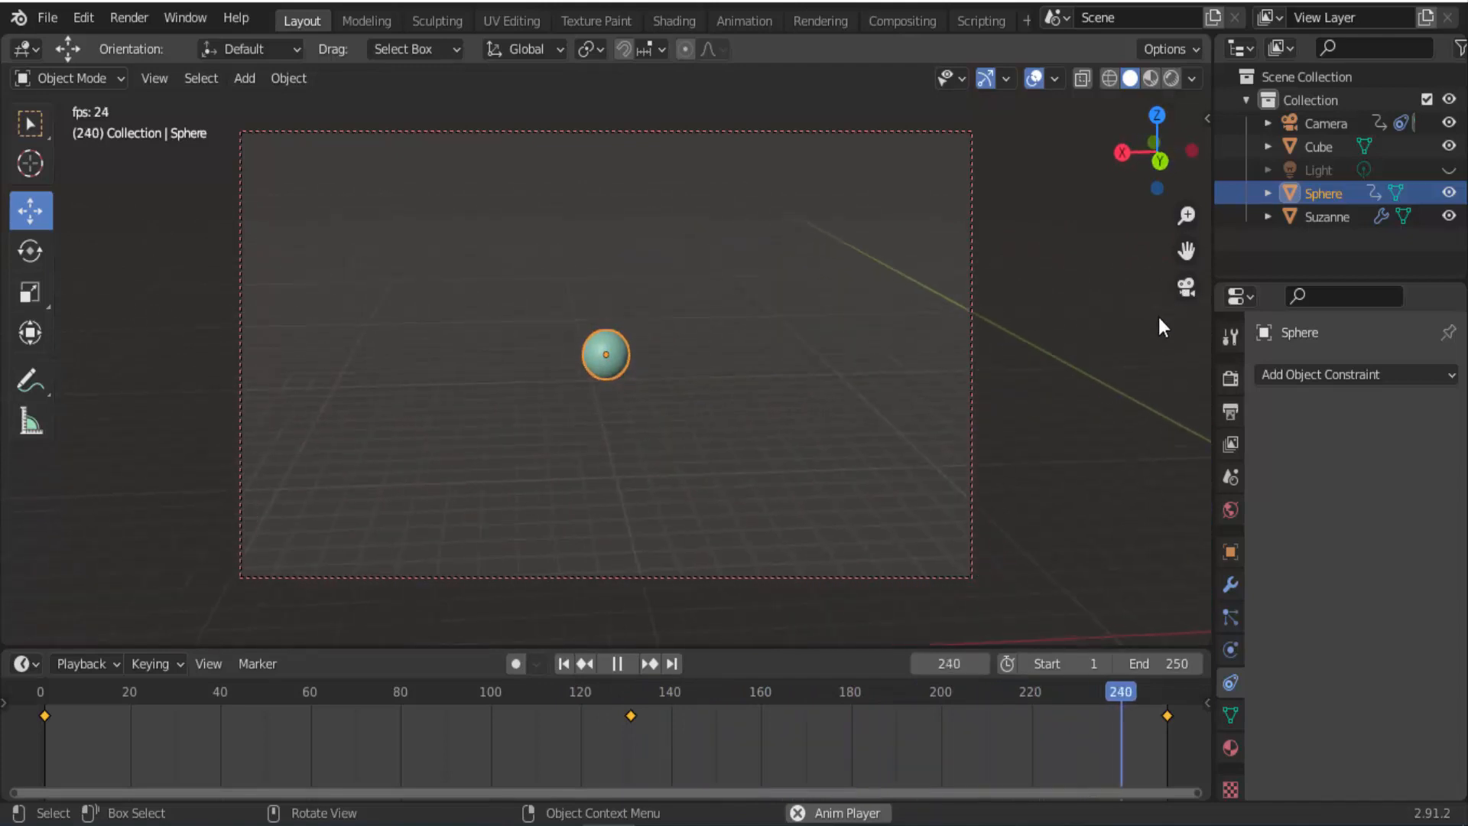
click(612, 663)
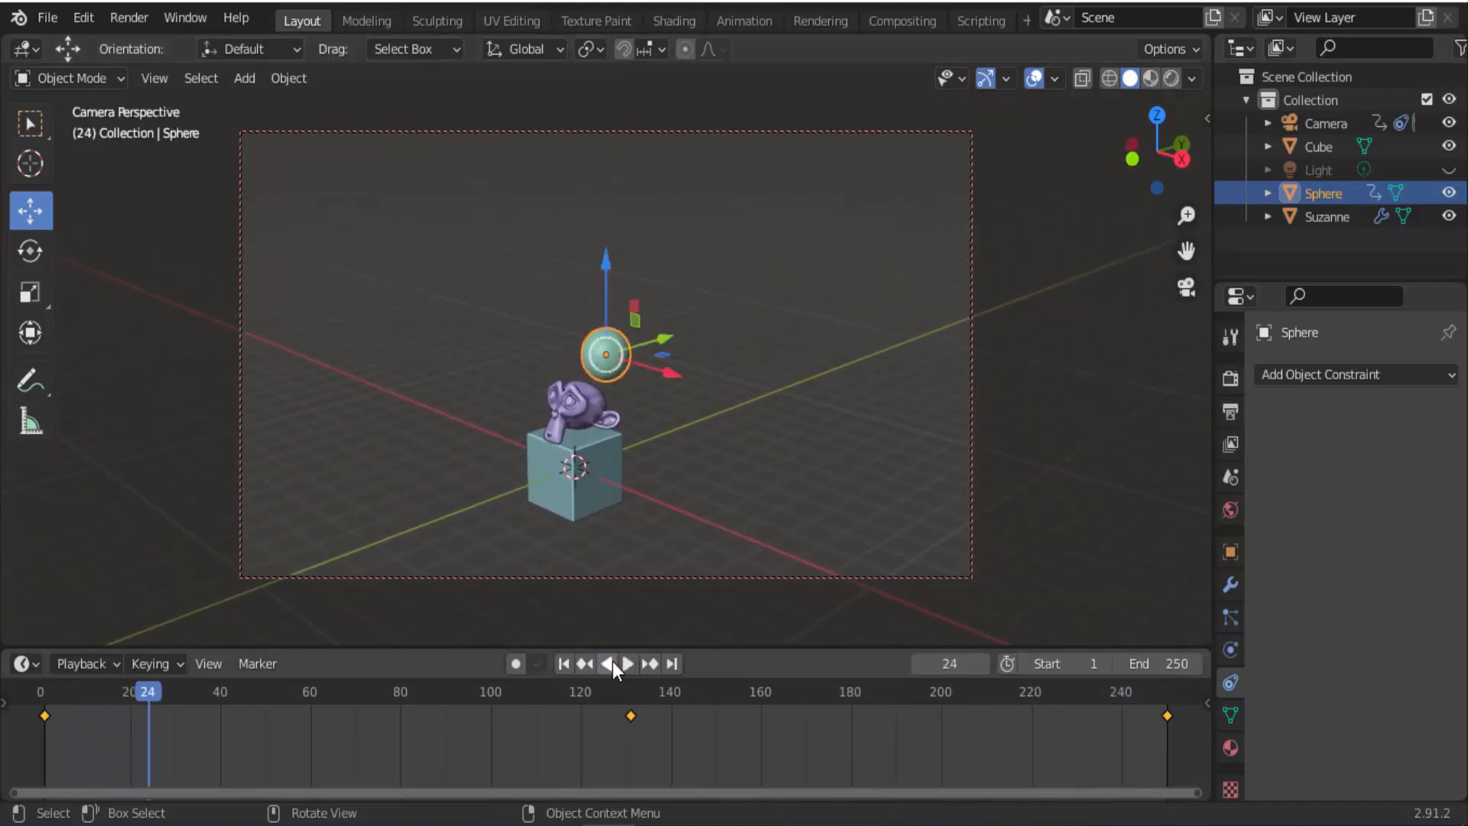
click(563, 664)
click(1181, 288)
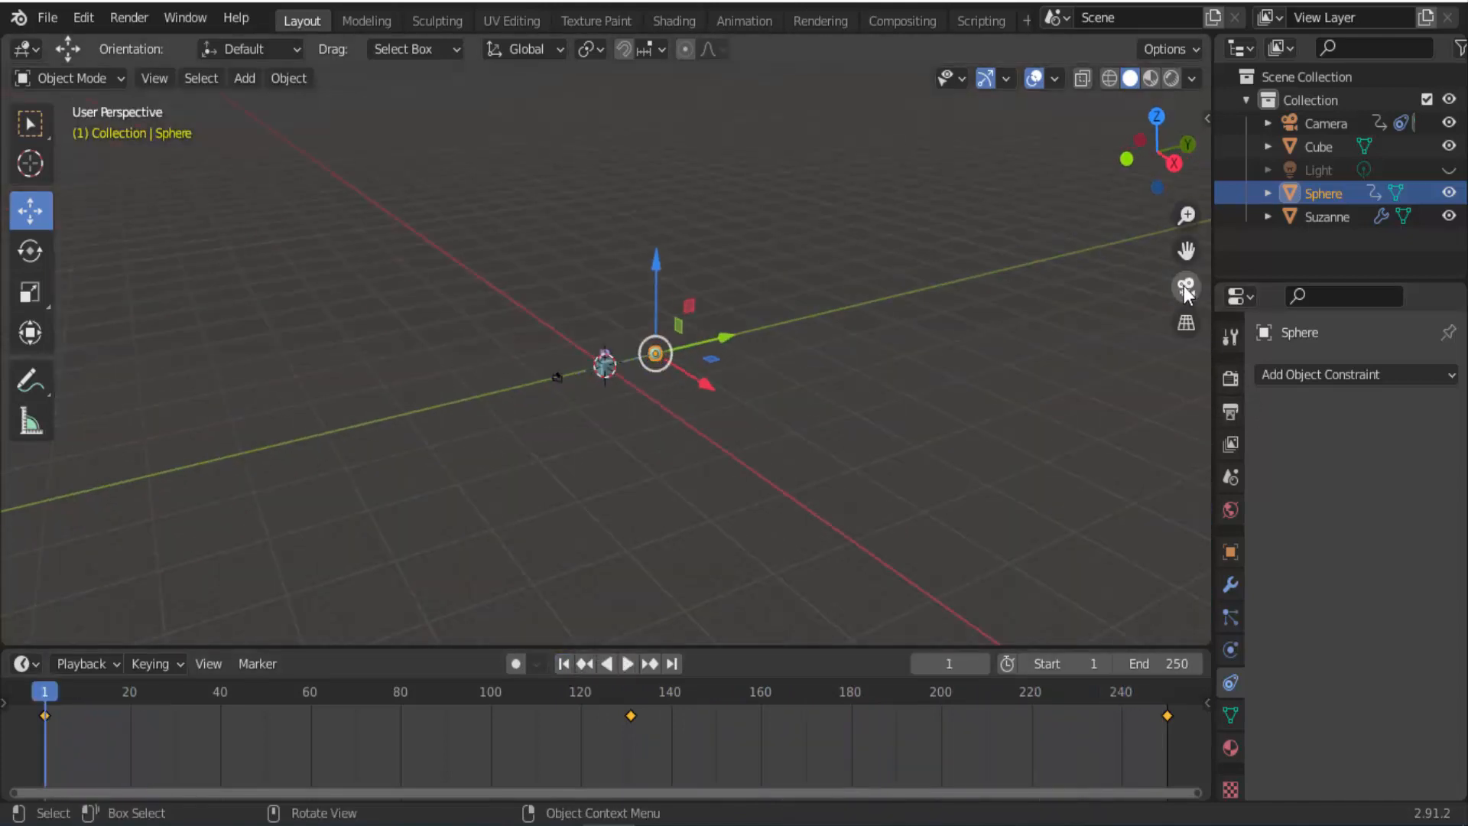
Parent the camera to the sphere with the Object option
scroll(757, 480, up, 5)
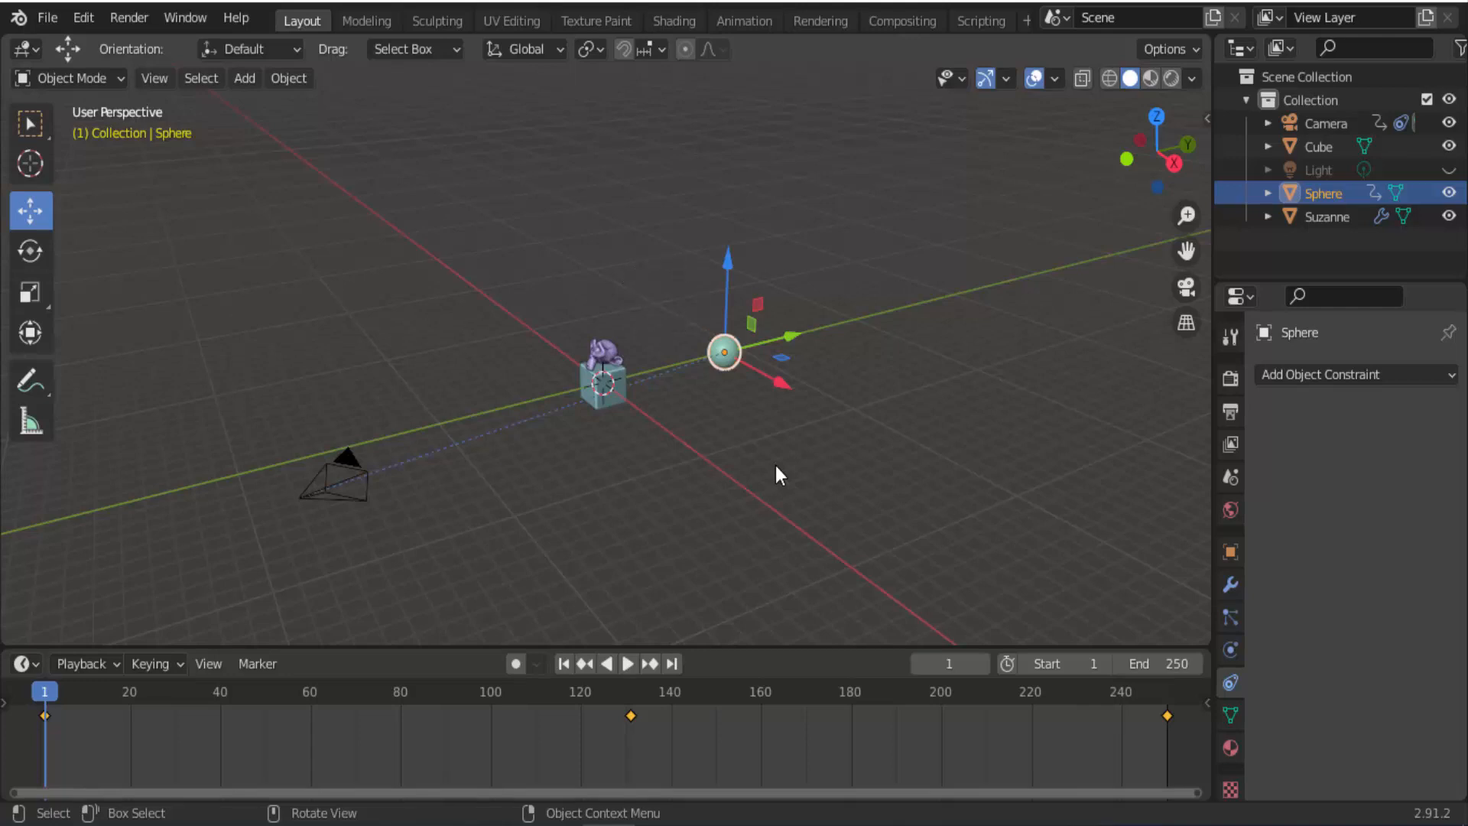
click(348, 459)
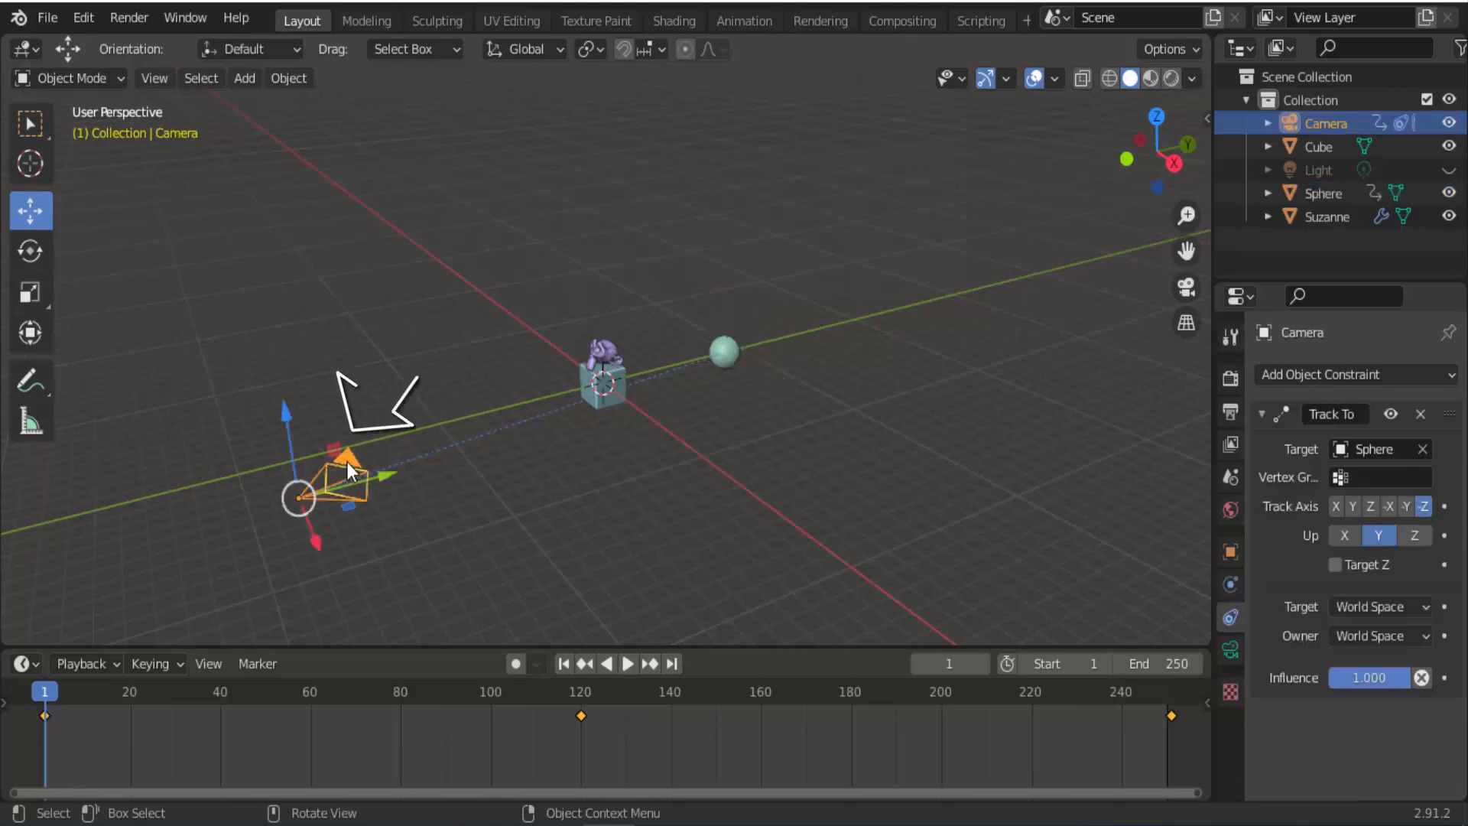
shift+click(725, 350)
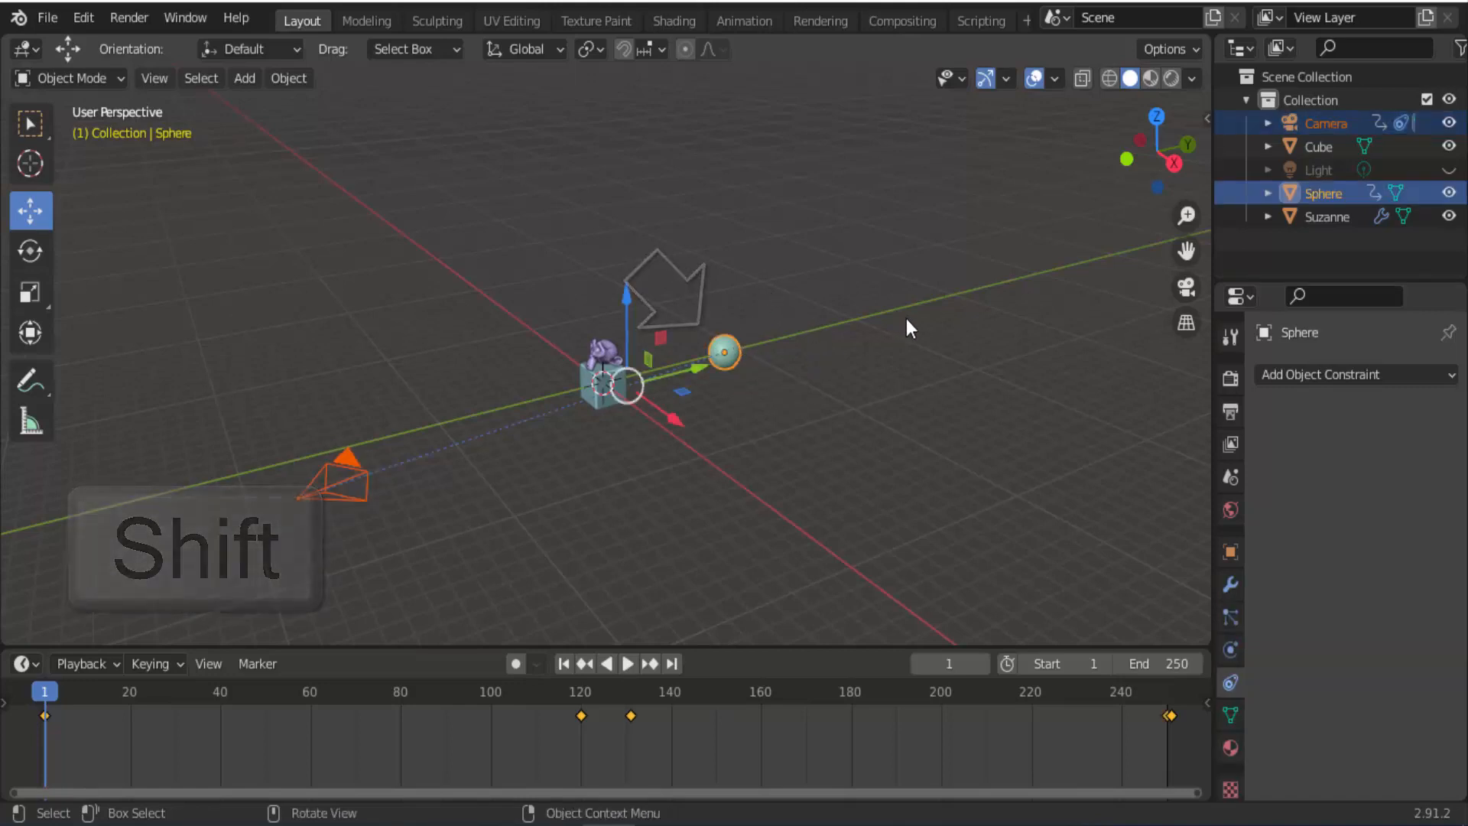
key(ctrl+p)
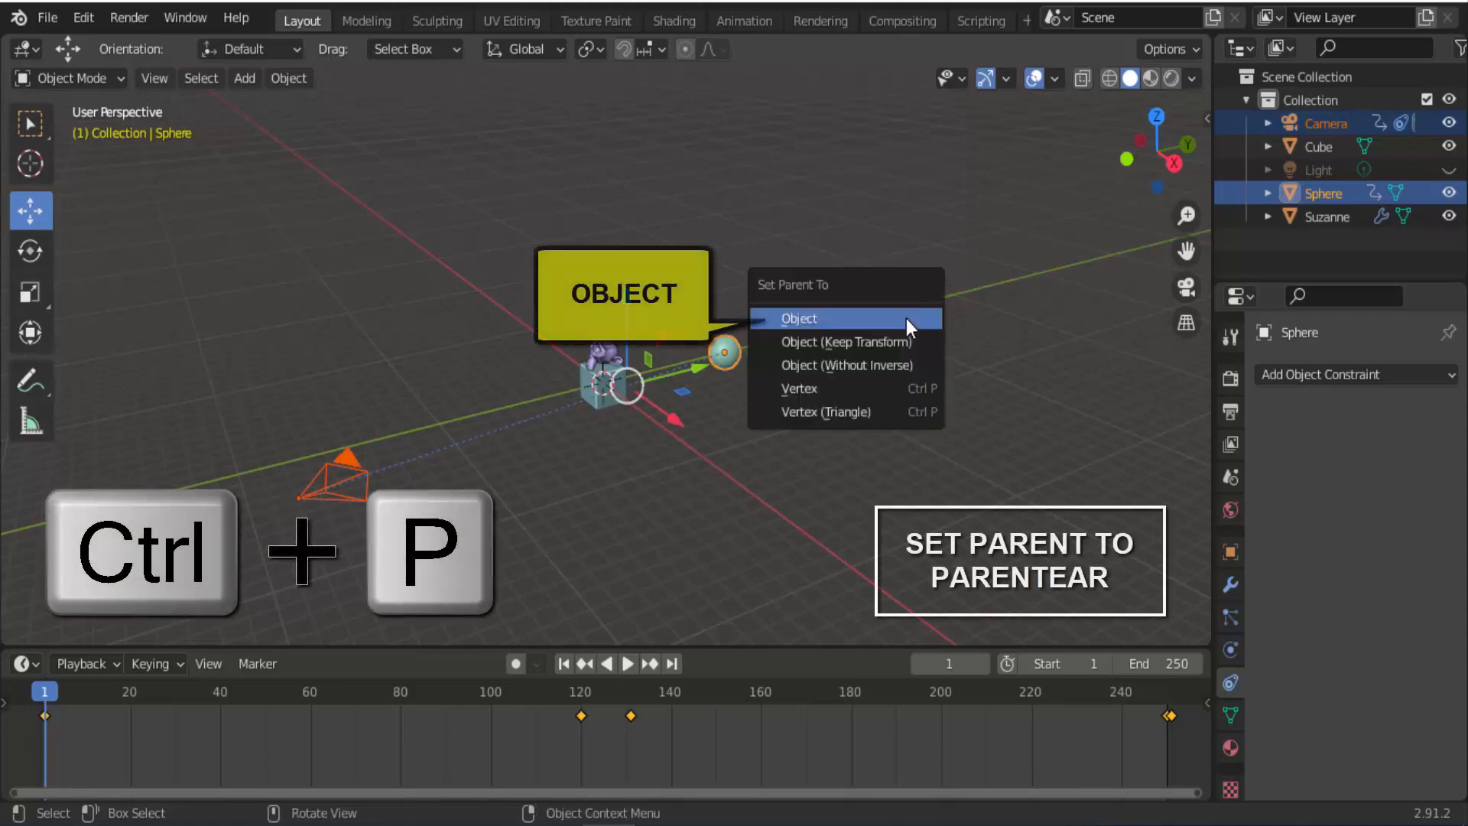
click(906, 318)
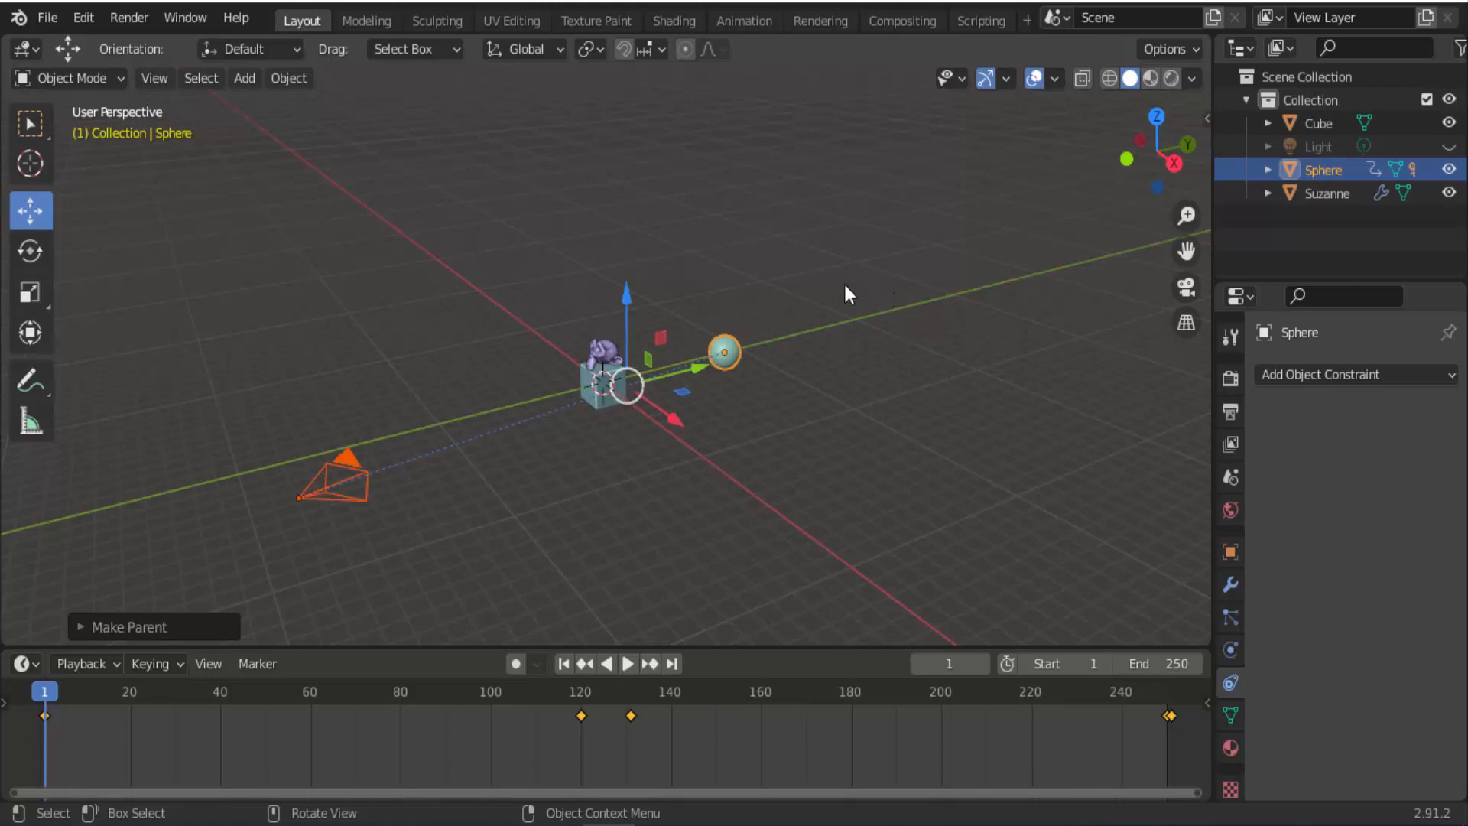
Move the sphere freely to test the camera's parenting, and cancel the move
click(736, 352)
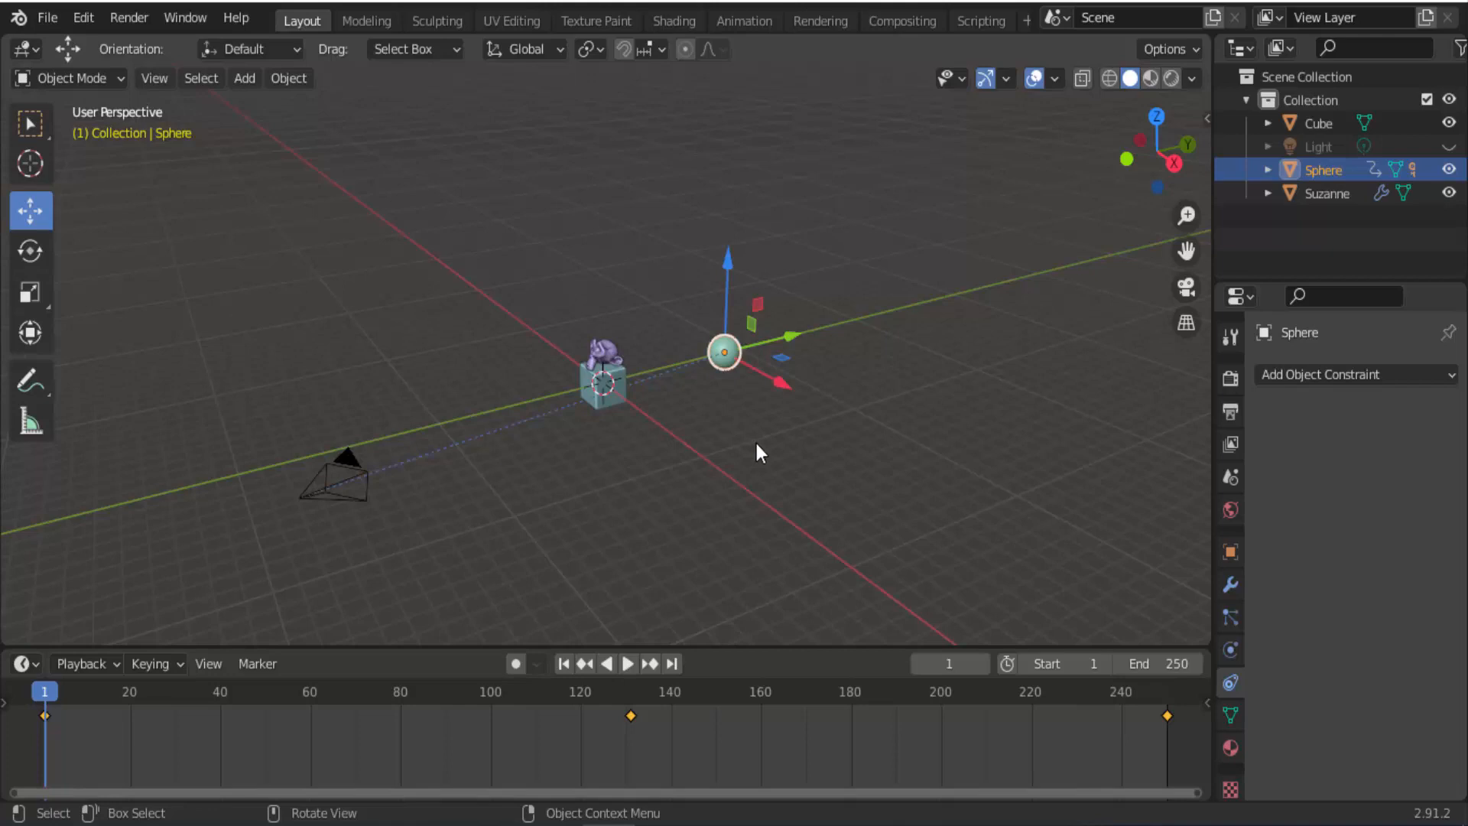
key(g)
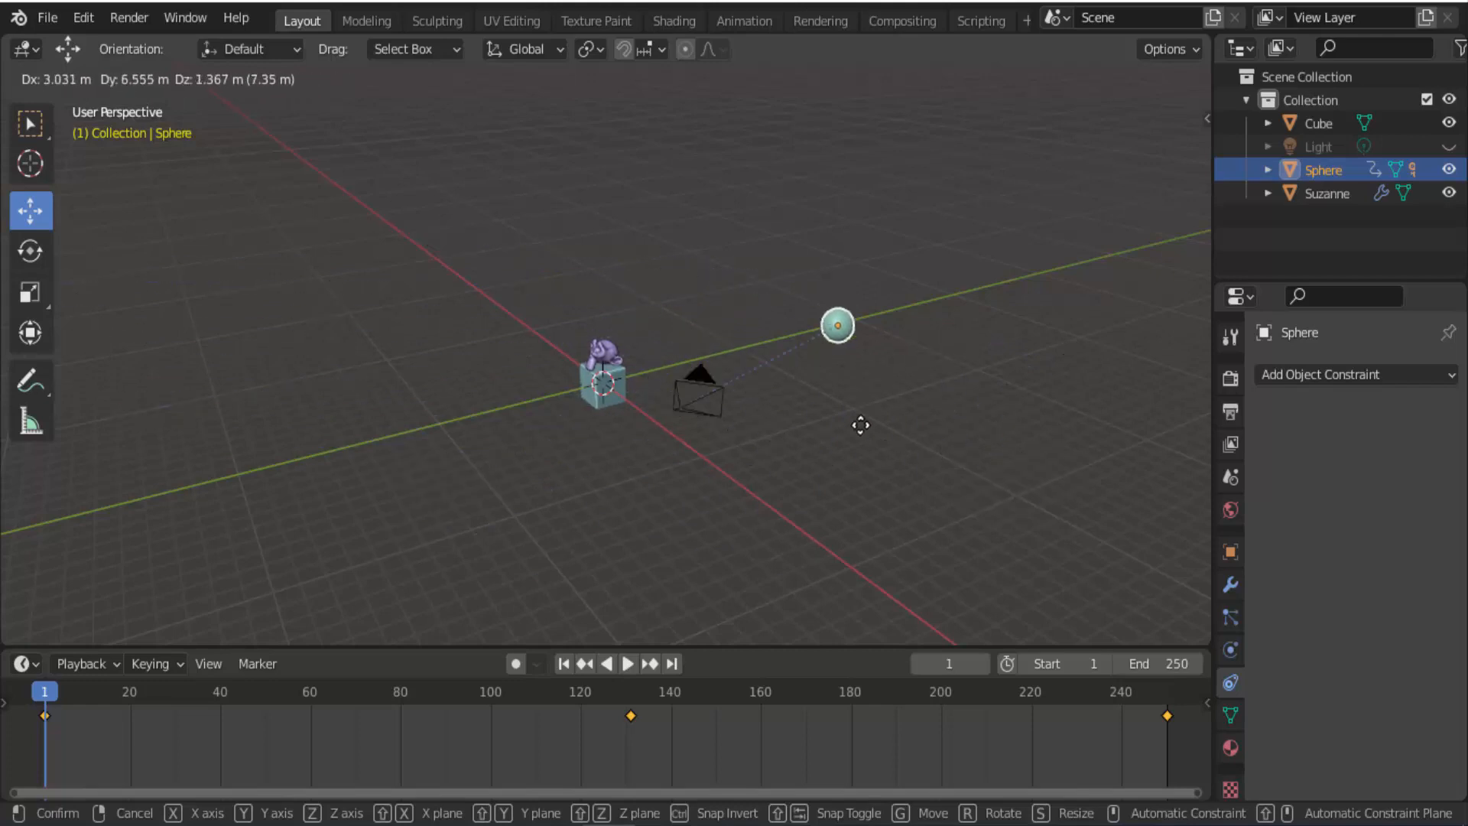
right_click(818, 416)
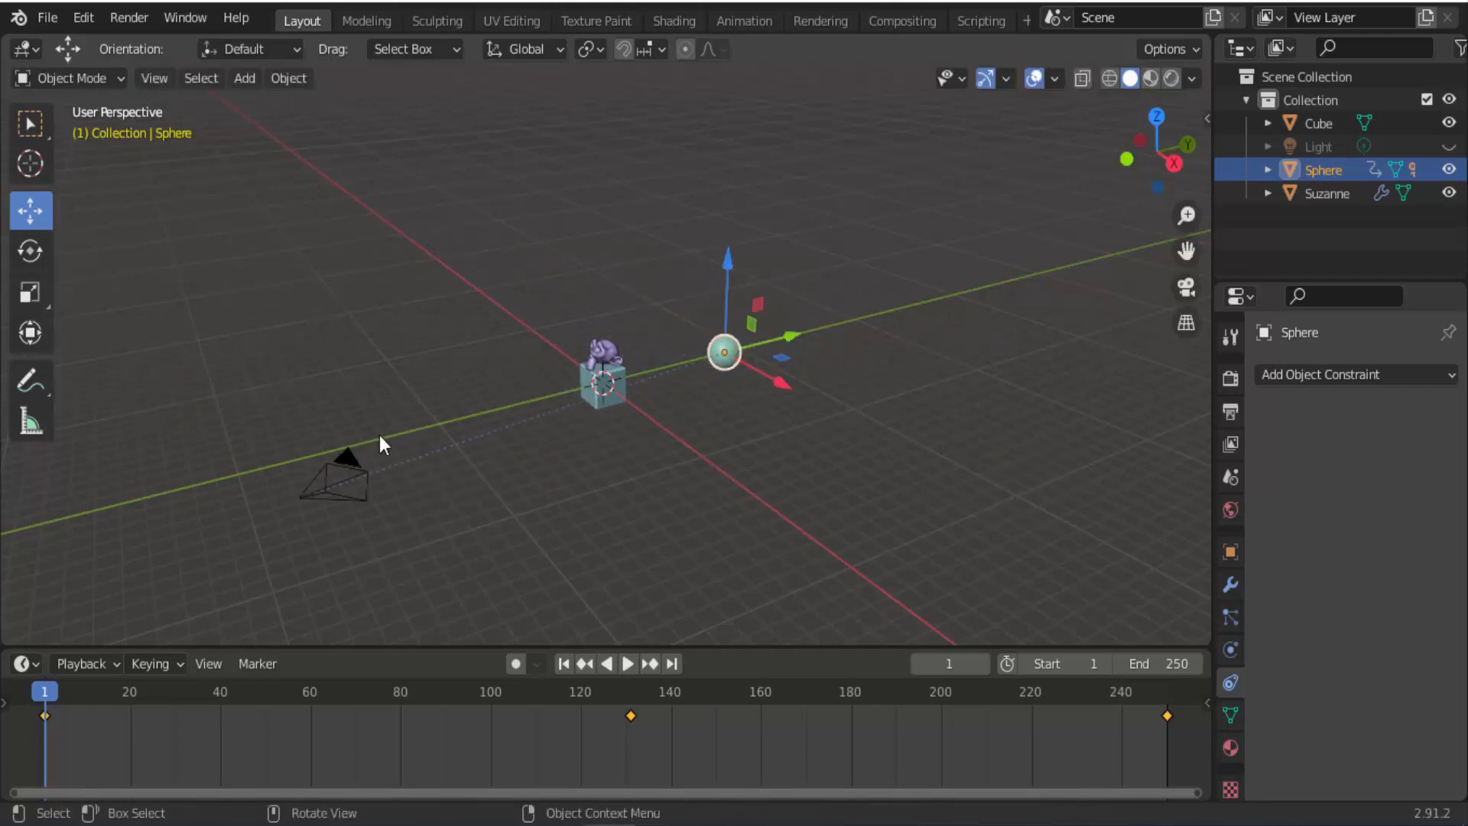
Move the camera alone back and forth along the X axis to test its independence from the sphere, and undo the move
click(351, 482)
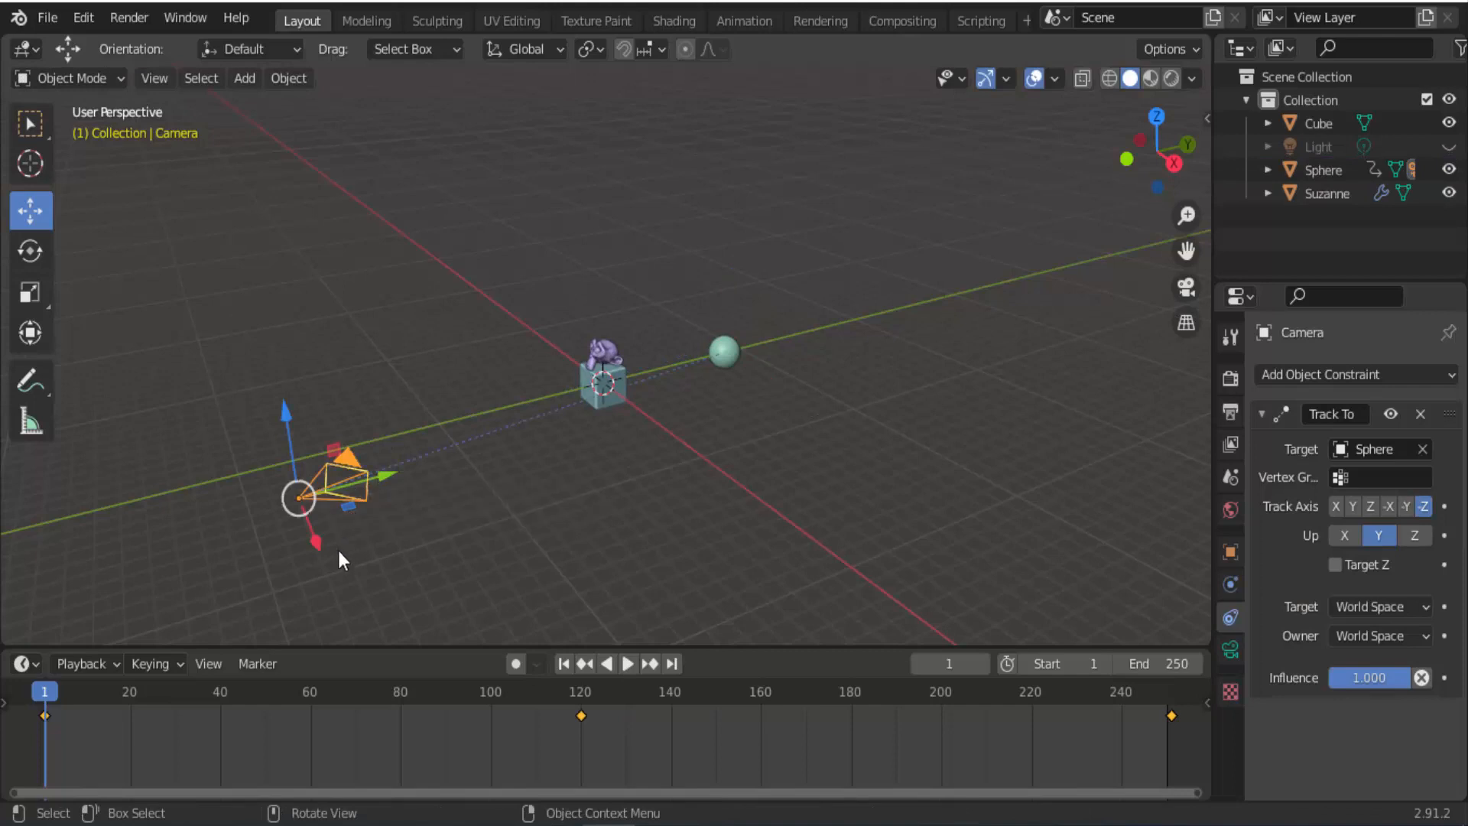
drag(316, 557, 371, 328)
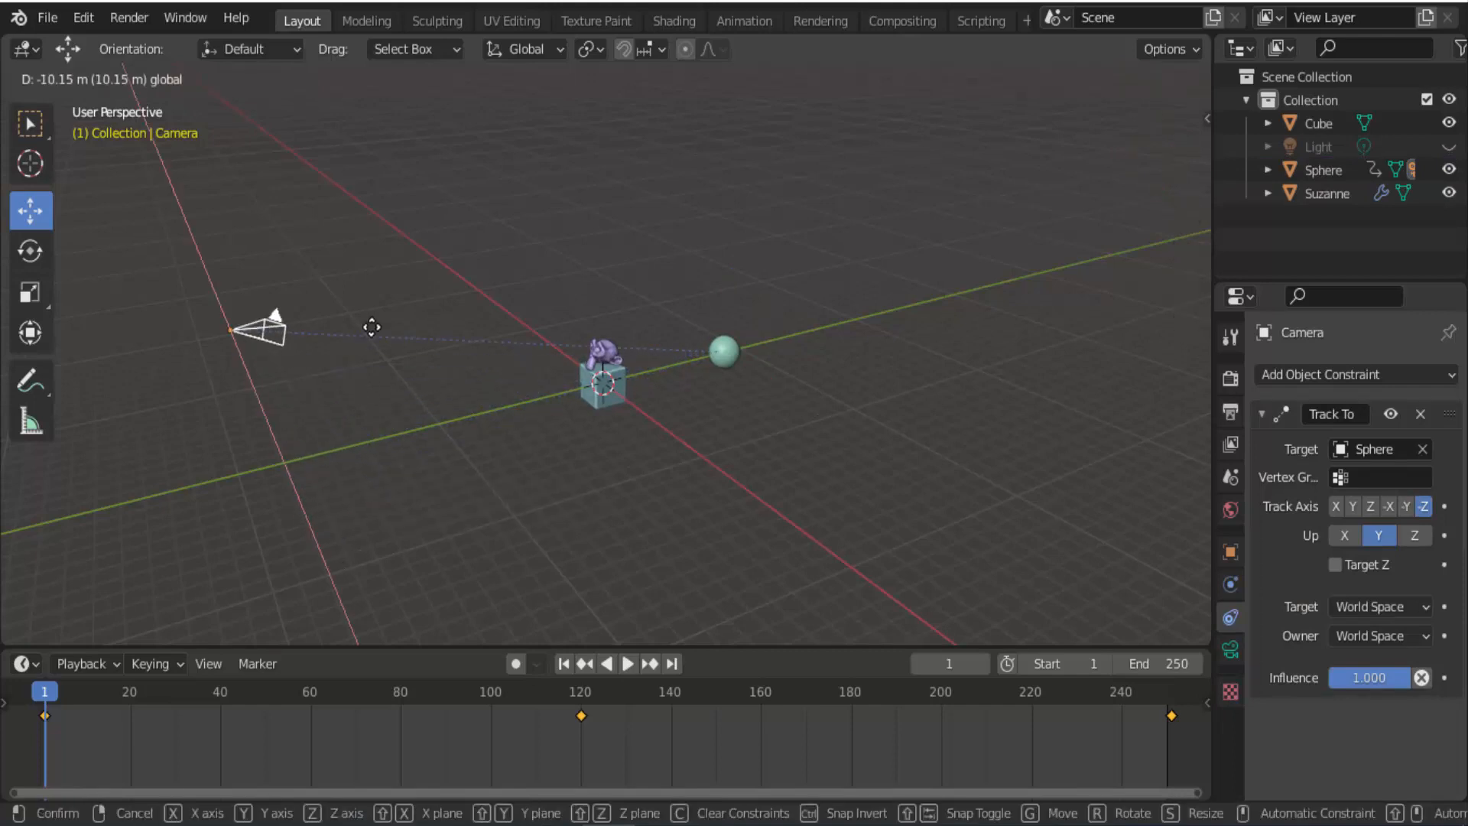
drag(541, 480, 574, 471)
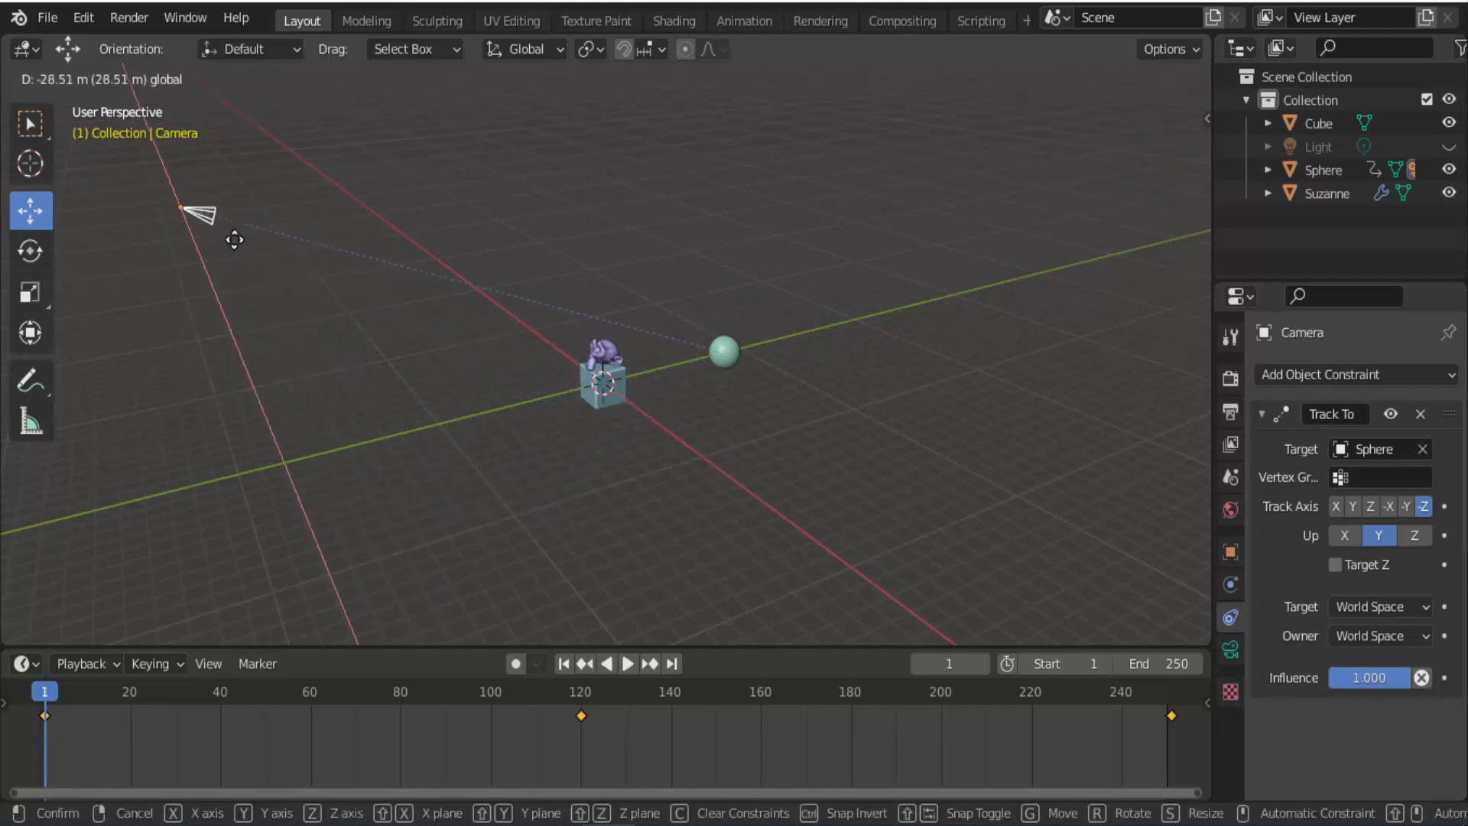
drag(235, 240, 296, 363)
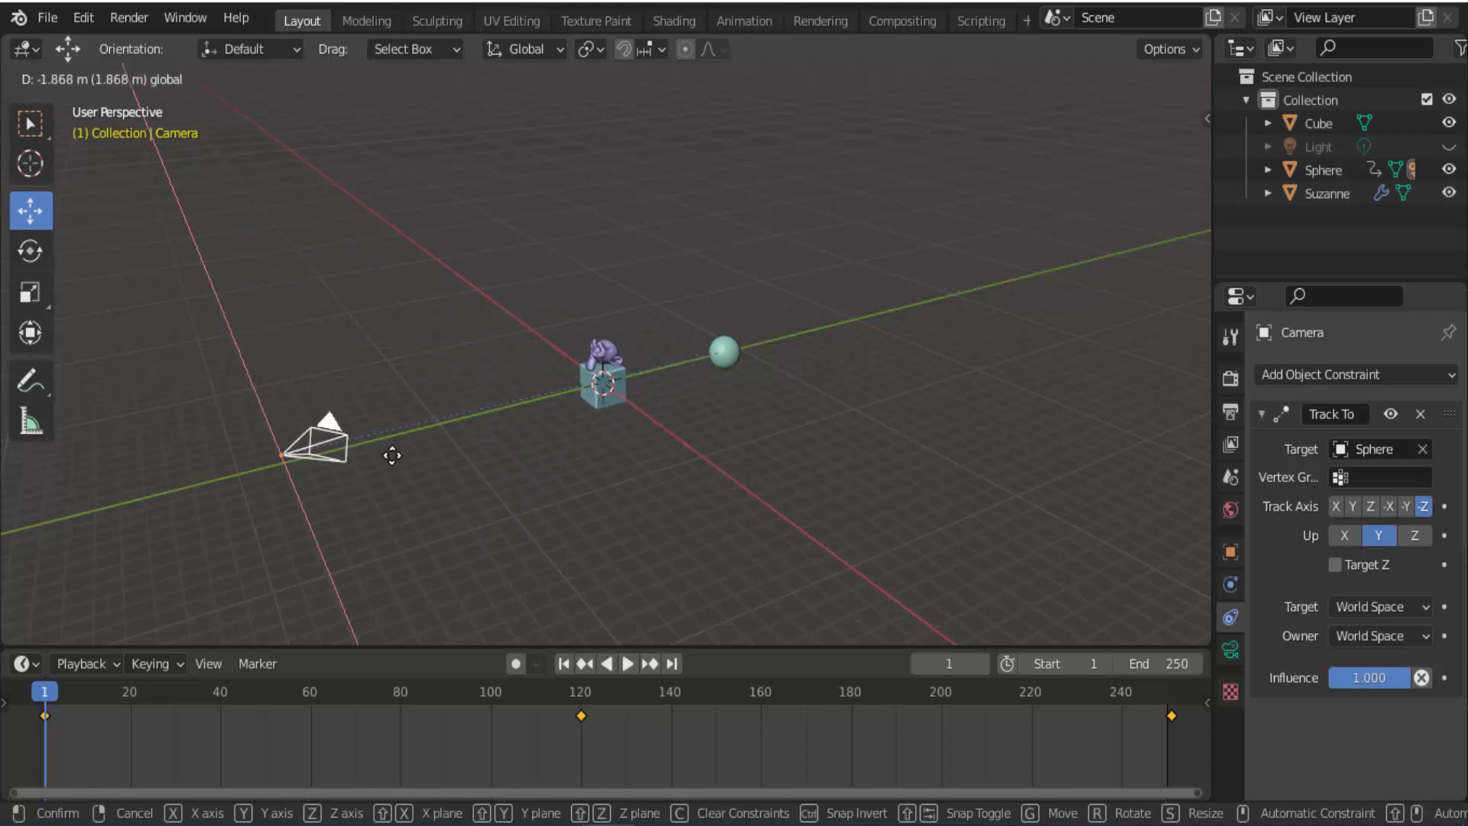
drag(369, 422, 370, 421)
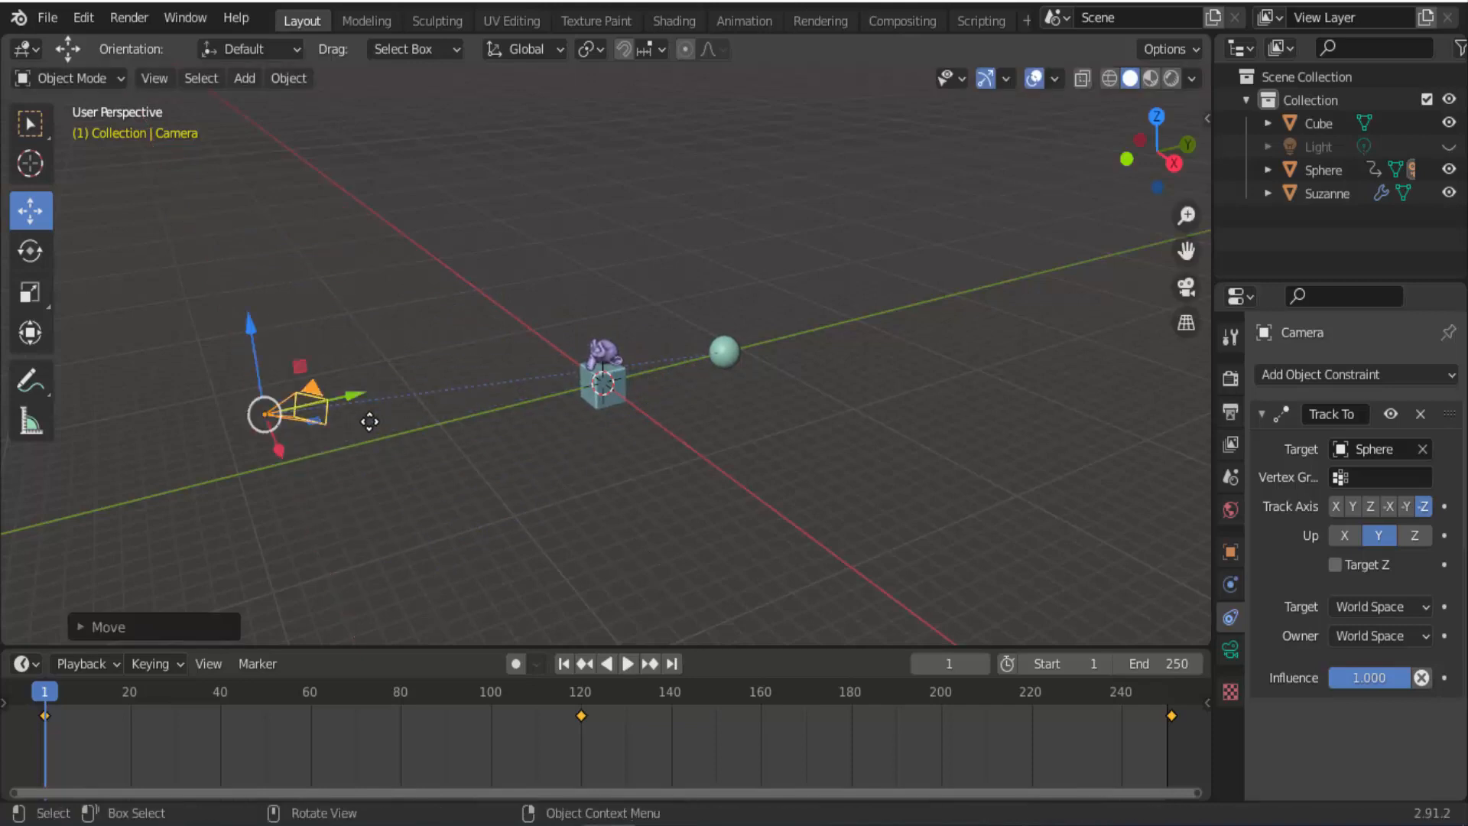
key(ctrl+z)
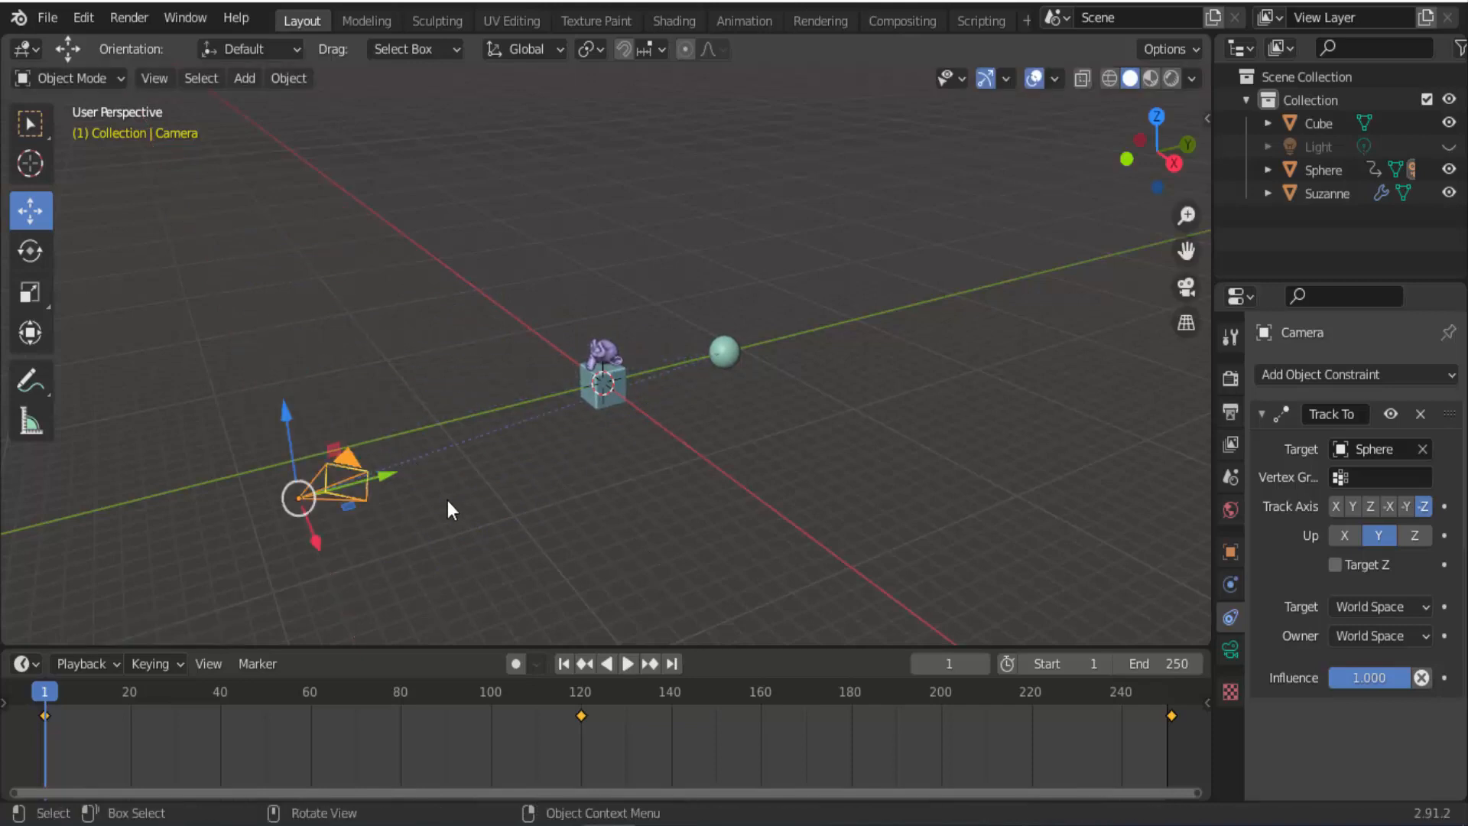
View the scene through the camera and play the animation with the parented camera
click(1187, 288)
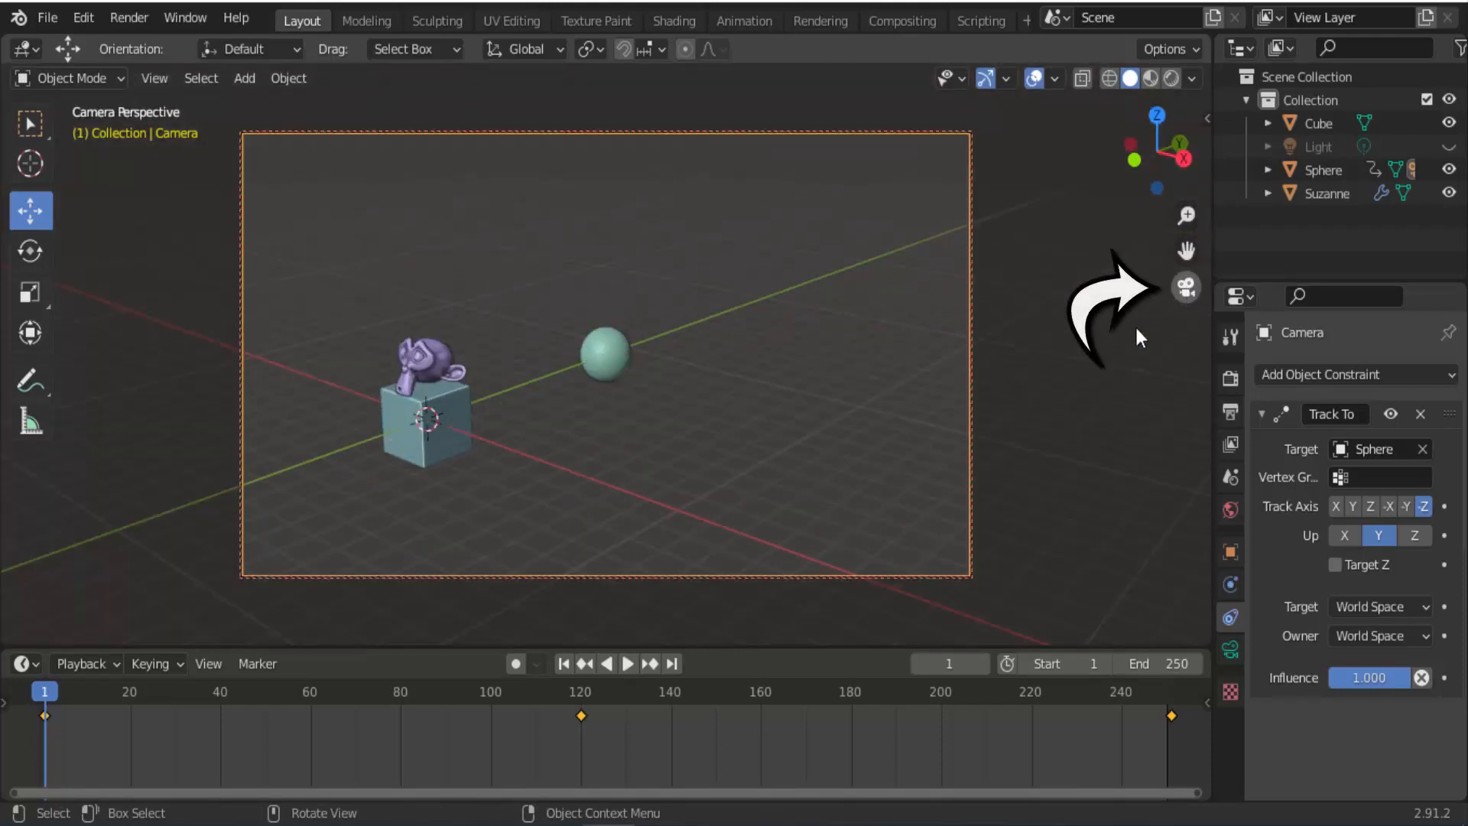
click(624, 664)
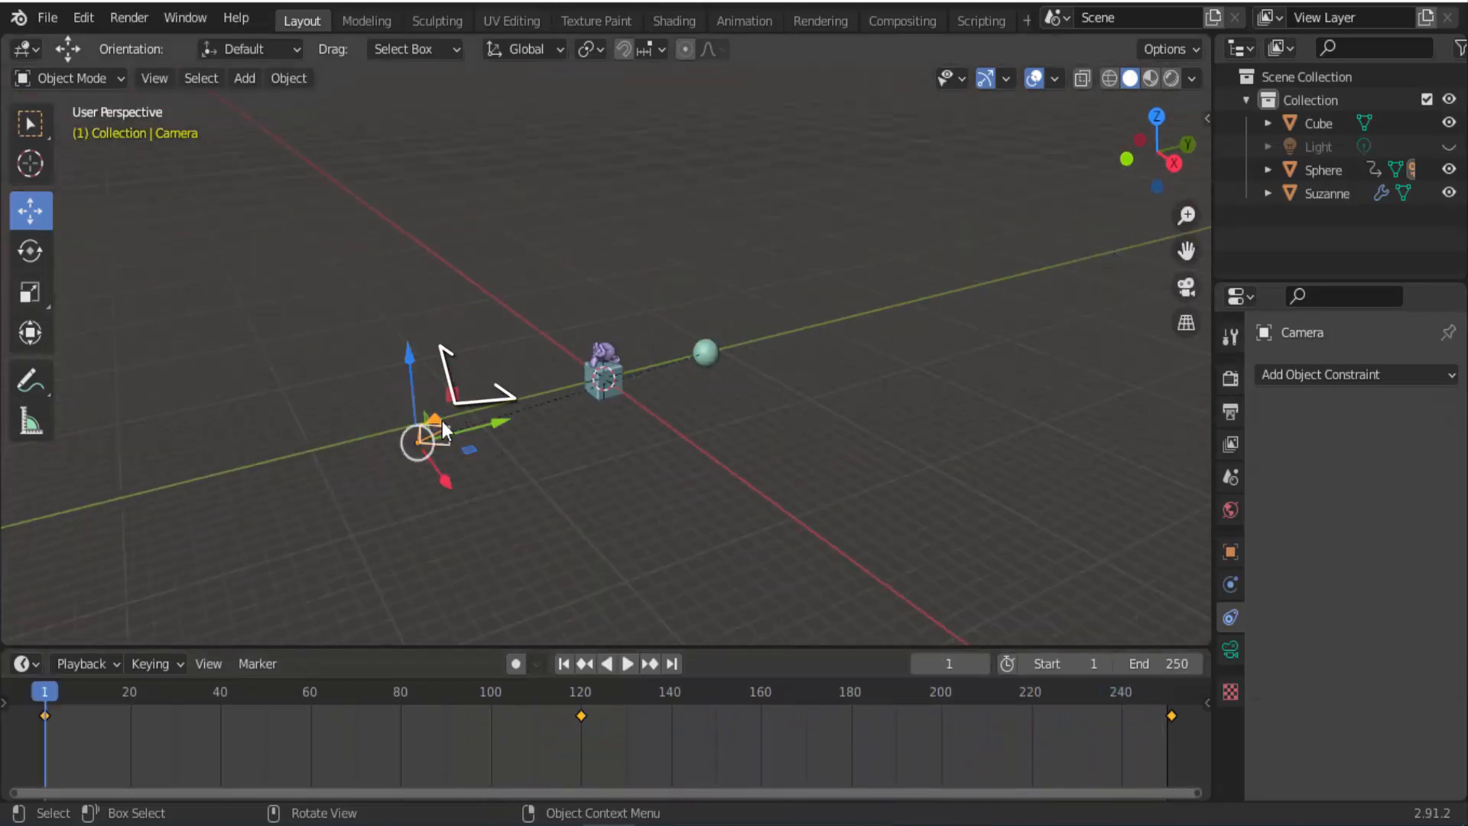
Clear the parent relationship of the camera and the sphere with the Clear Parent option
shift+click(708, 354)
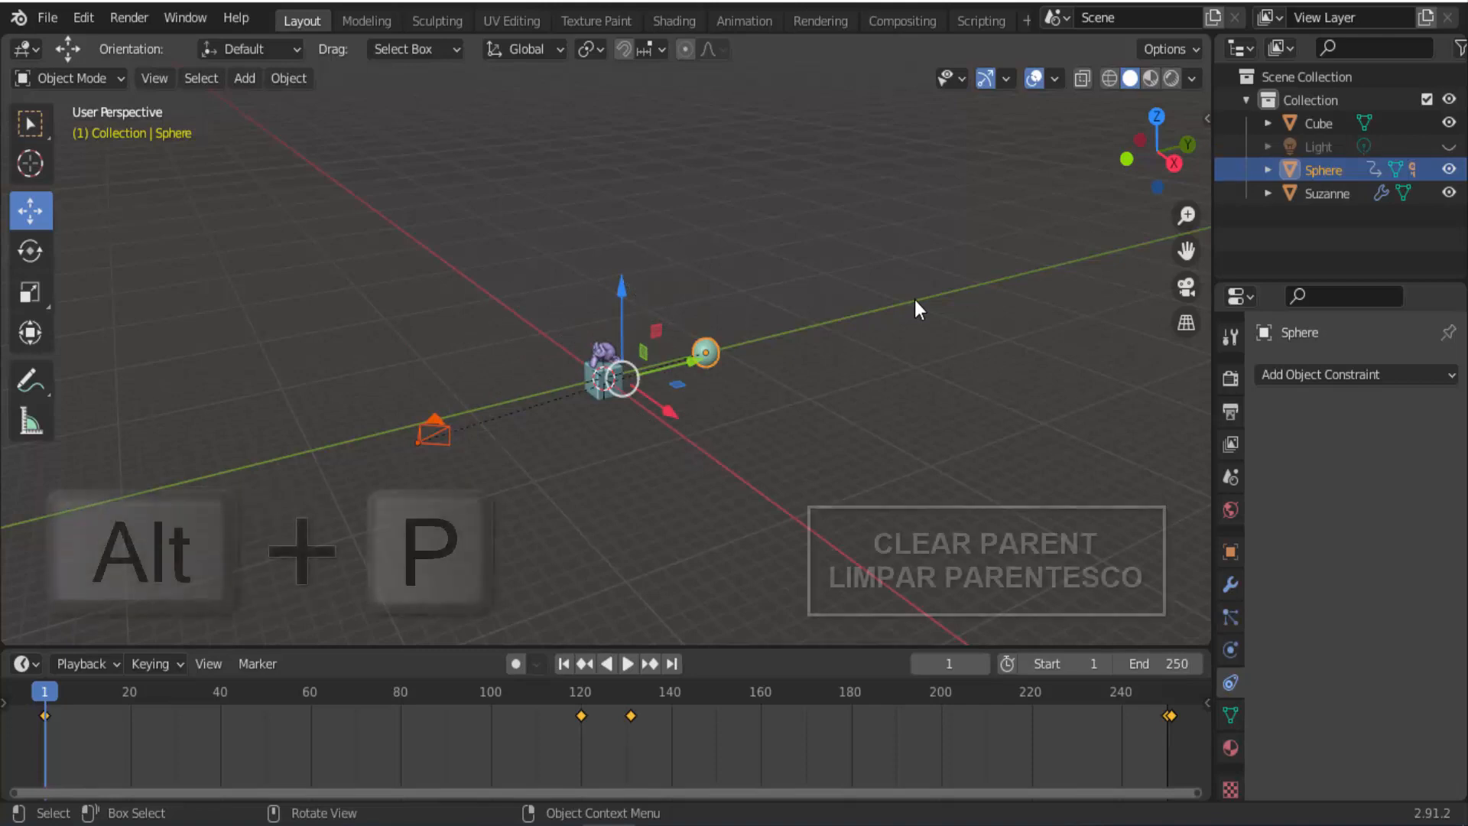
key(alt+p)
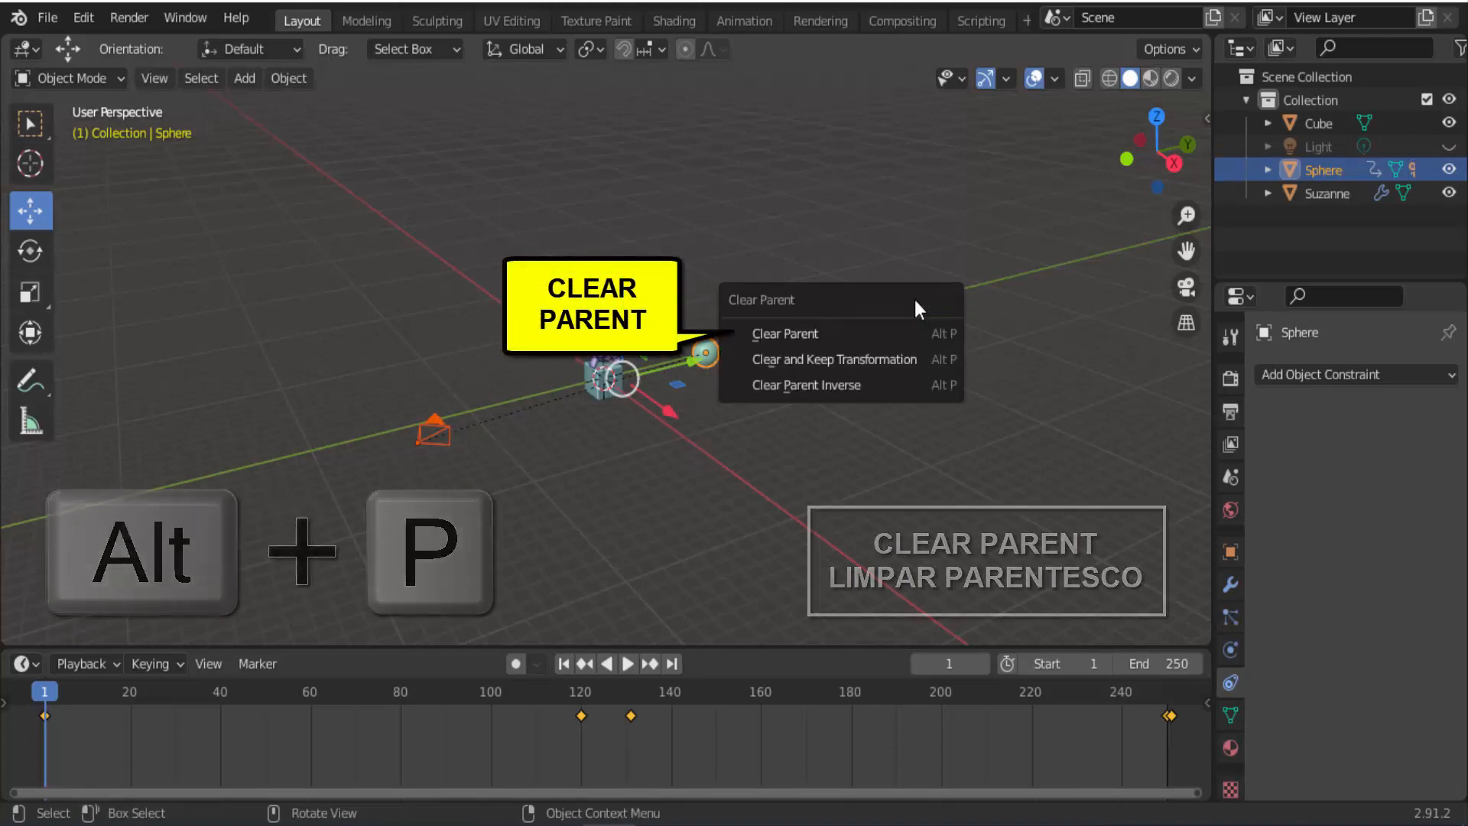
click(841, 333)
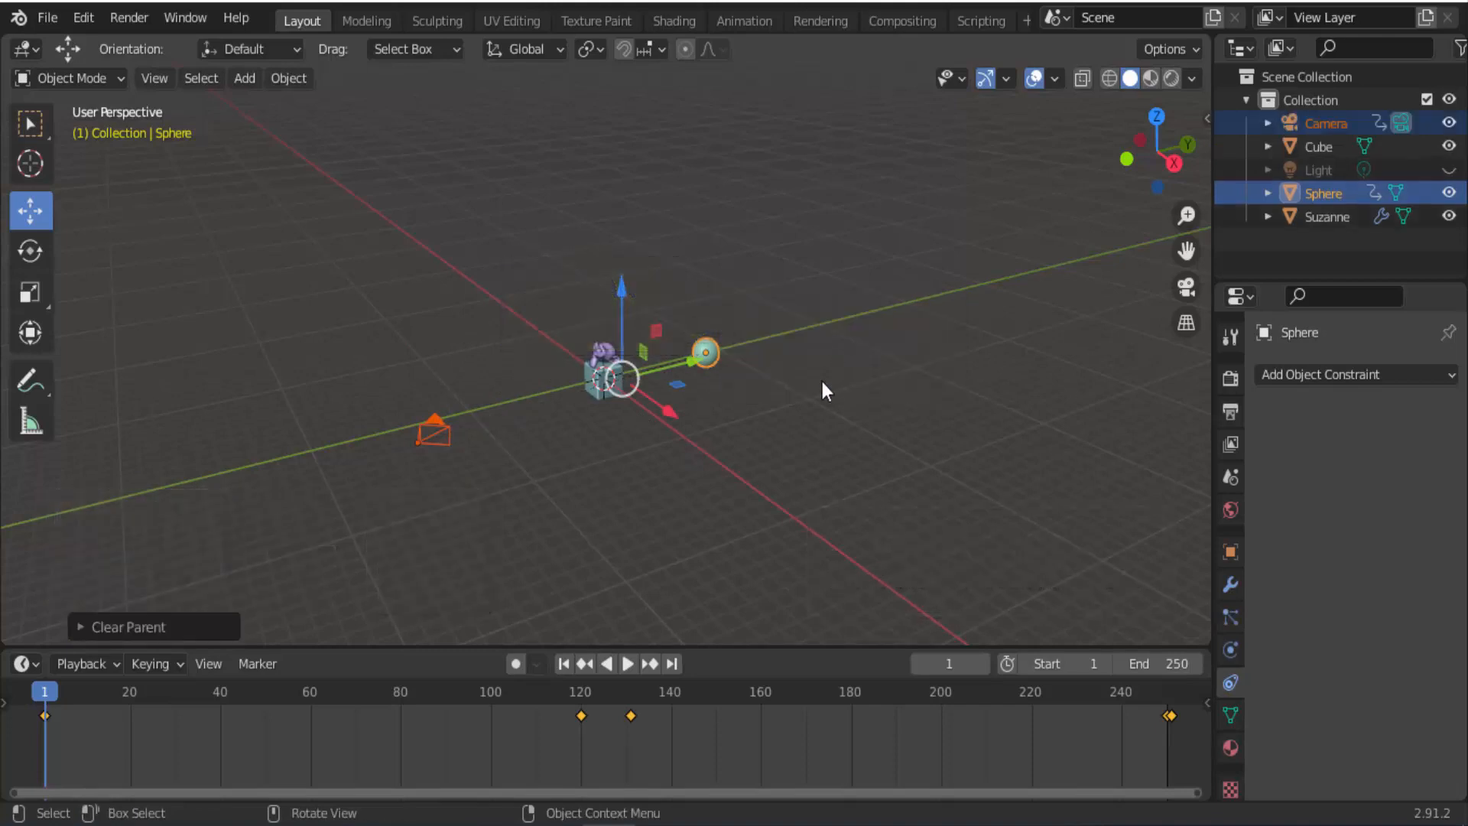
Delete all keyframes of the camera and the sphere from the timeline
scroll(820, 423, up, 3)
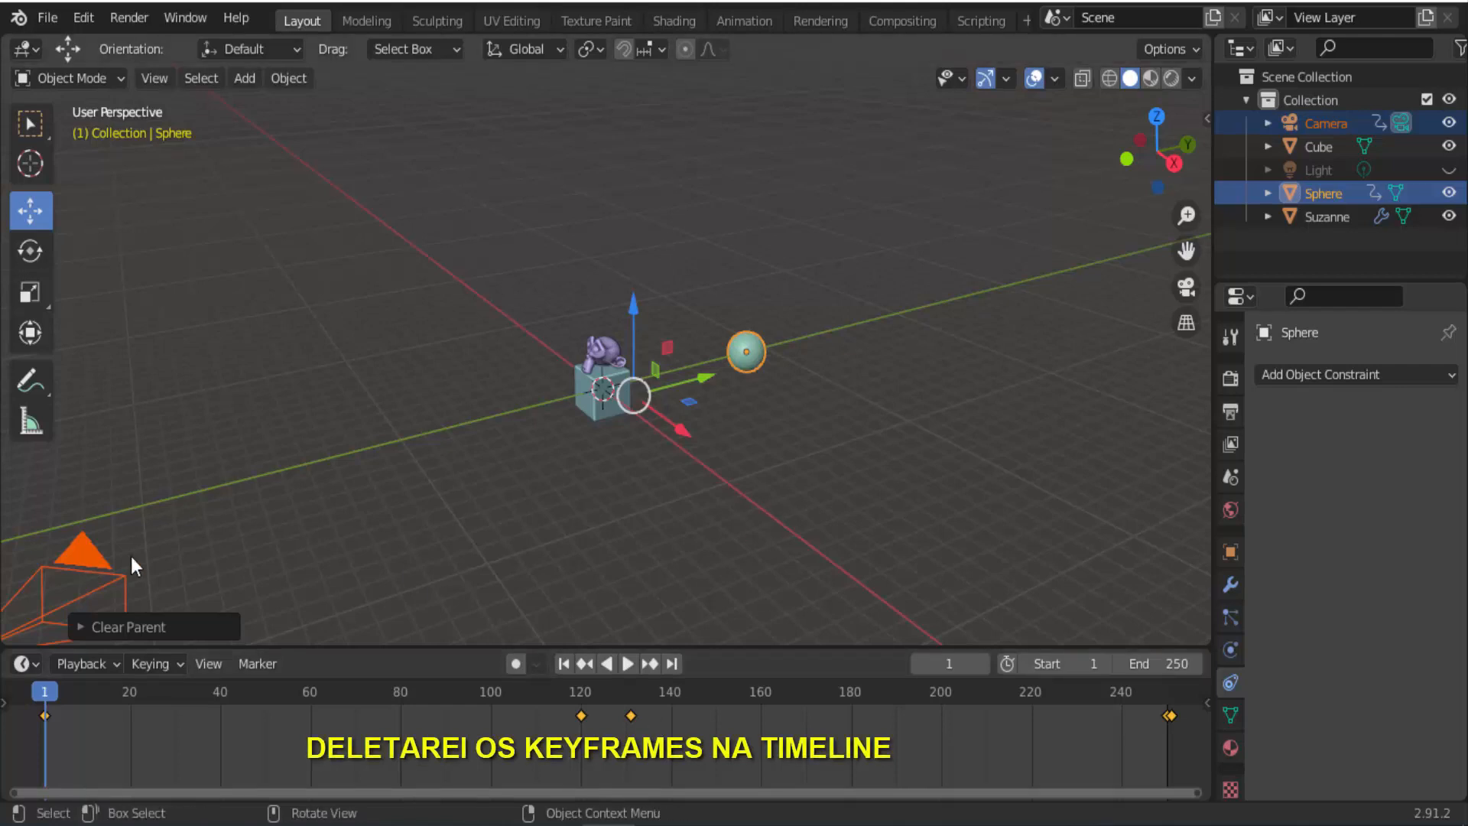
scroll(241, 534, down, 3)
scroll(480, 468, up, 2)
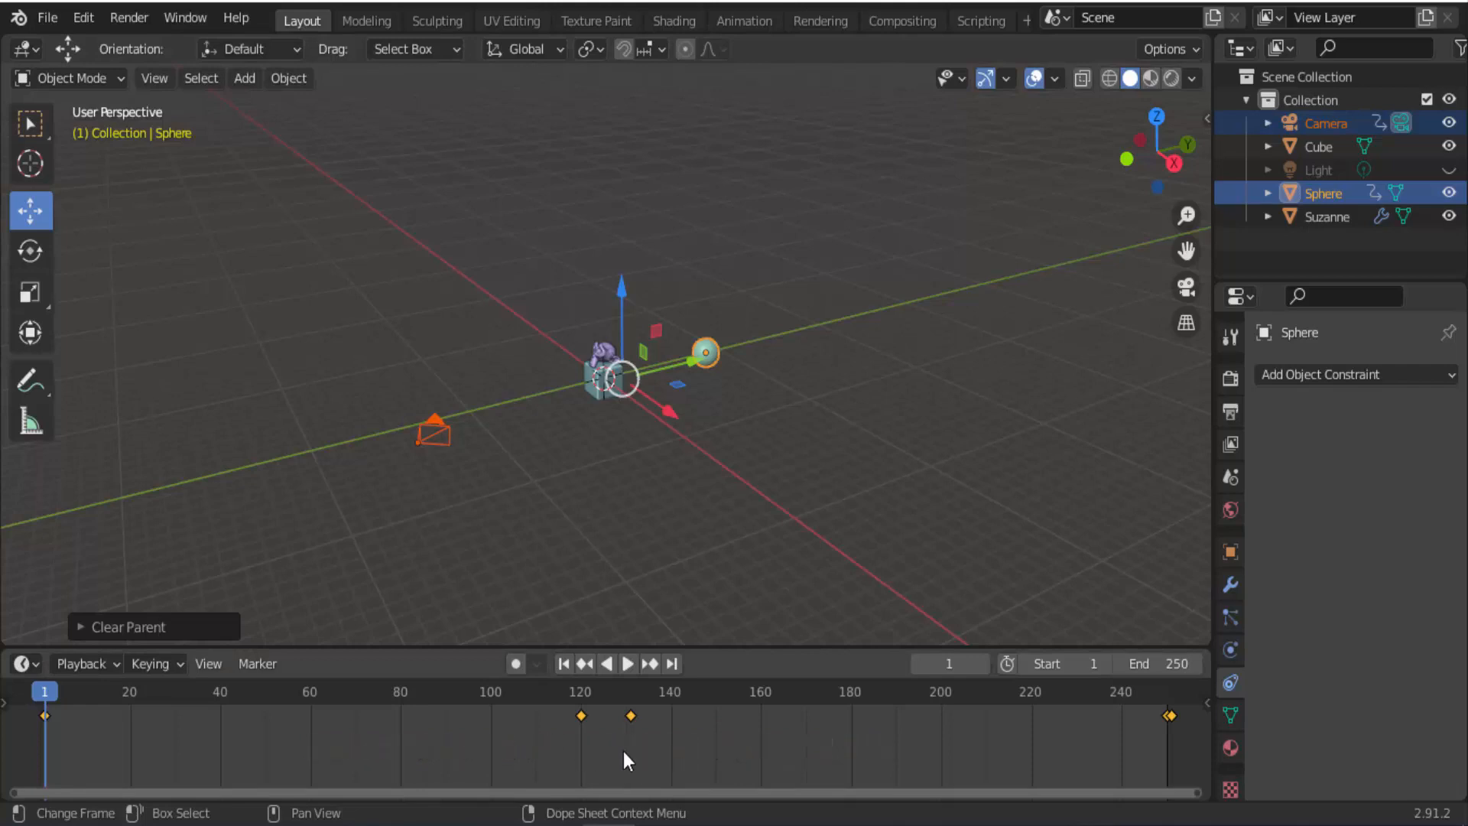
key(x)
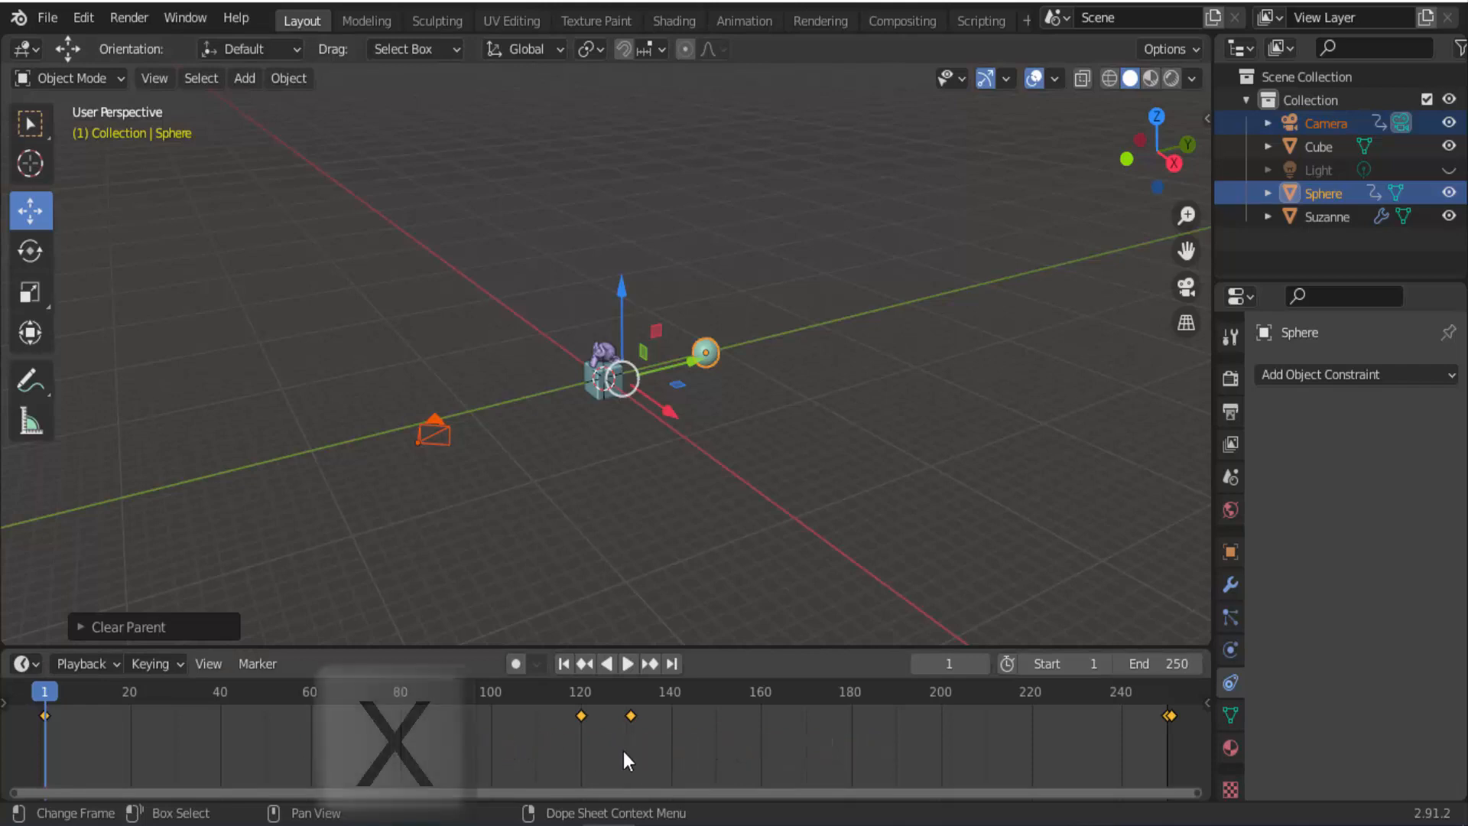
click(668, 737)
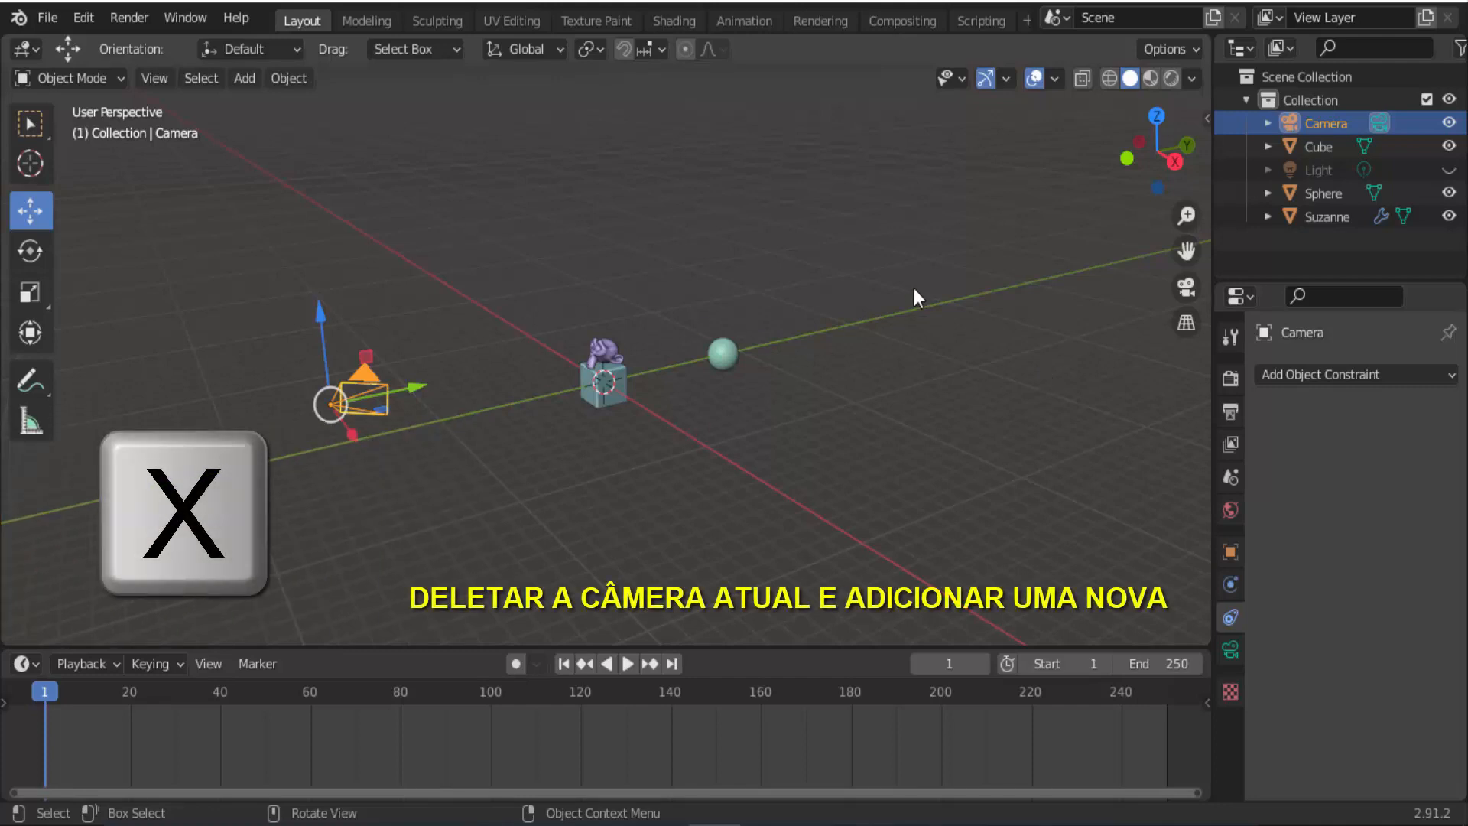
Replace the current camera by deleting it and adding a new camera to the scene
key(x)
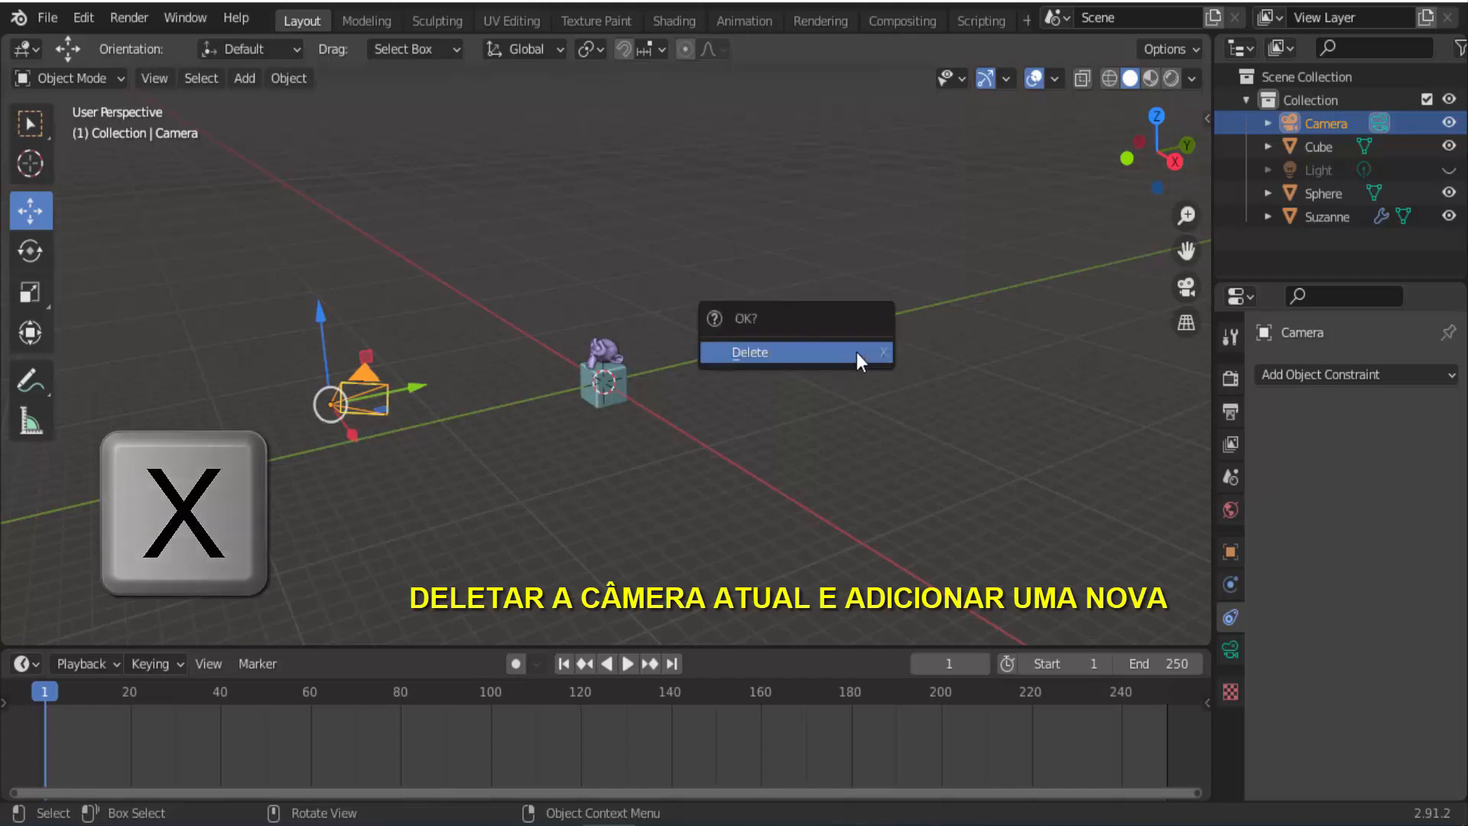
click(858, 353)
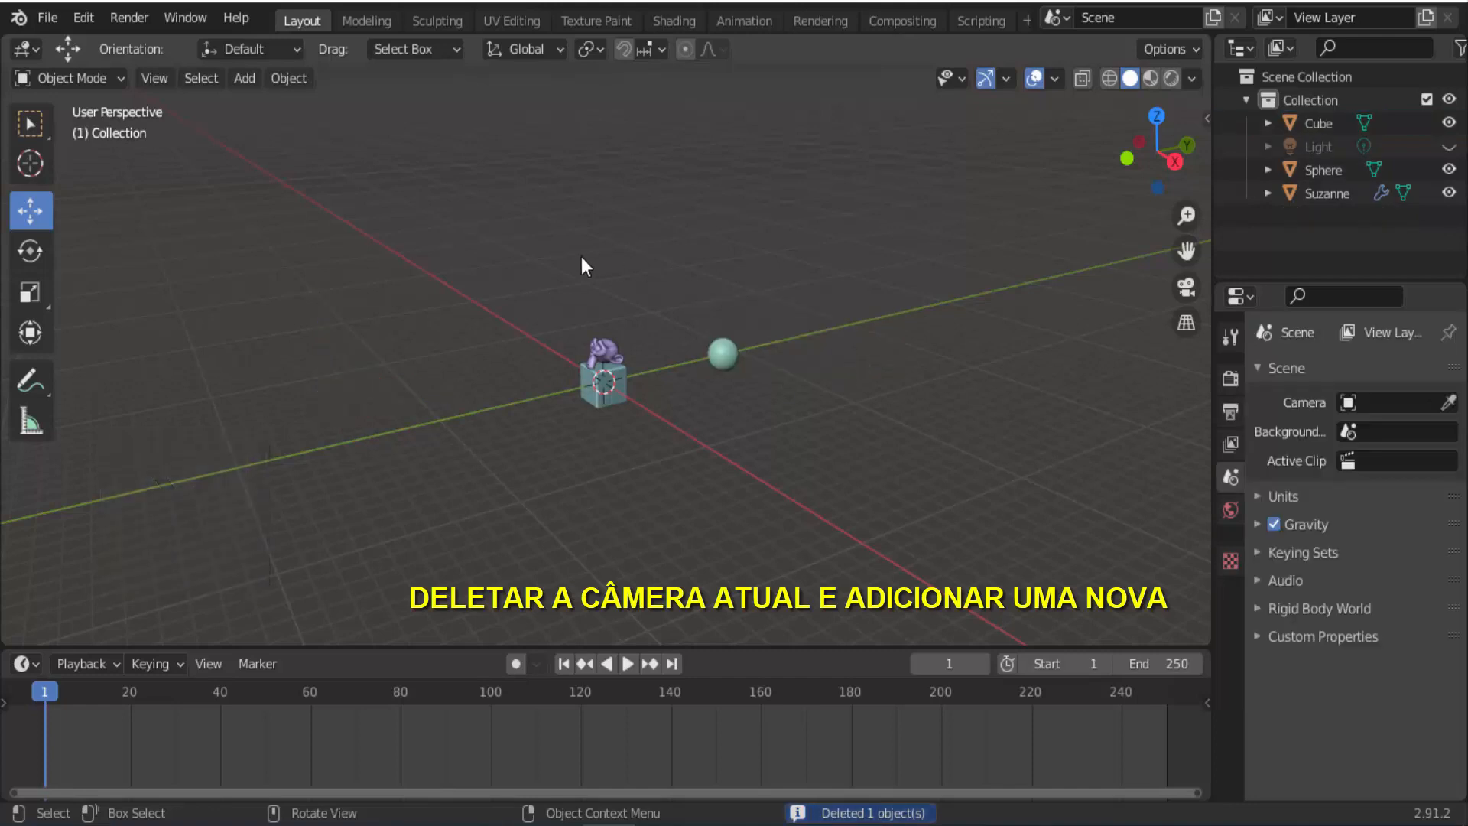
click(250, 81)
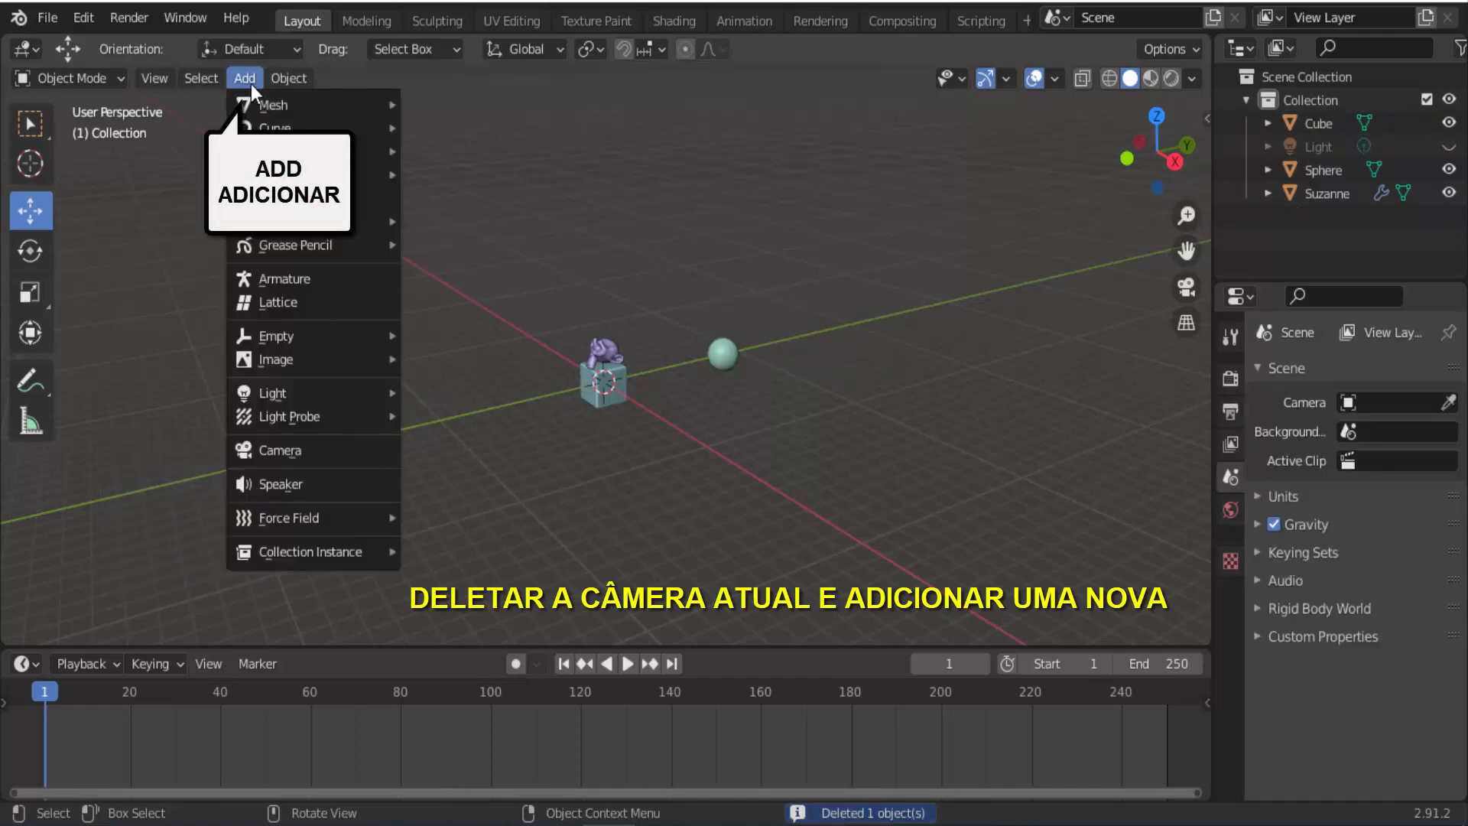
click(282, 448)
scroll(768, 439, up, 5)
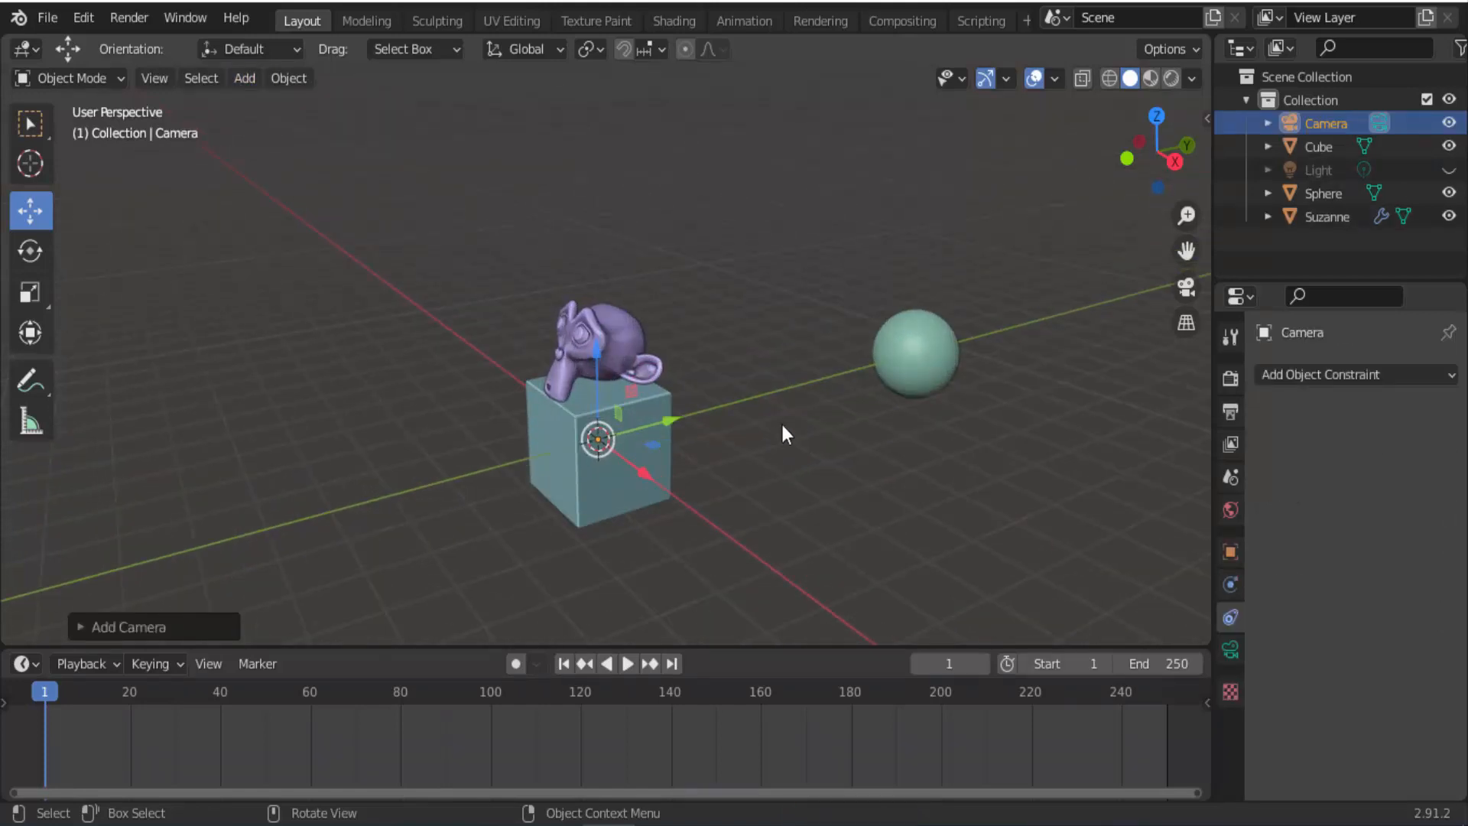
Show the scene in wireframe shading and set the new camera's X, Y and Z rotation to 0°
click(1109, 80)
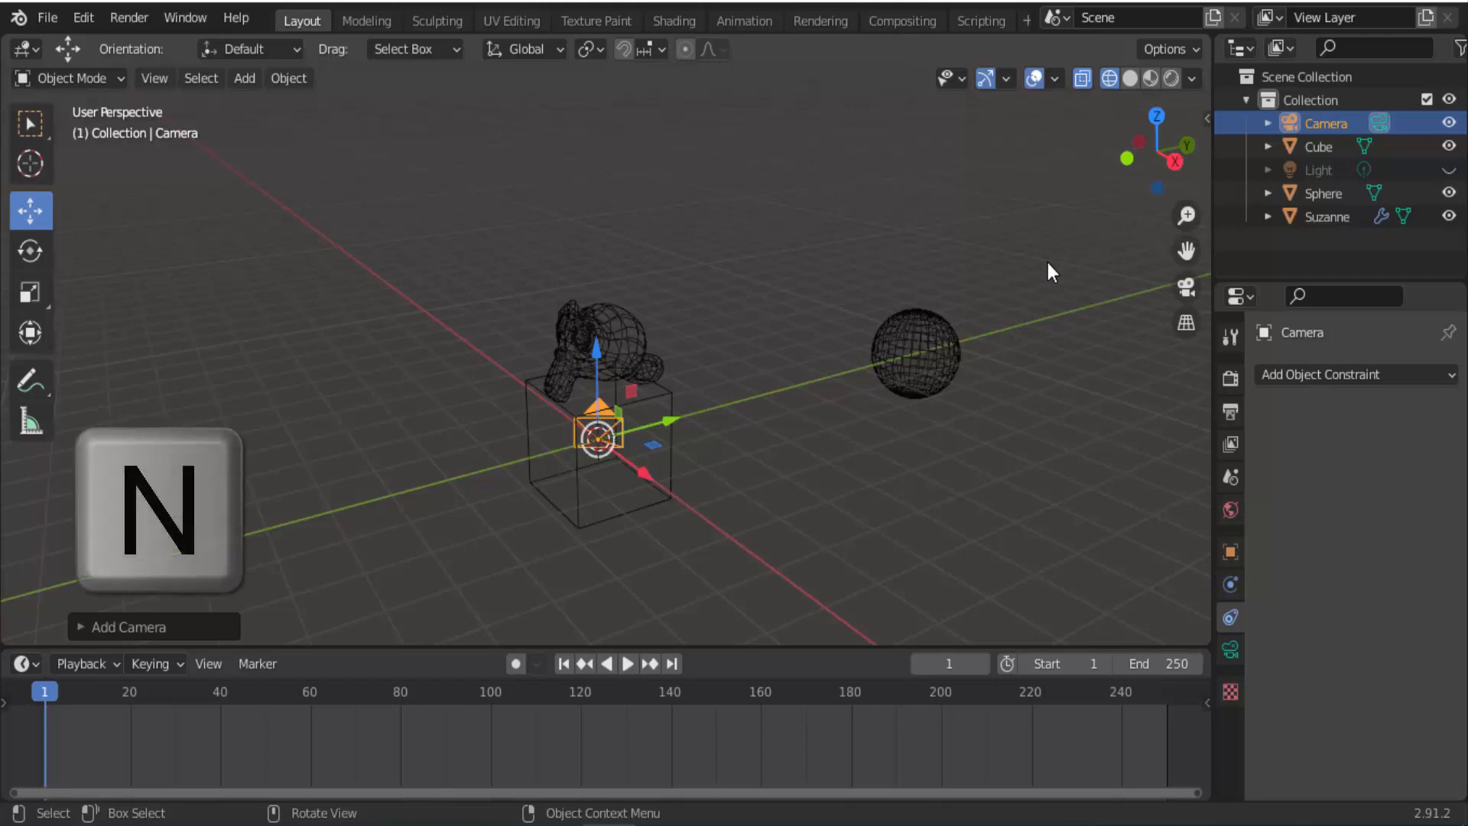
key(n)
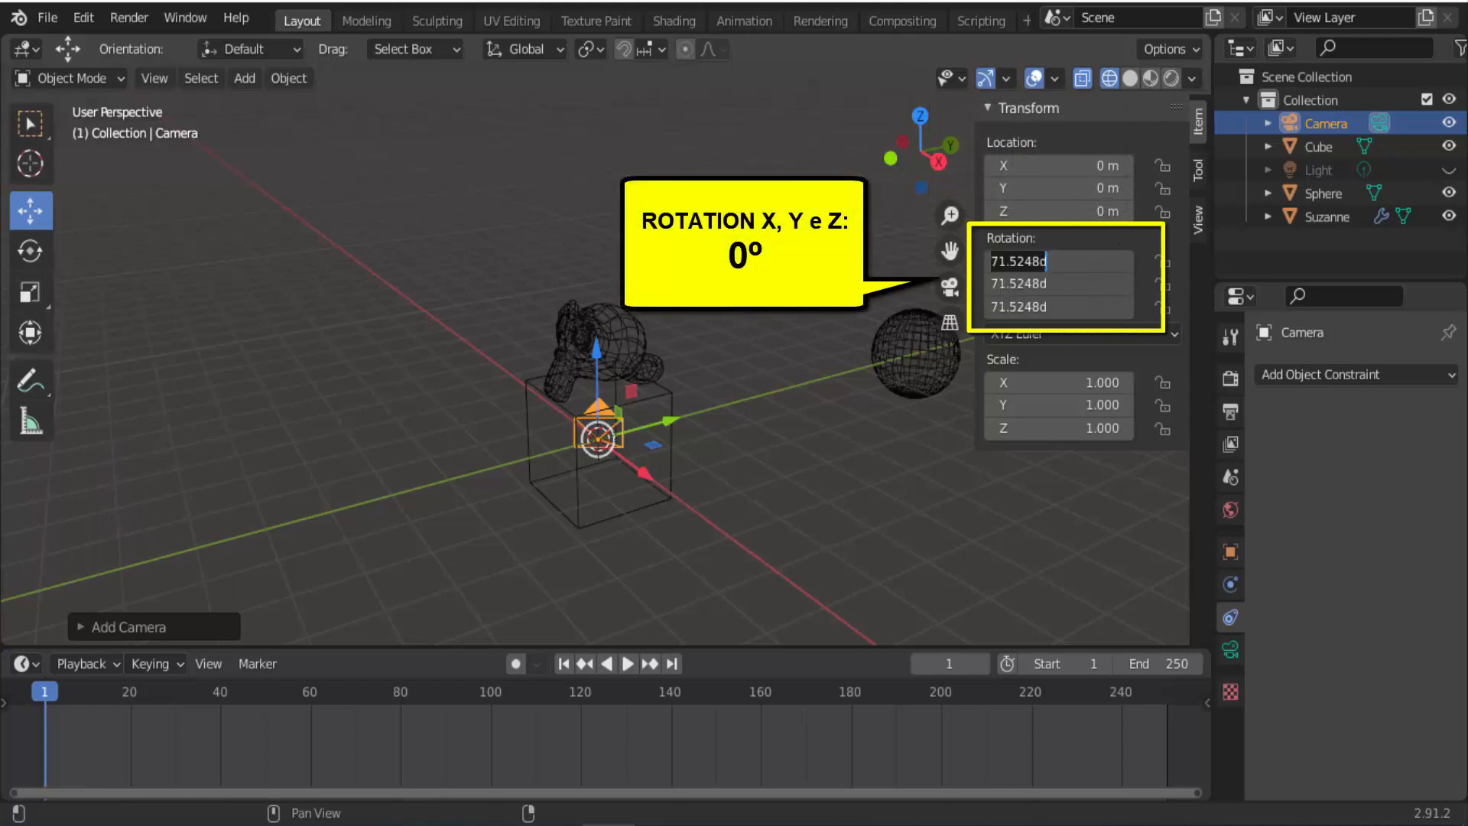
text(0)
key(Return)
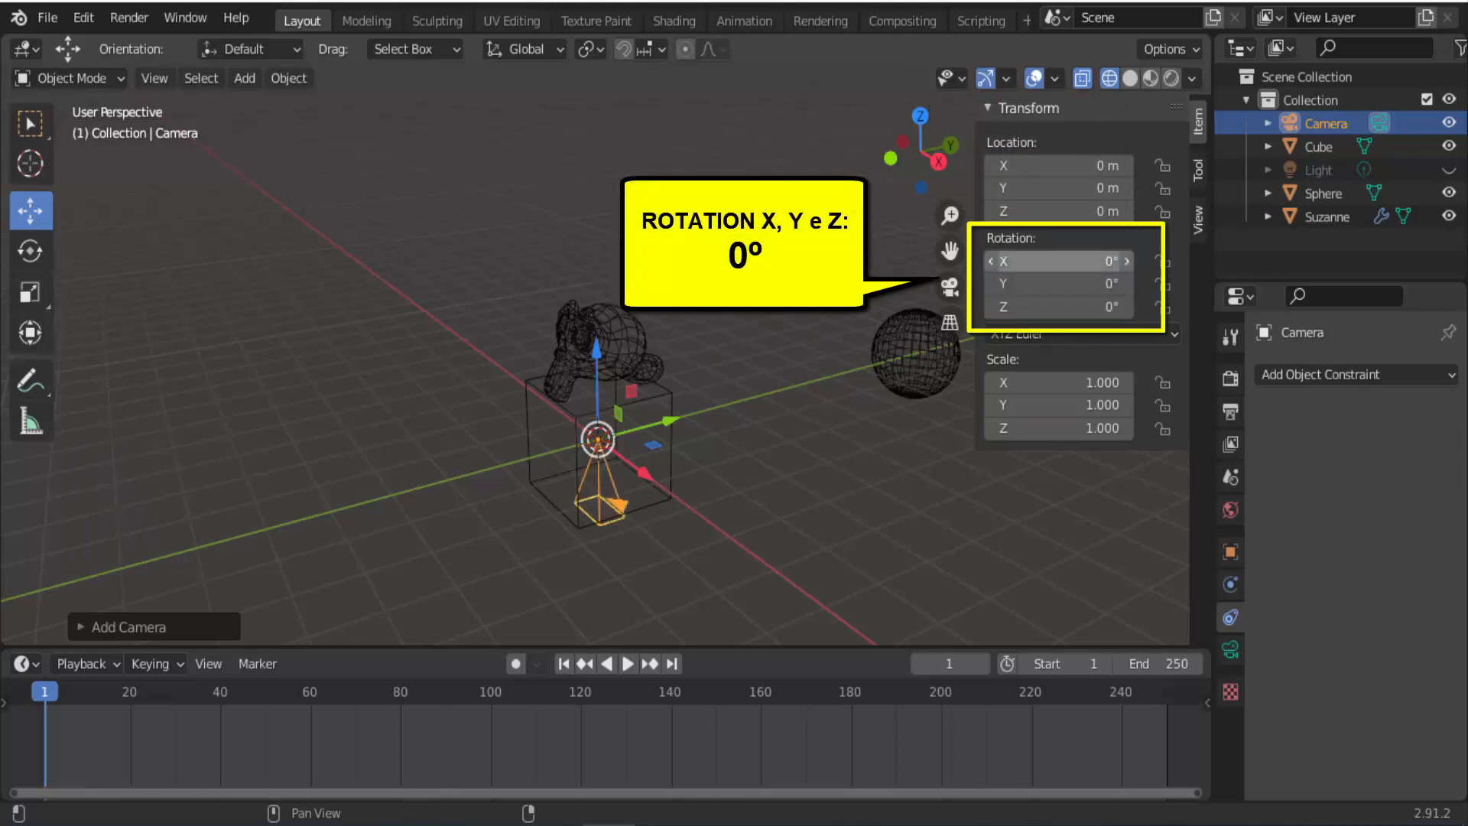
scroll(754, 411, down, 2)
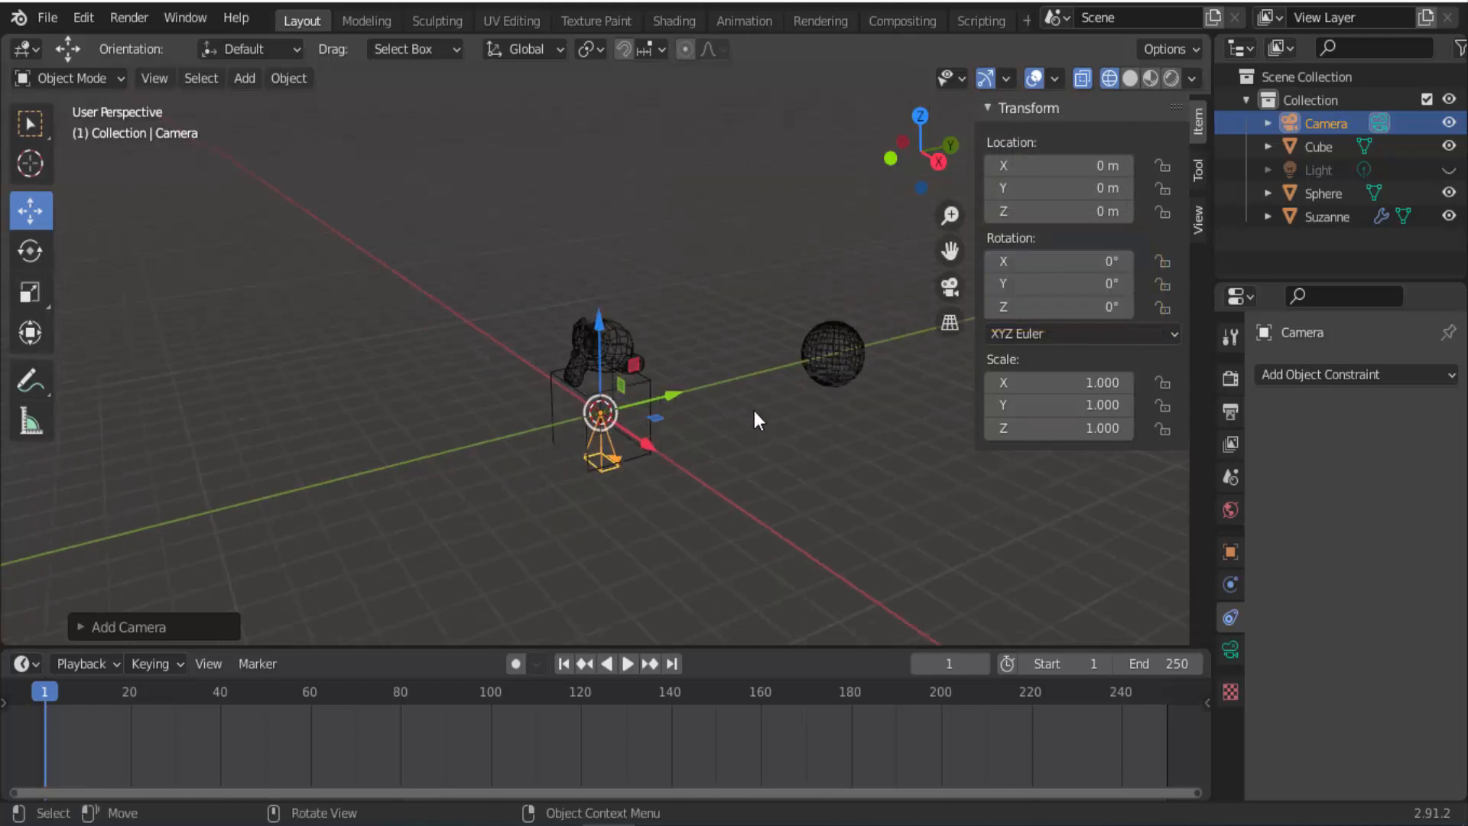
scroll(754, 410, up, 2)
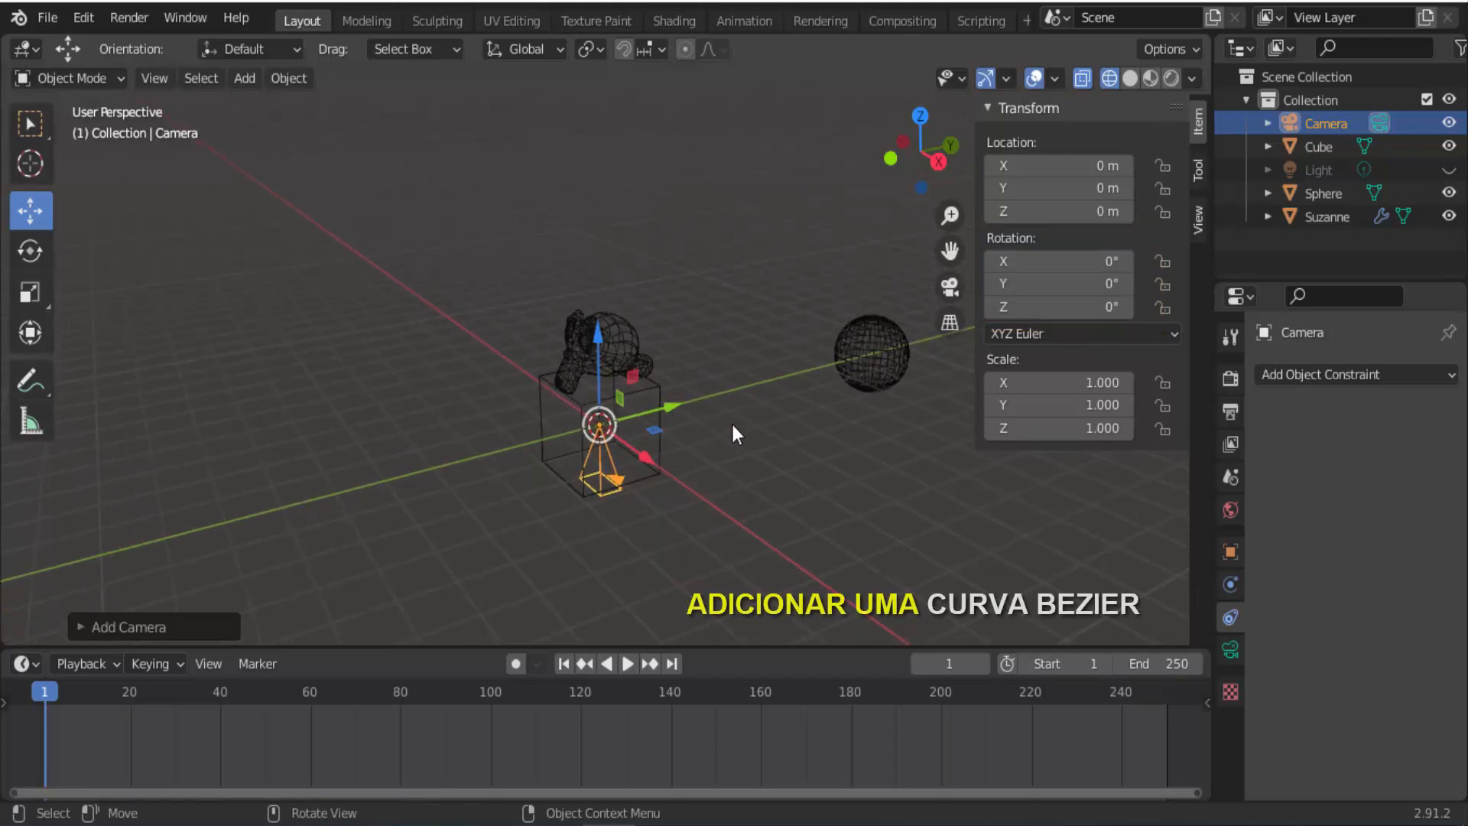
key(n)
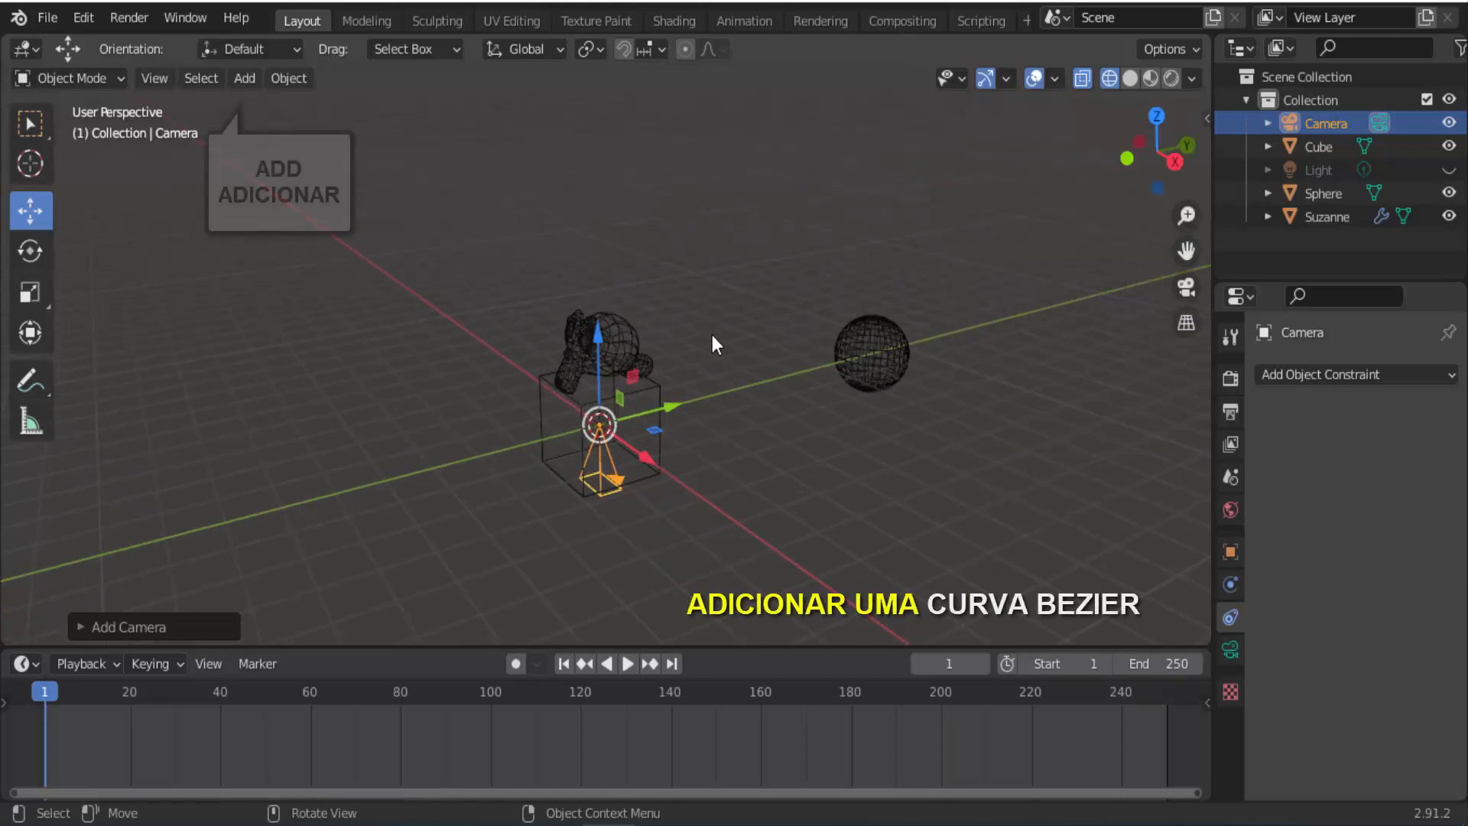
Add a Bezier curve at the origin and scale it up until it extends well beyond the cube
click(251, 84)
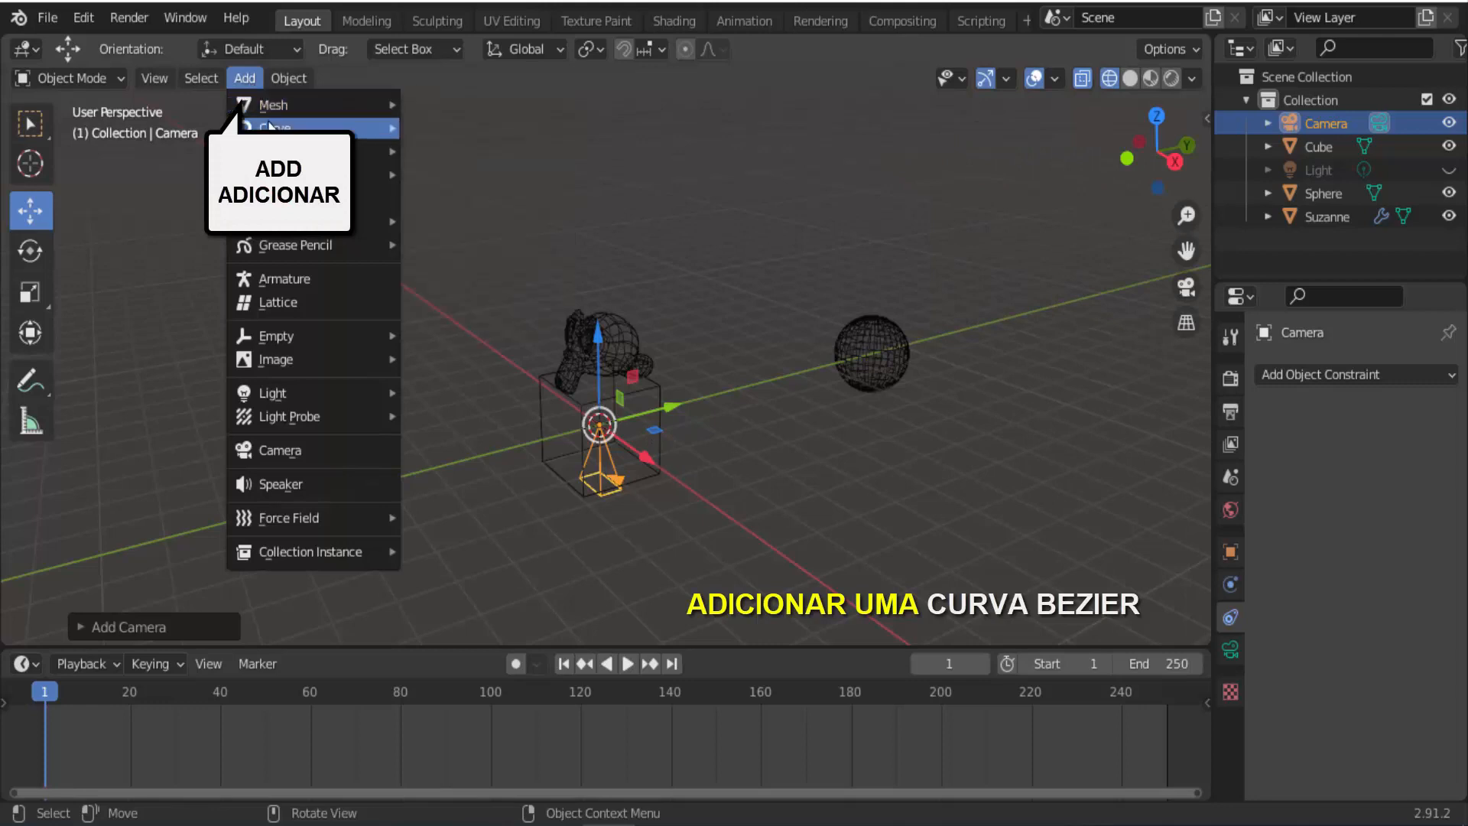
mouse_move(268, 124)
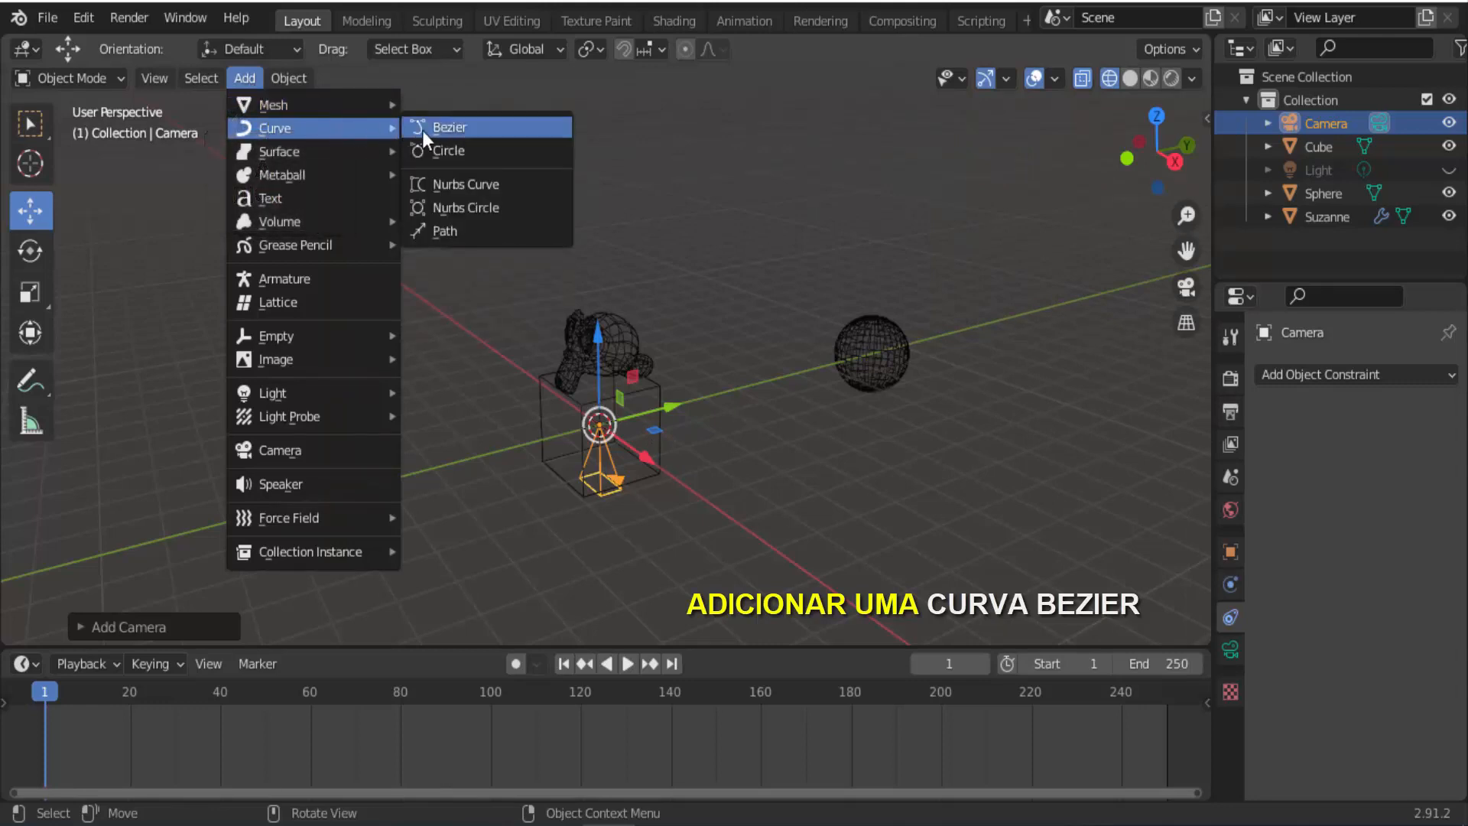
click(468, 130)
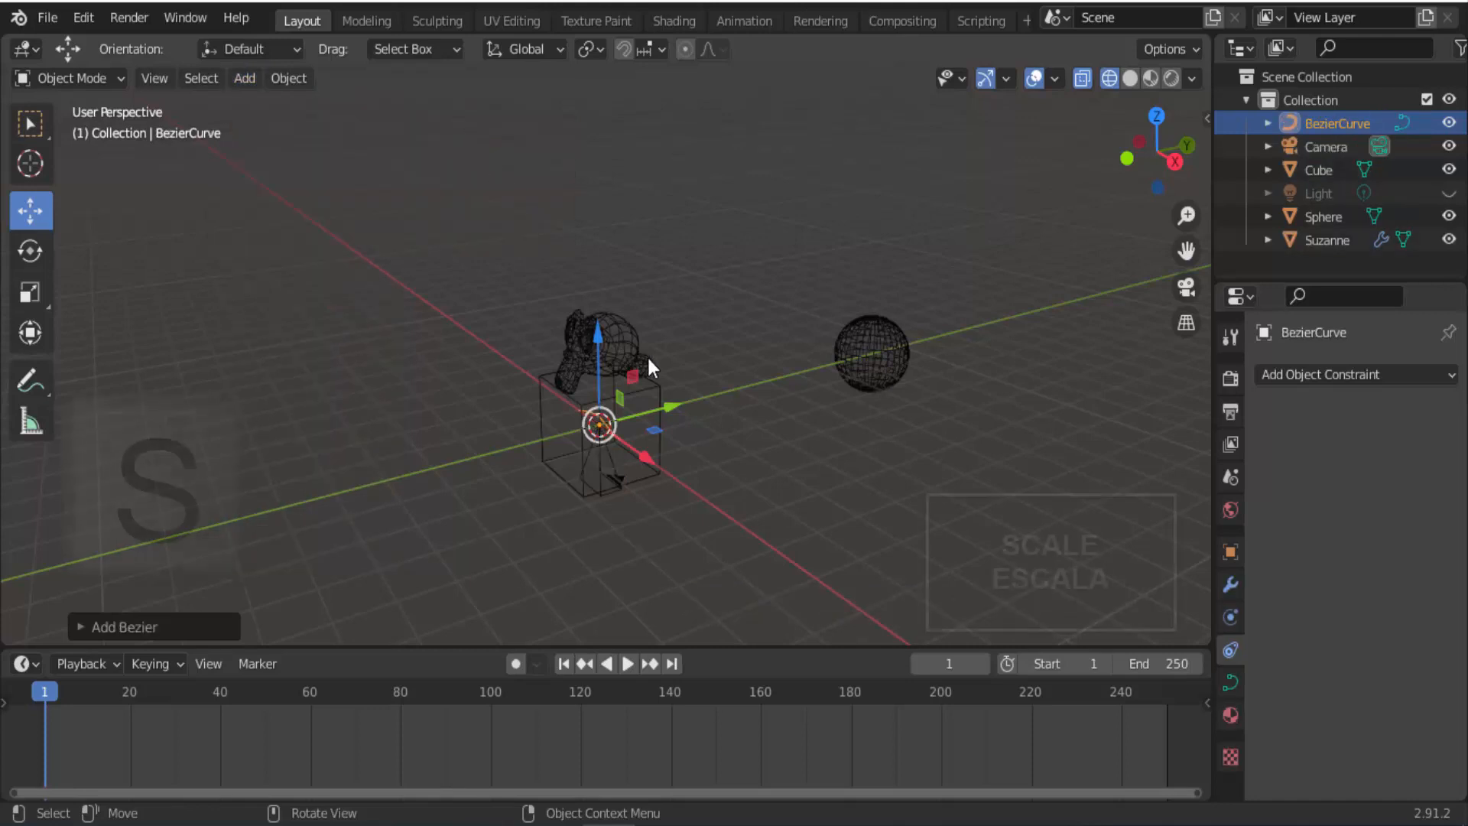
key(s)
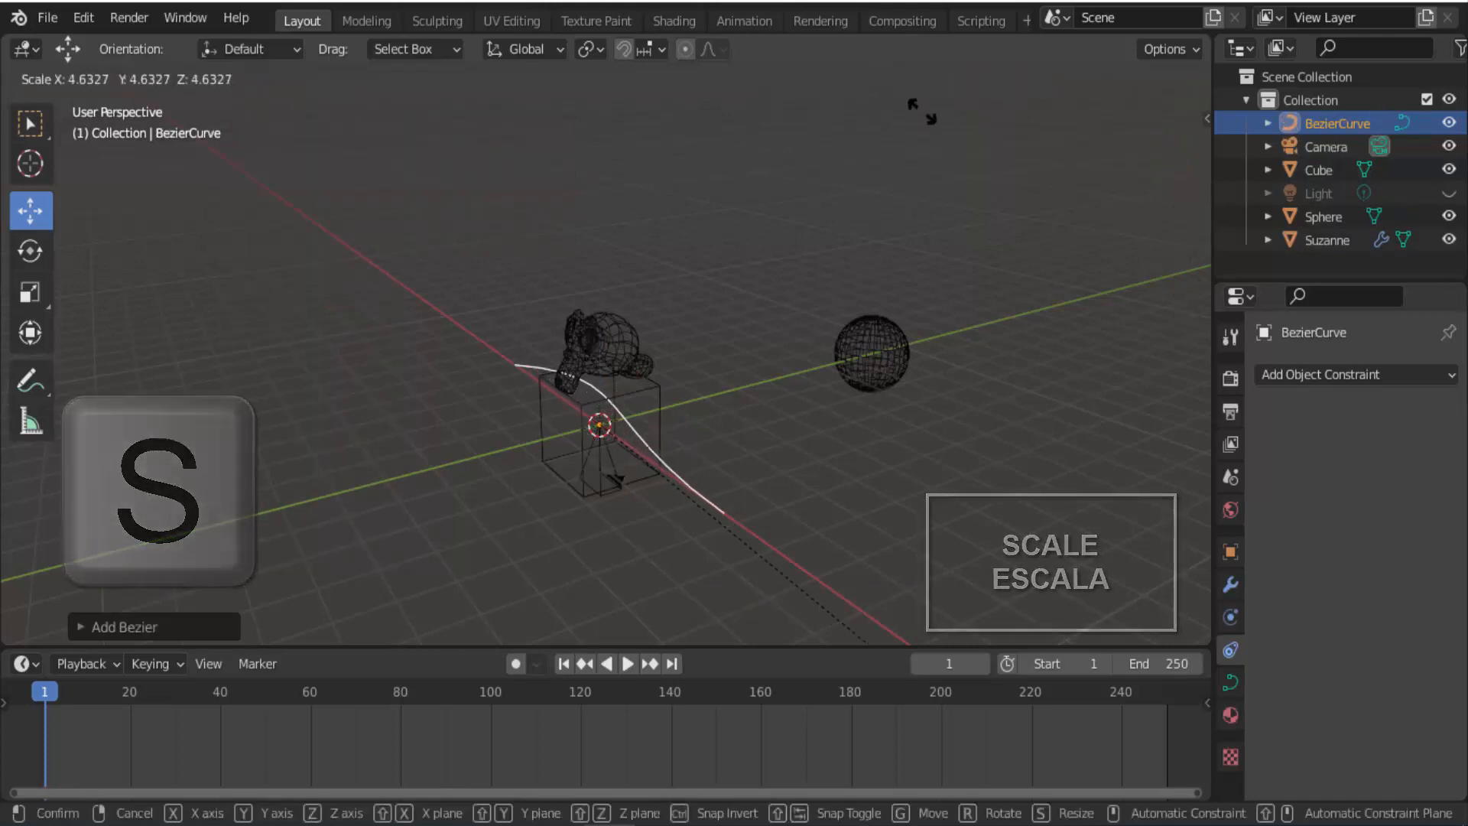
click(1140, 364)
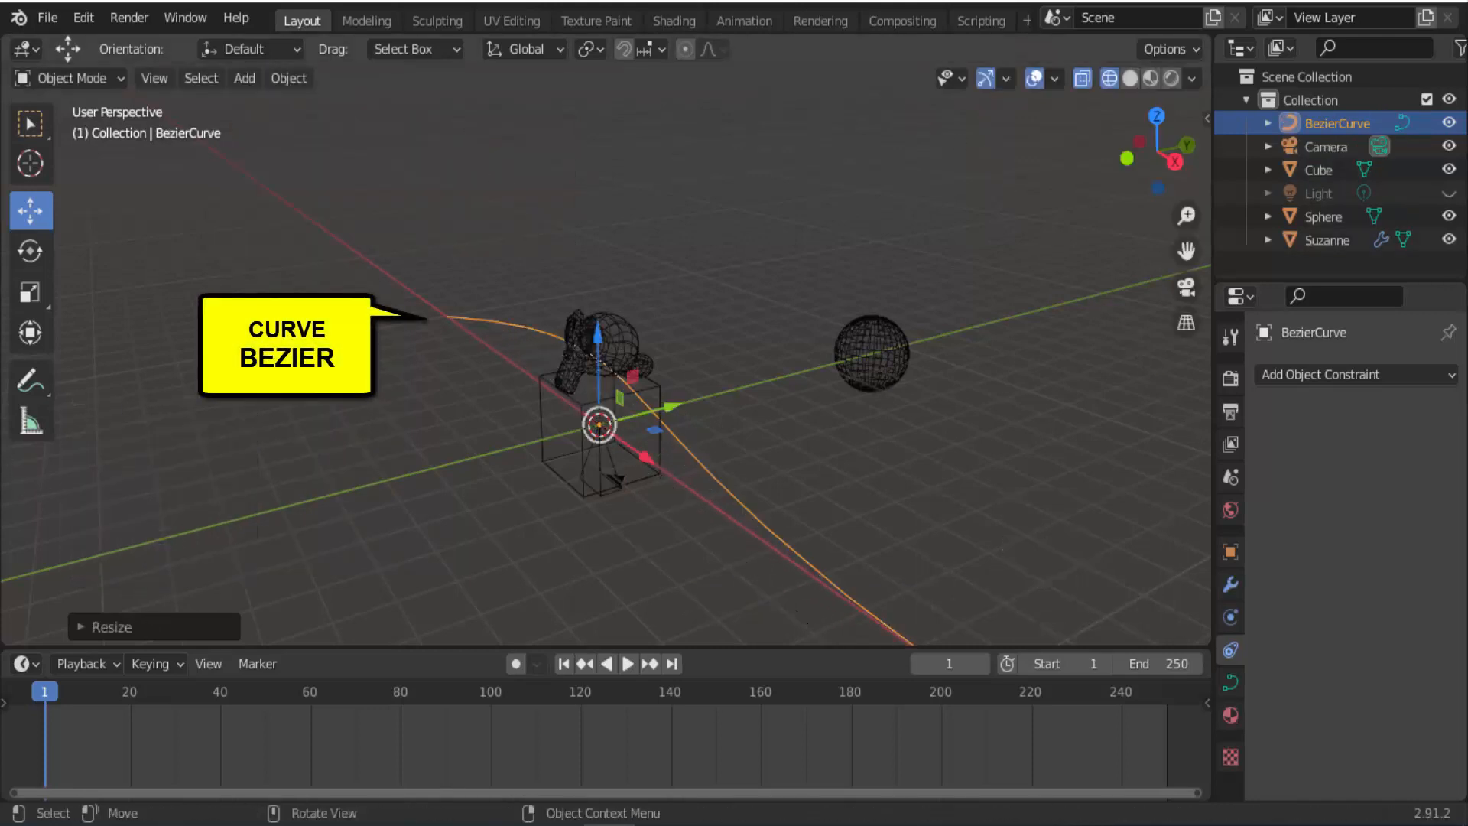
Rotate the Bezier curve 90° around the Z axis
scroll(648, 252, down, 2)
text(rz)
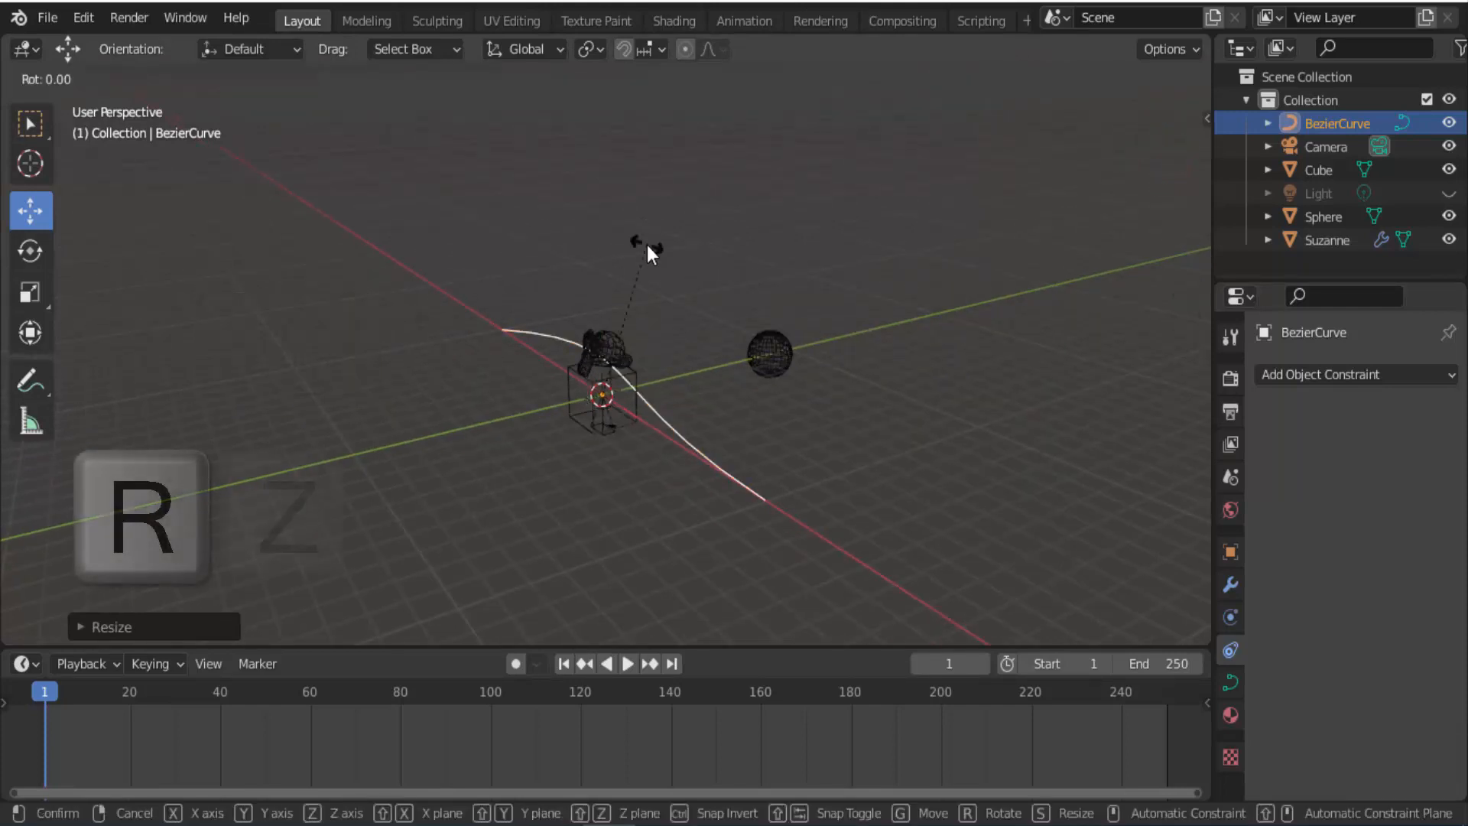
text(90)
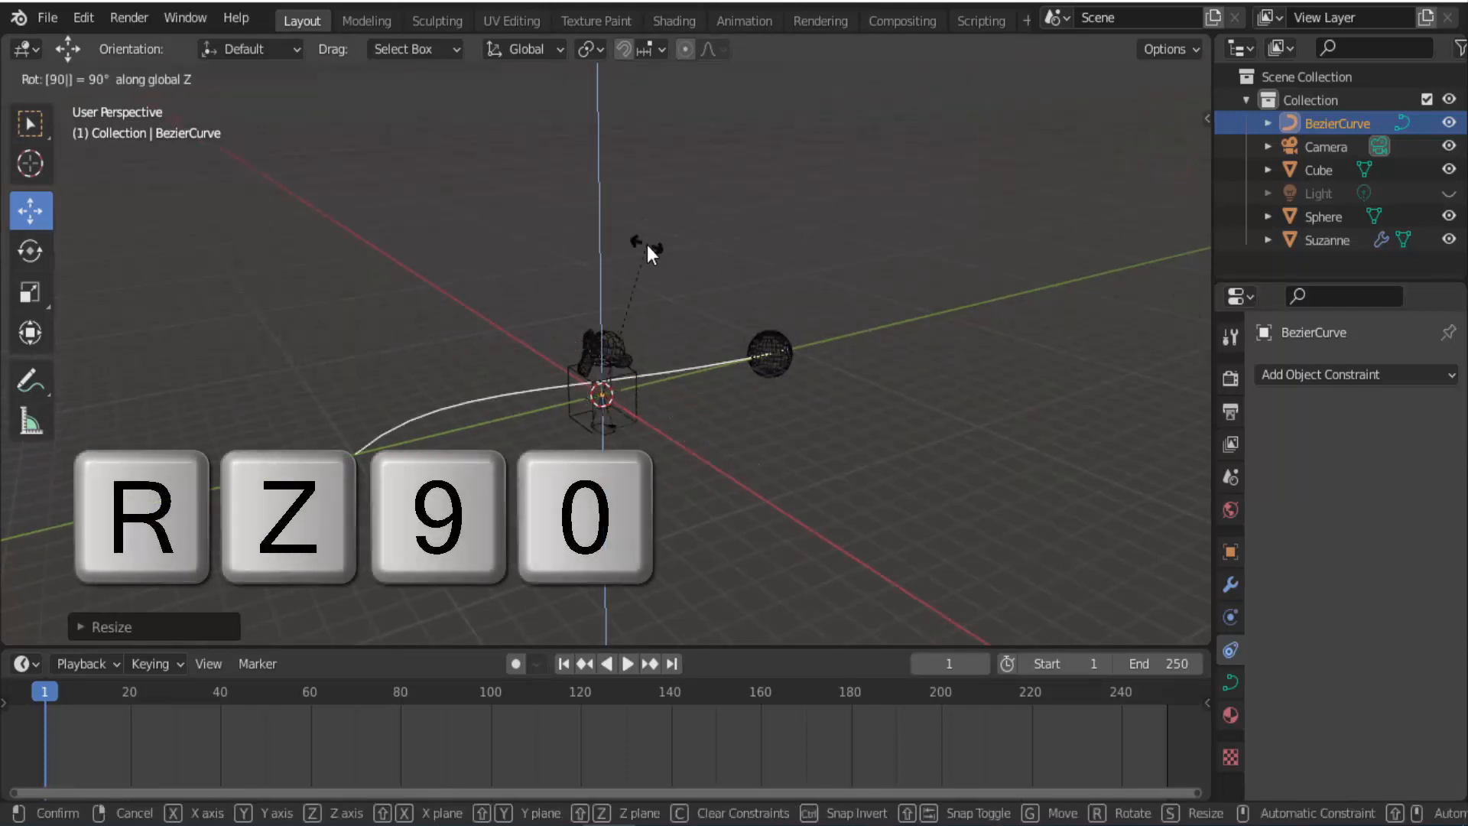
key(Return)
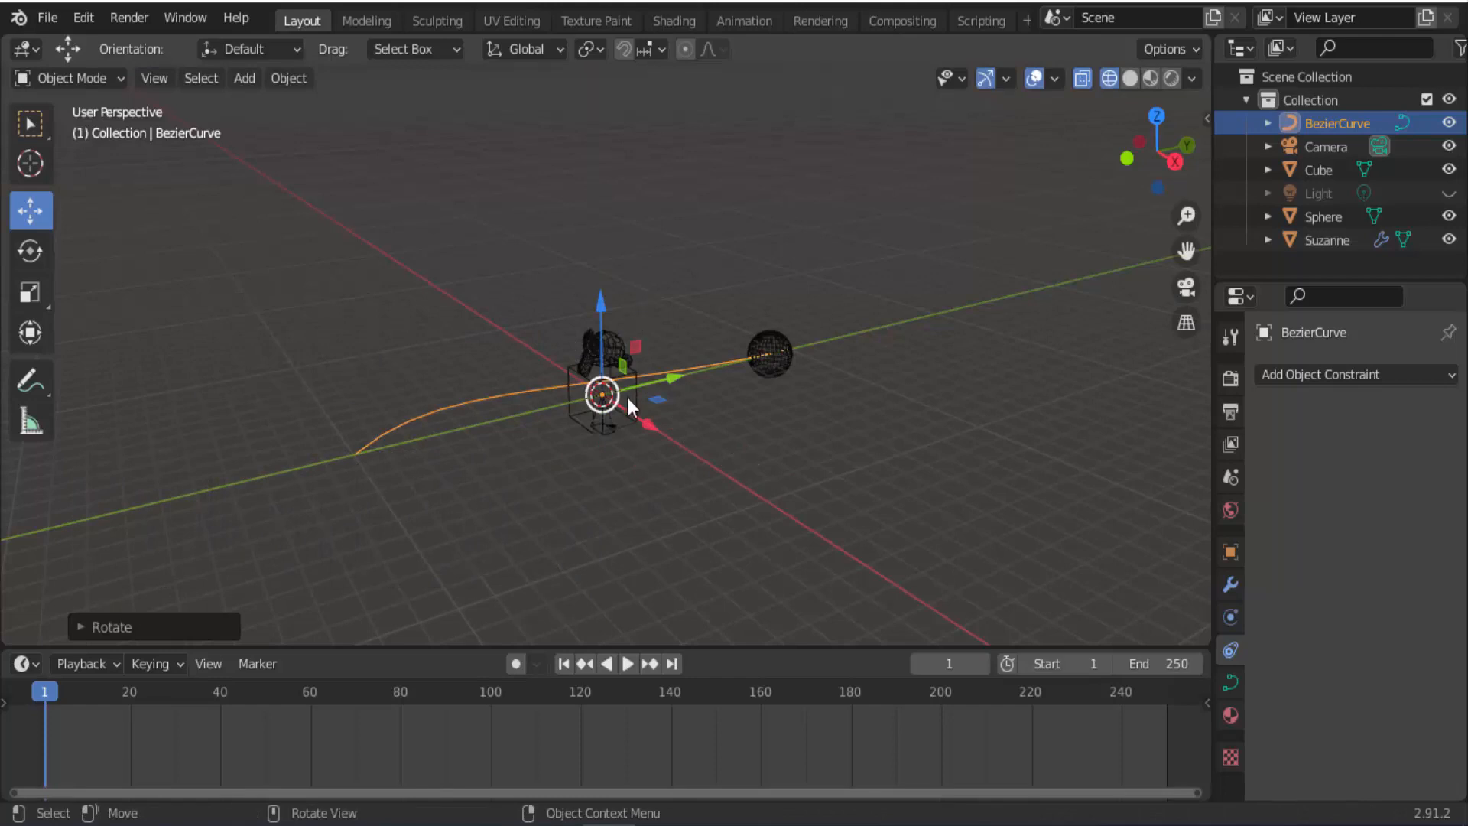
Move the Bezier curve about 15 m along the negative X axis, away from the cube
drag(650, 429, 595, 403)
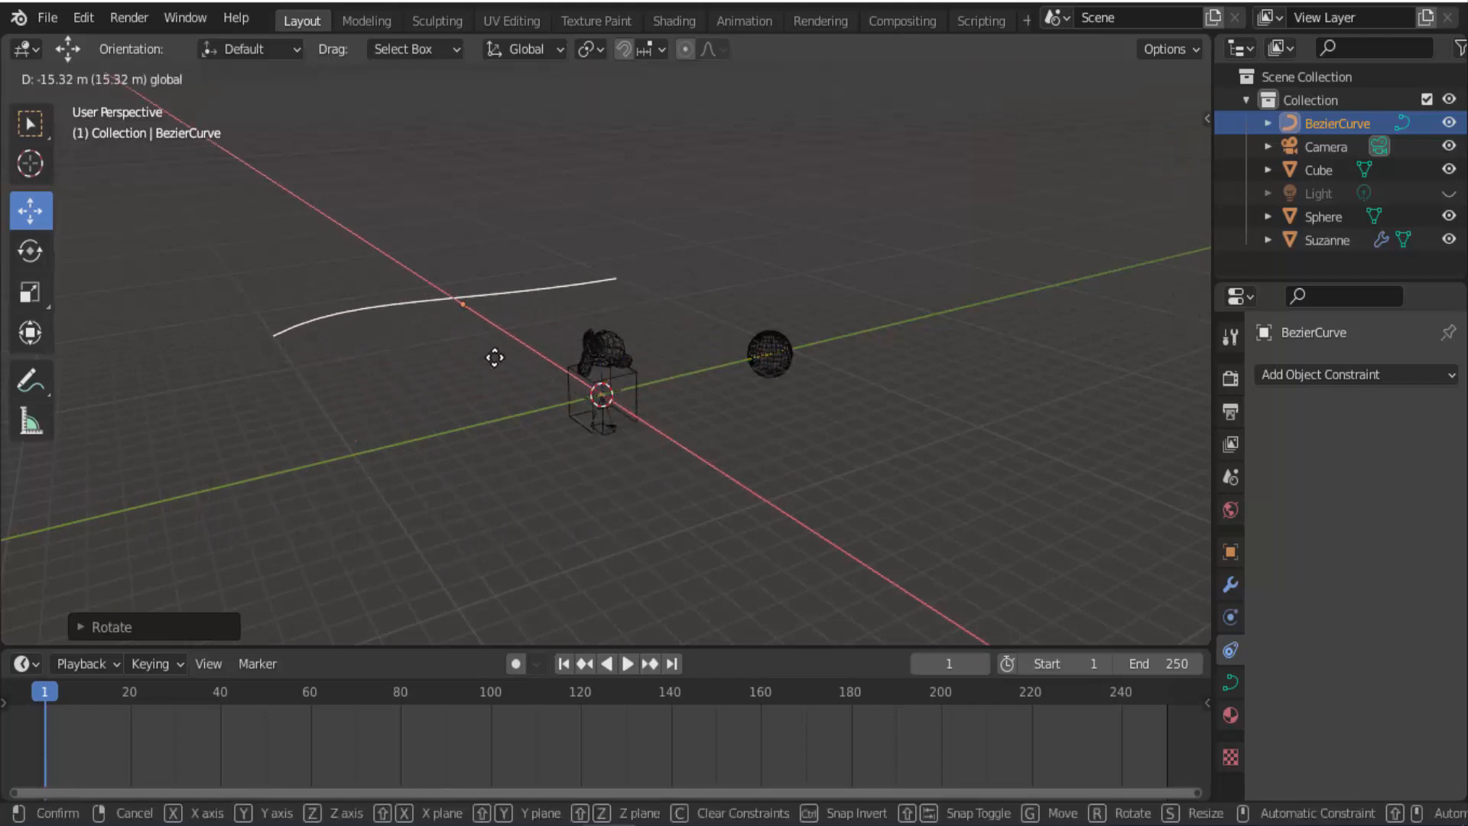
drag(495, 357, 494, 357)
scroll(494, 356, up, 3)
scroll(495, 356, down, 1)
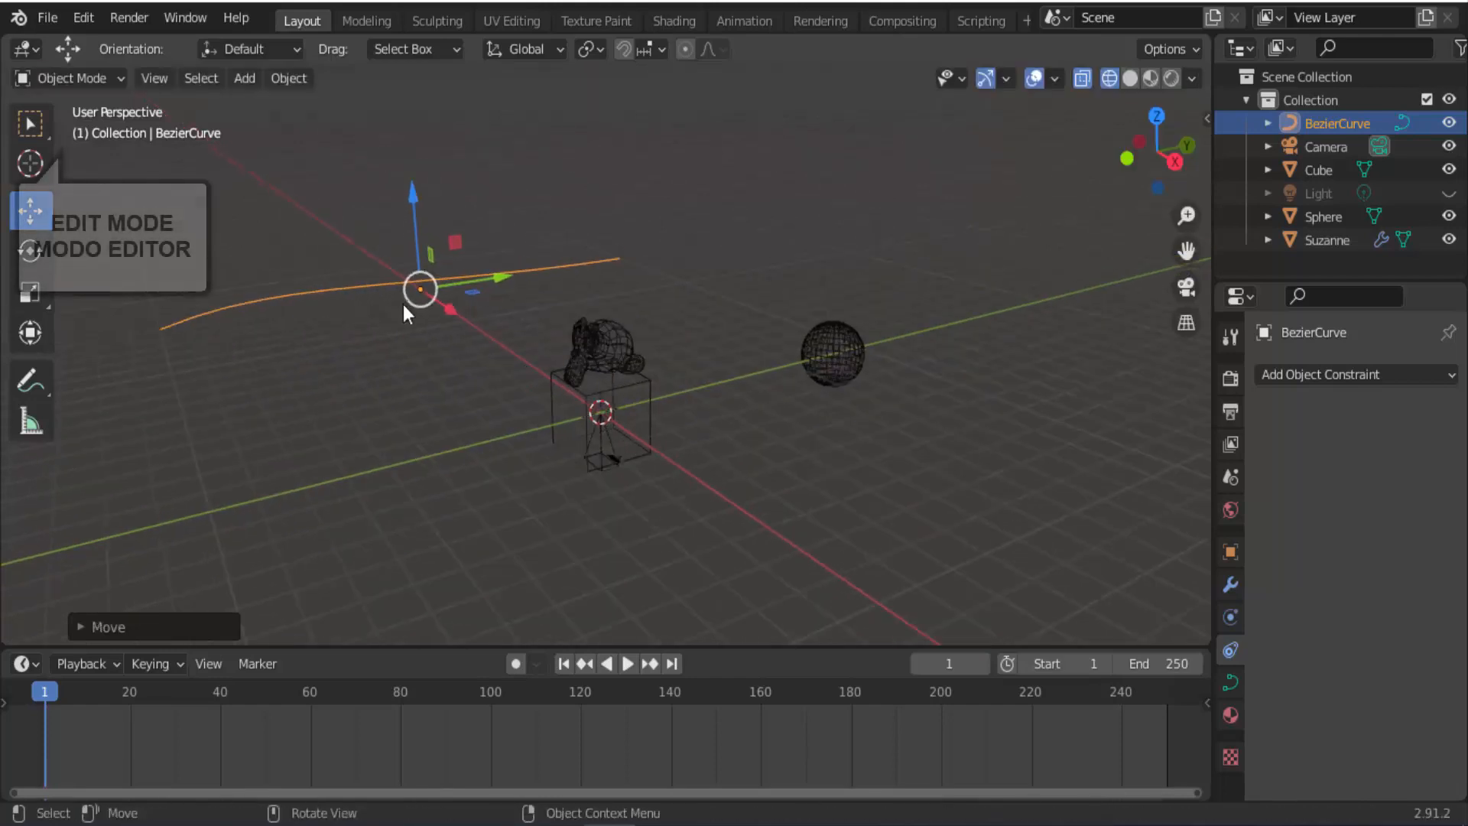
In Edit Mode, pull the outer handle of the curve's sphere-side end point upward to bend the curve, and return to Object Mode
click(95, 81)
click(89, 129)
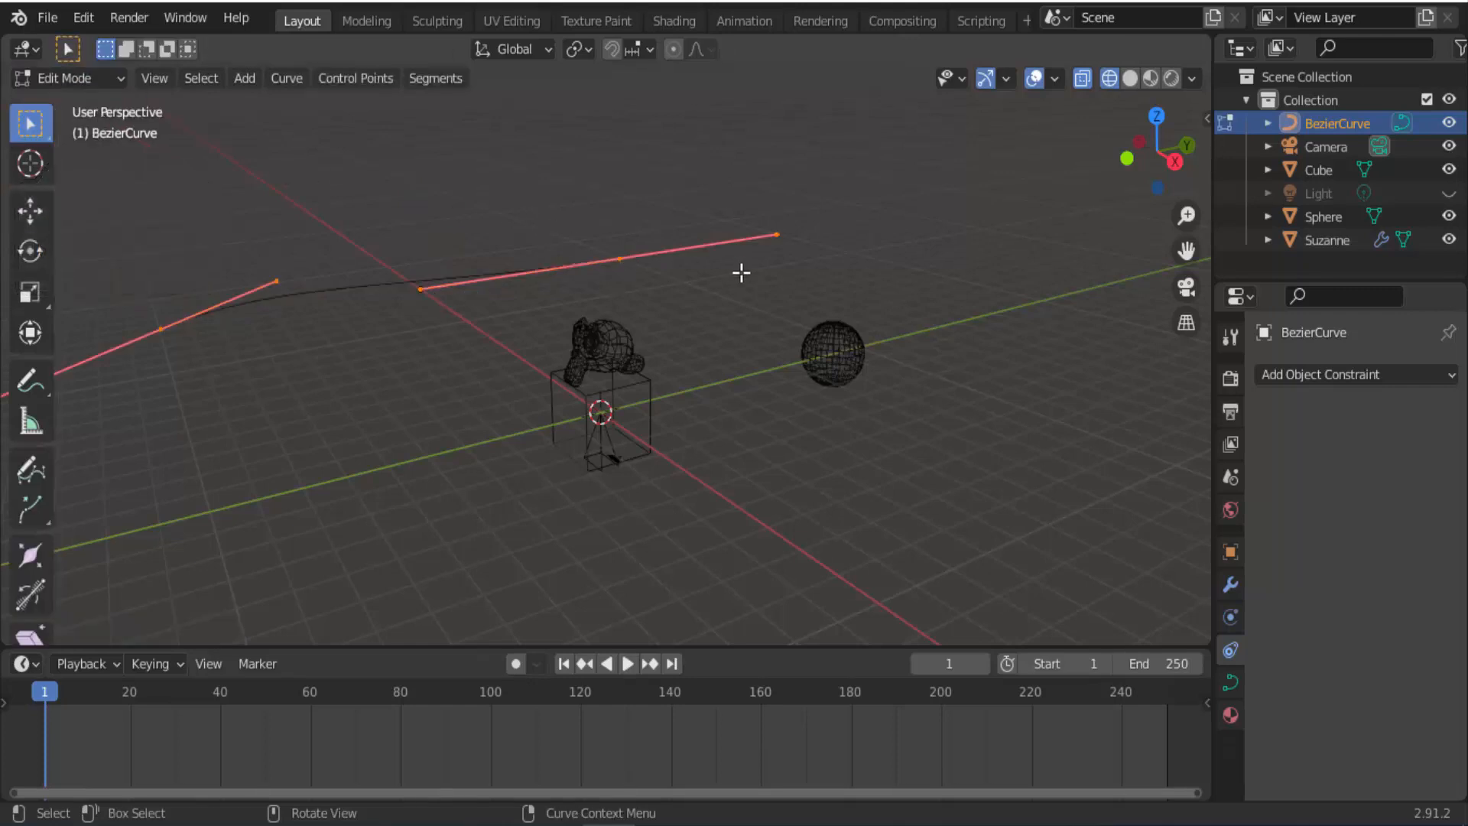
click(777, 235)
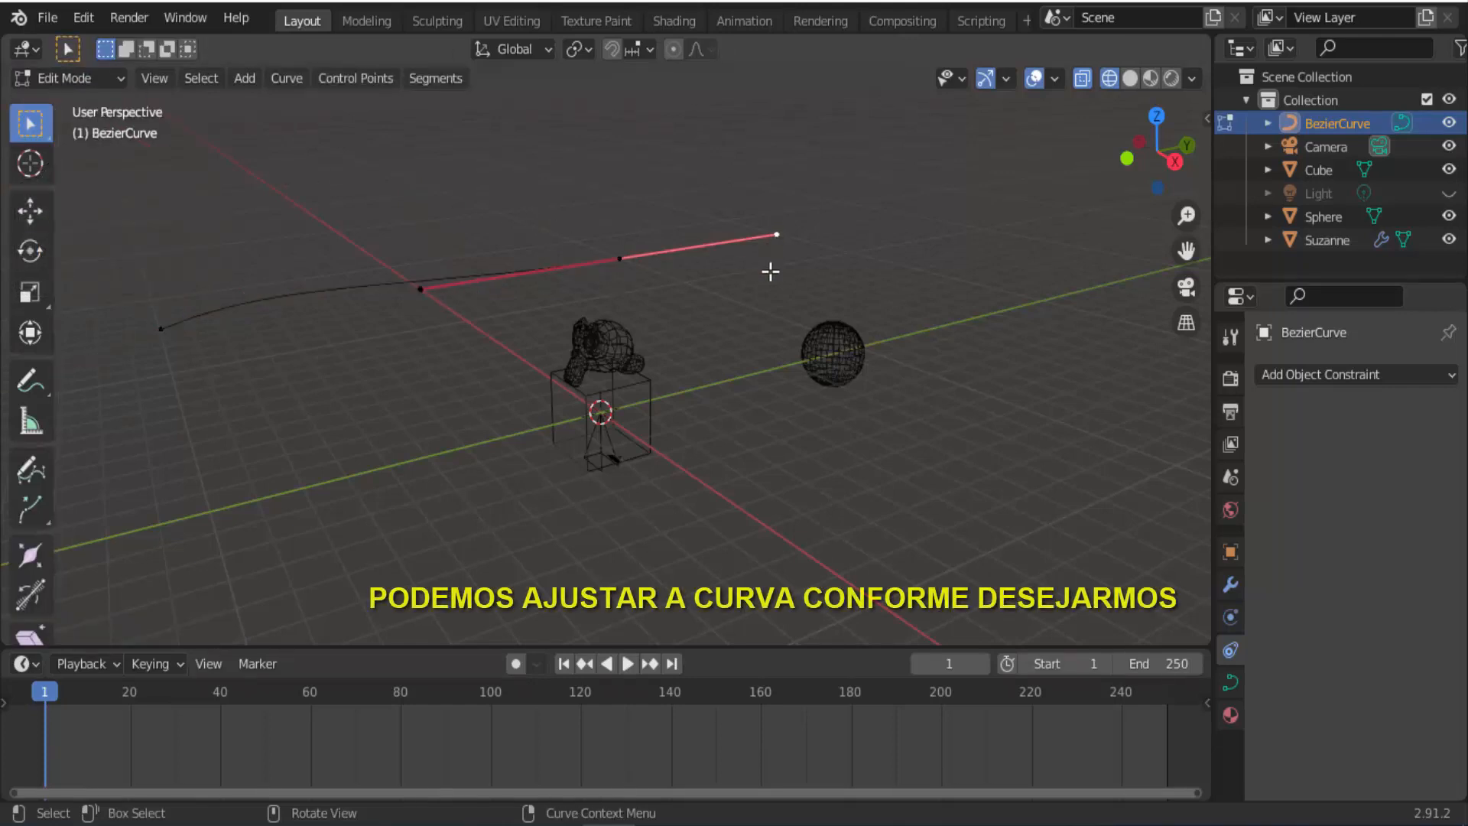
key(g)
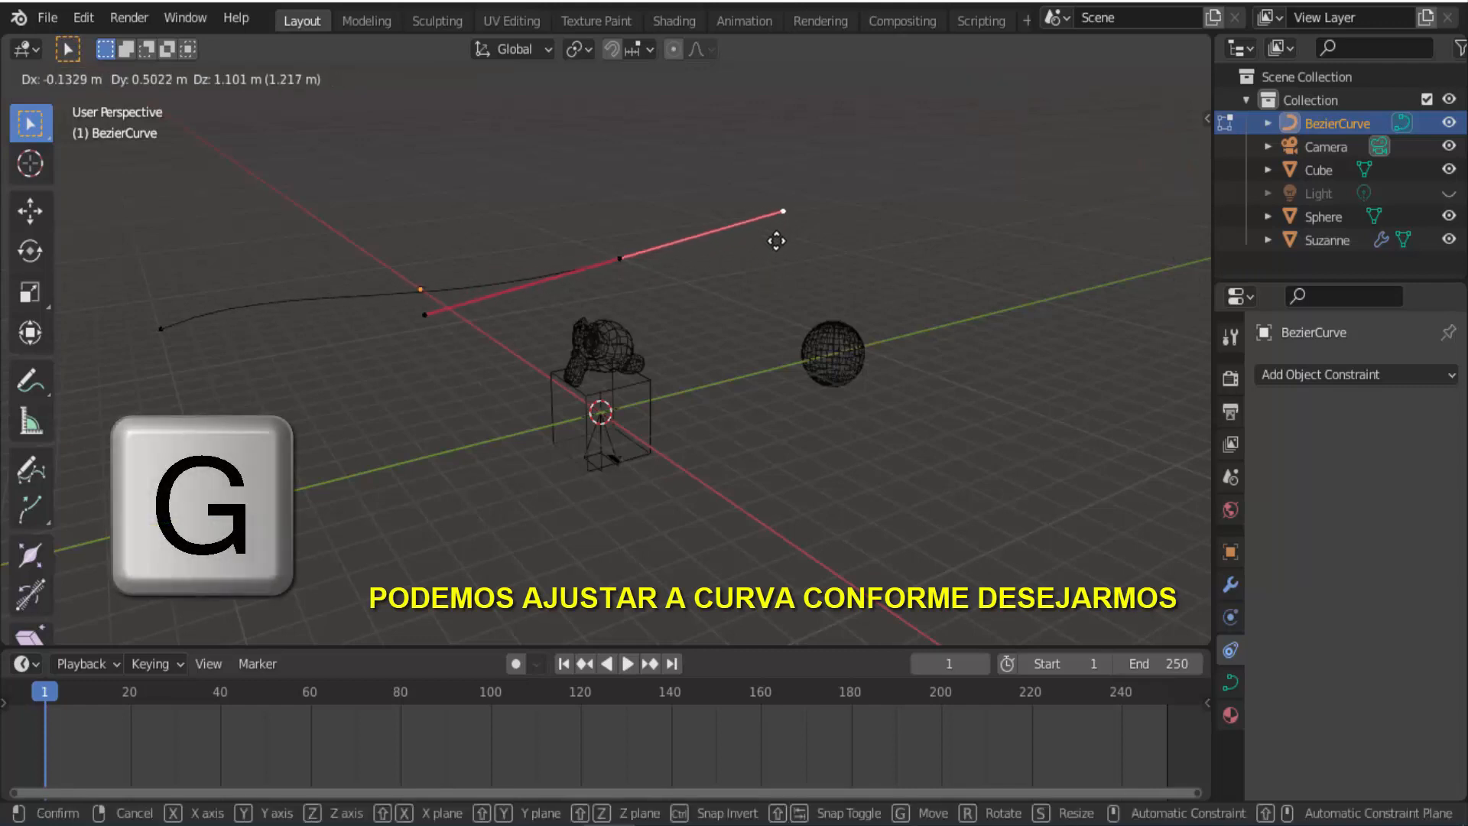
click(739, 155)
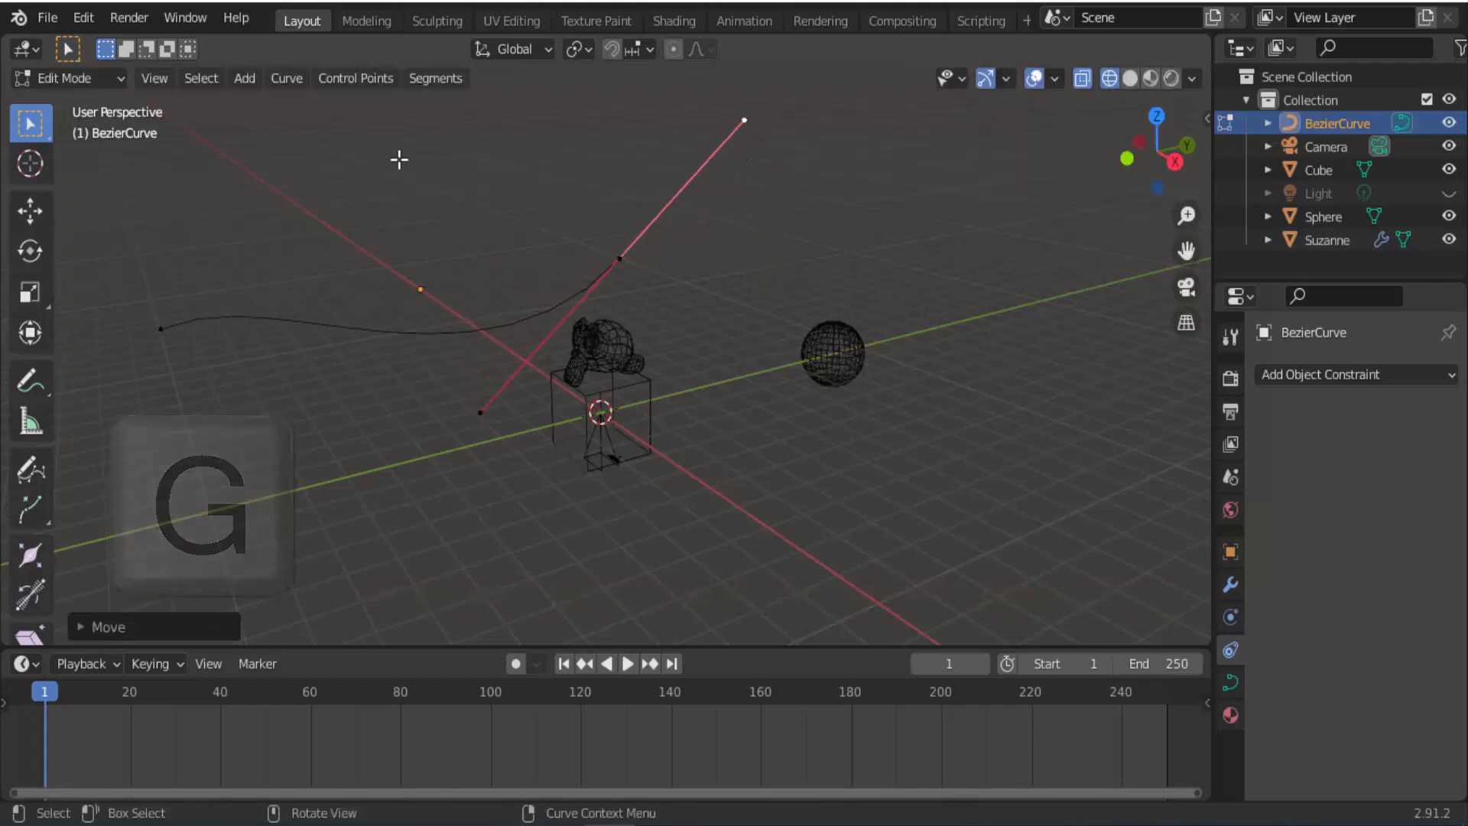
click(84, 77)
click(92, 104)
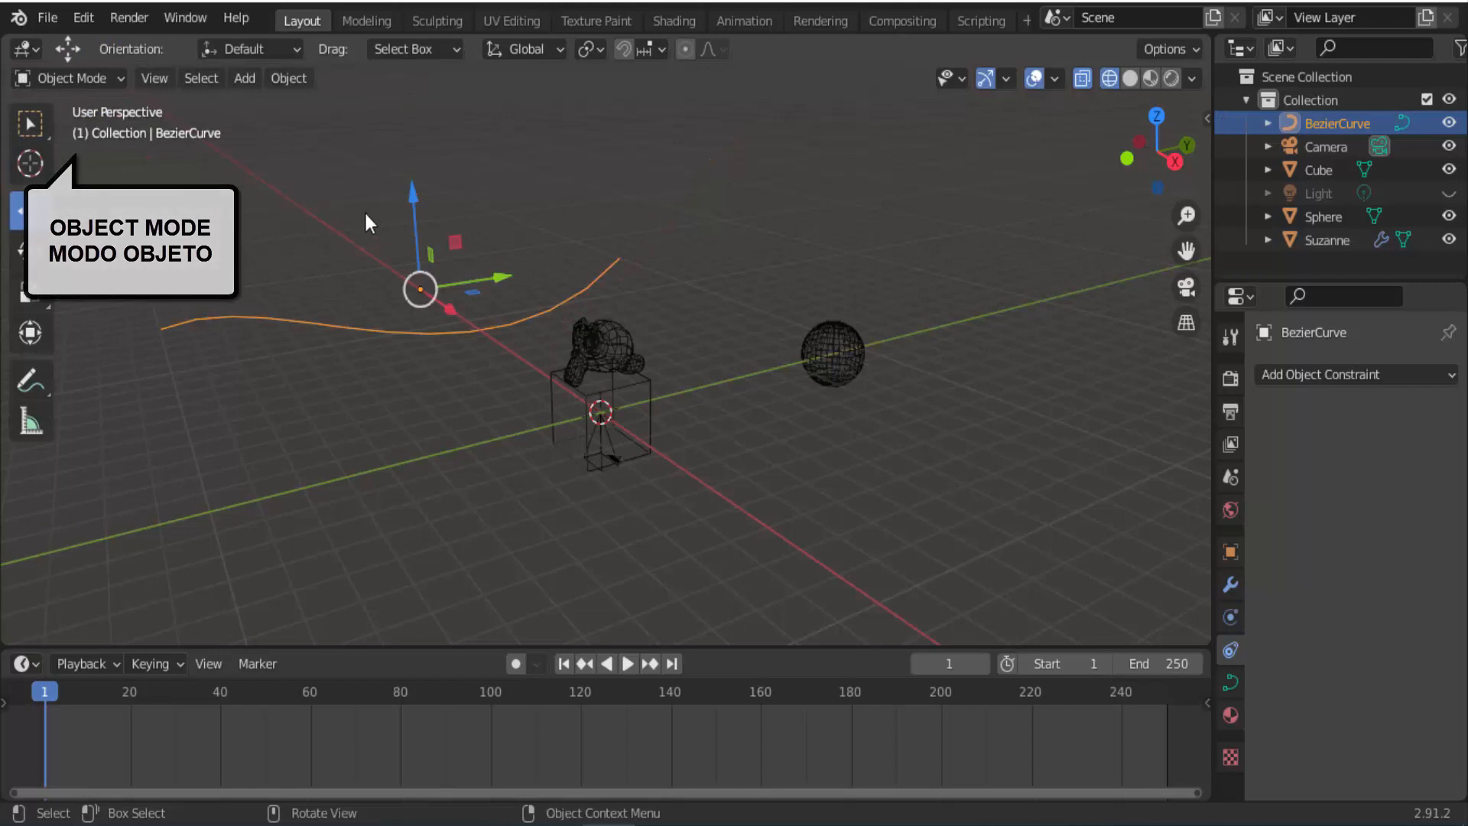
Raise the Bezier curve along the Z axis to above the monkey head's height
drag(417, 191, 416, 147)
drag(426, 90, 430, 76)
scroll(477, 303, down, 2)
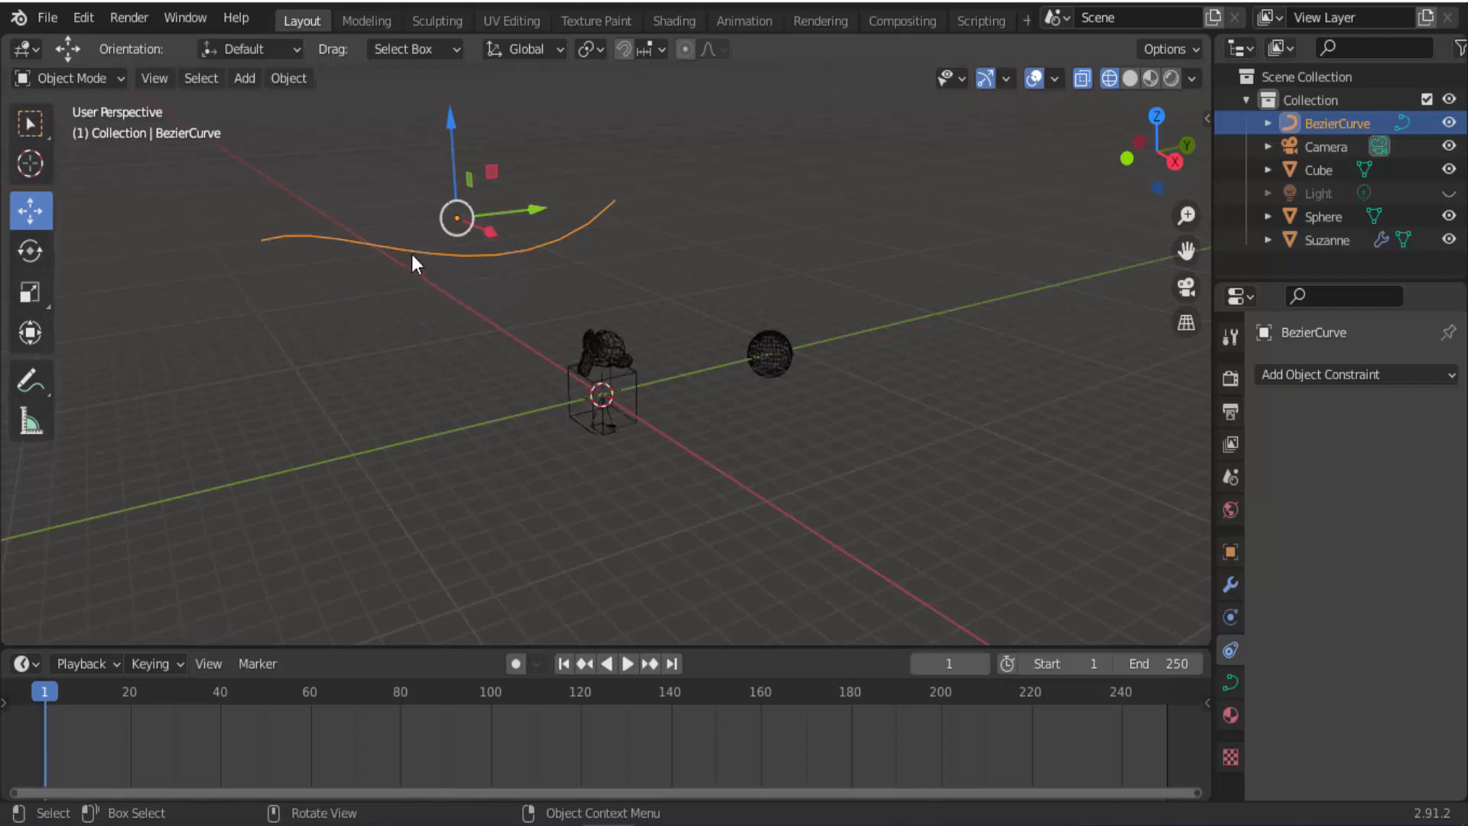
Give the camera an animated Follow Path constraint targeting the Bezier curve, with Follow Curve enabled
click(608, 424)
click(610, 419)
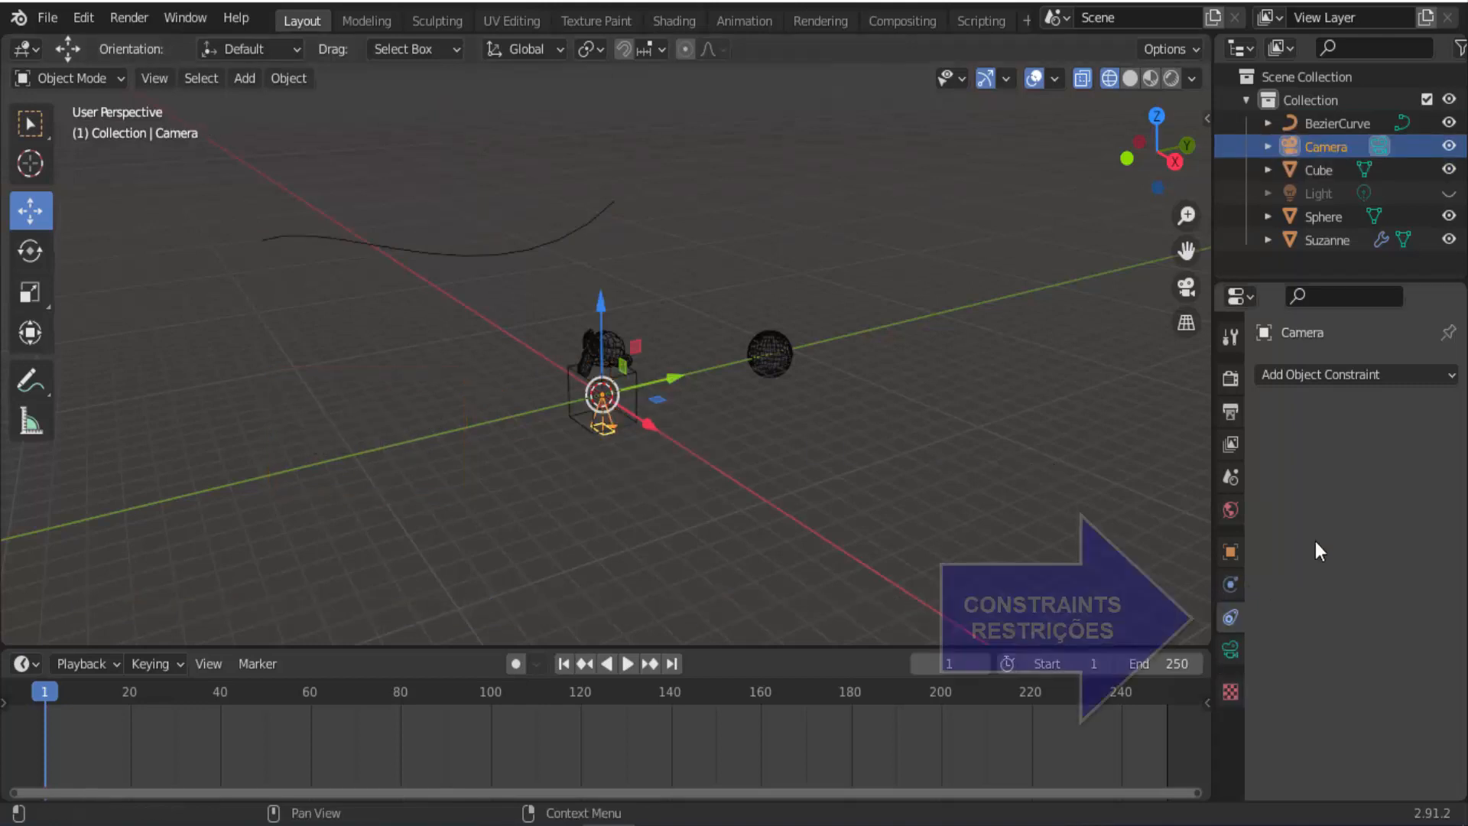
click(1378, 374)
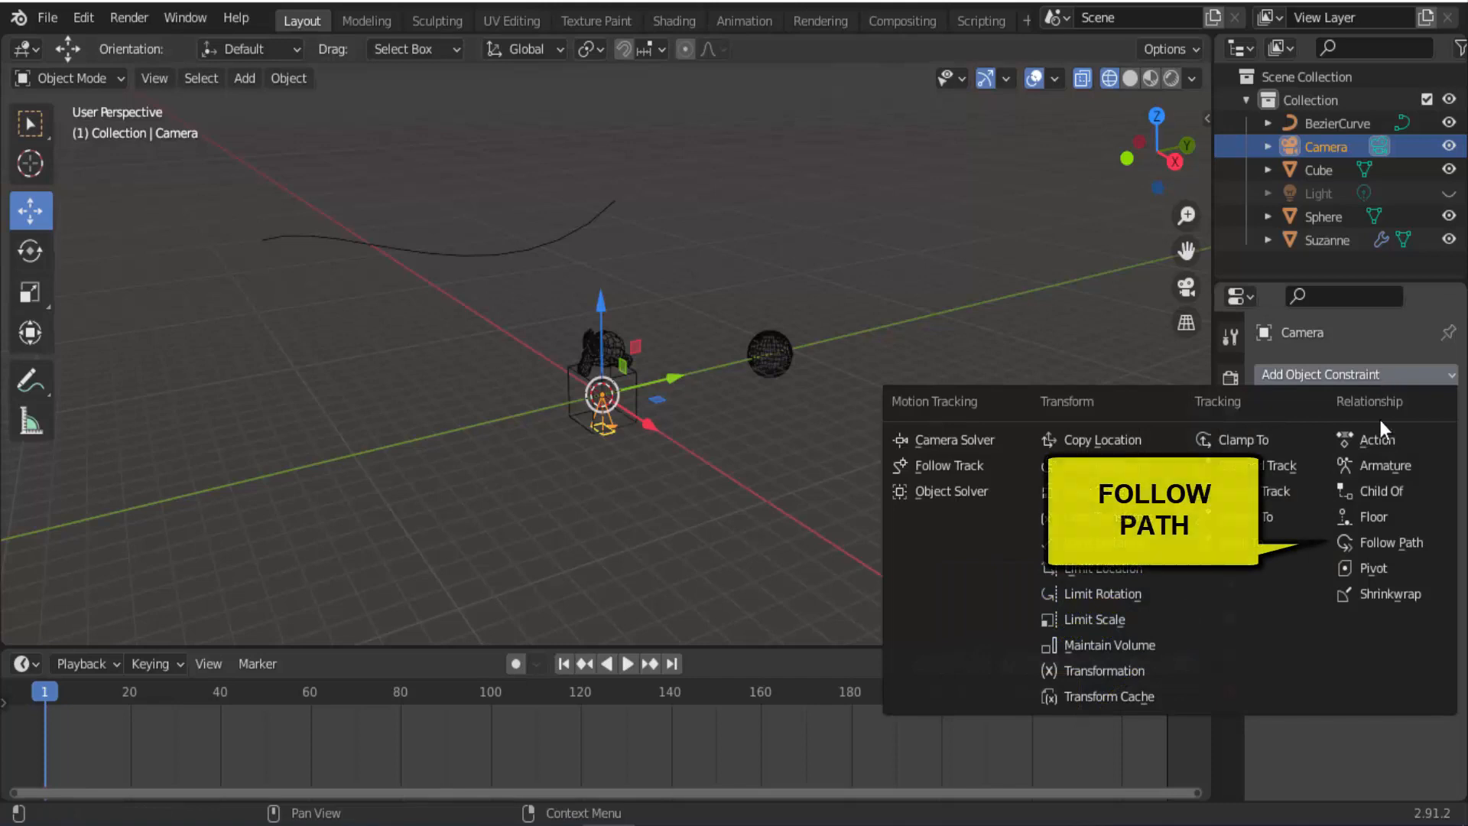
click(1388, 541)
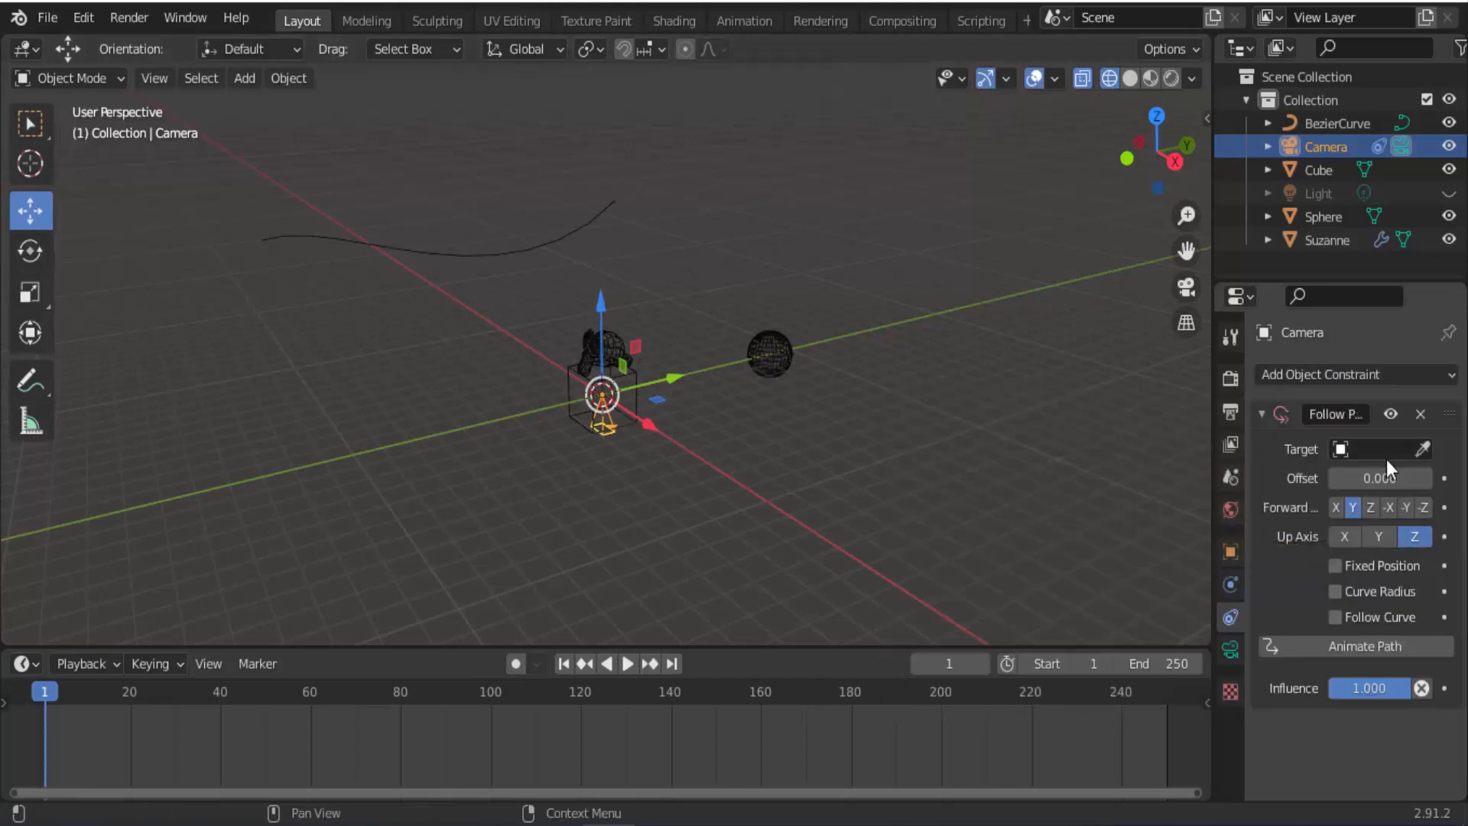
click(1421, 449)
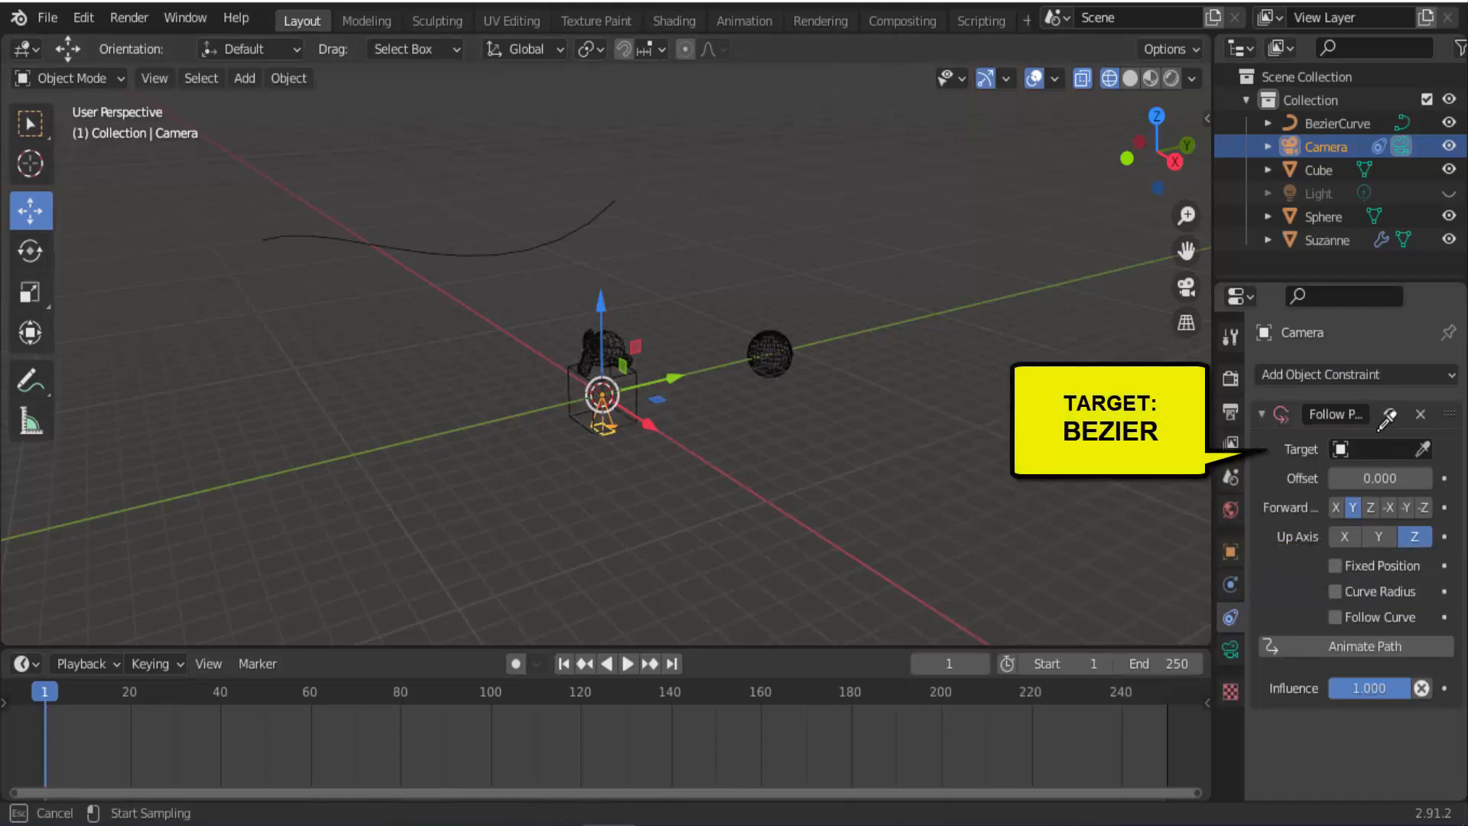
click(527, 239)
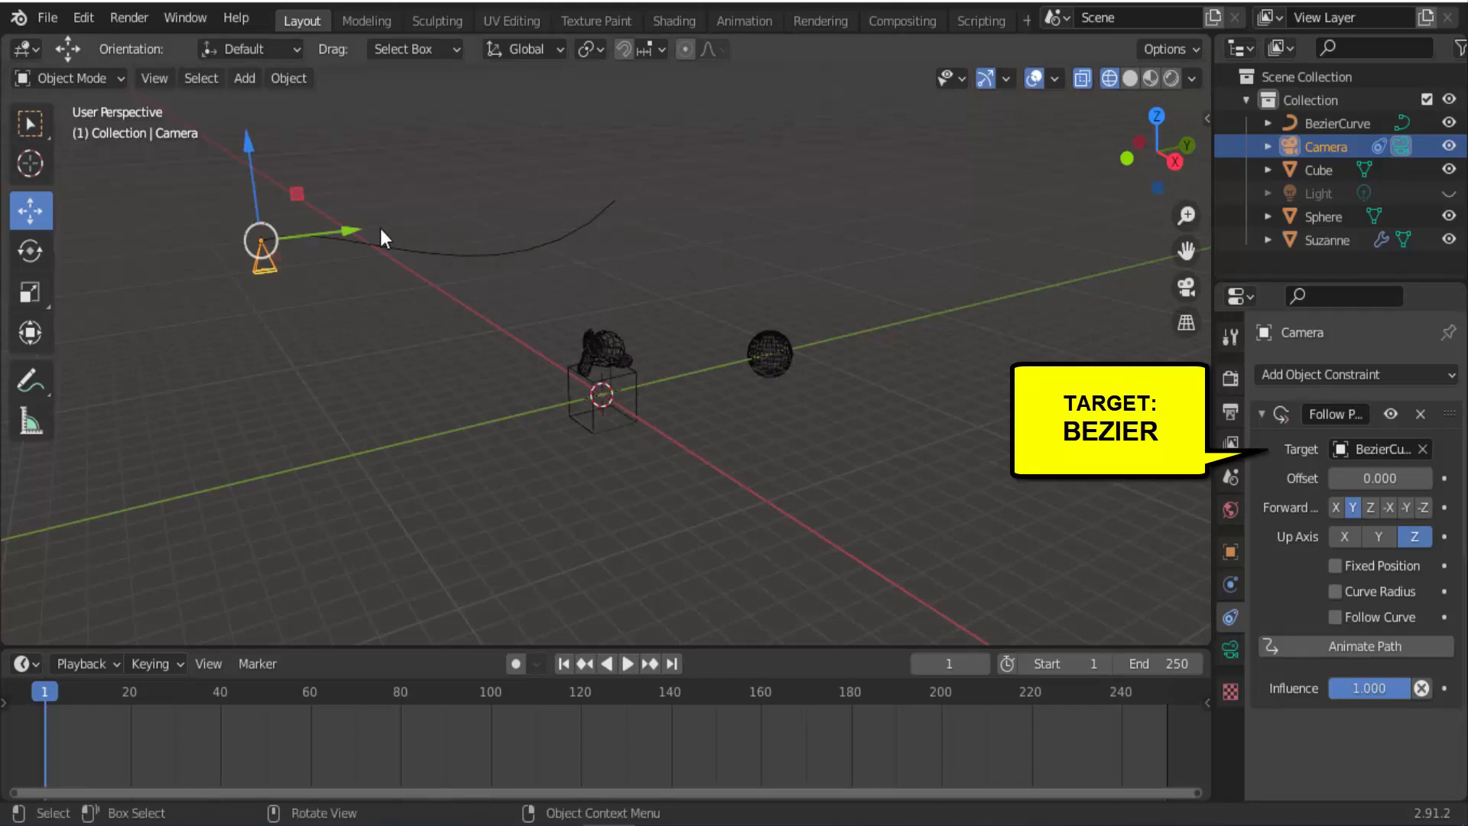
click(1335, 617)
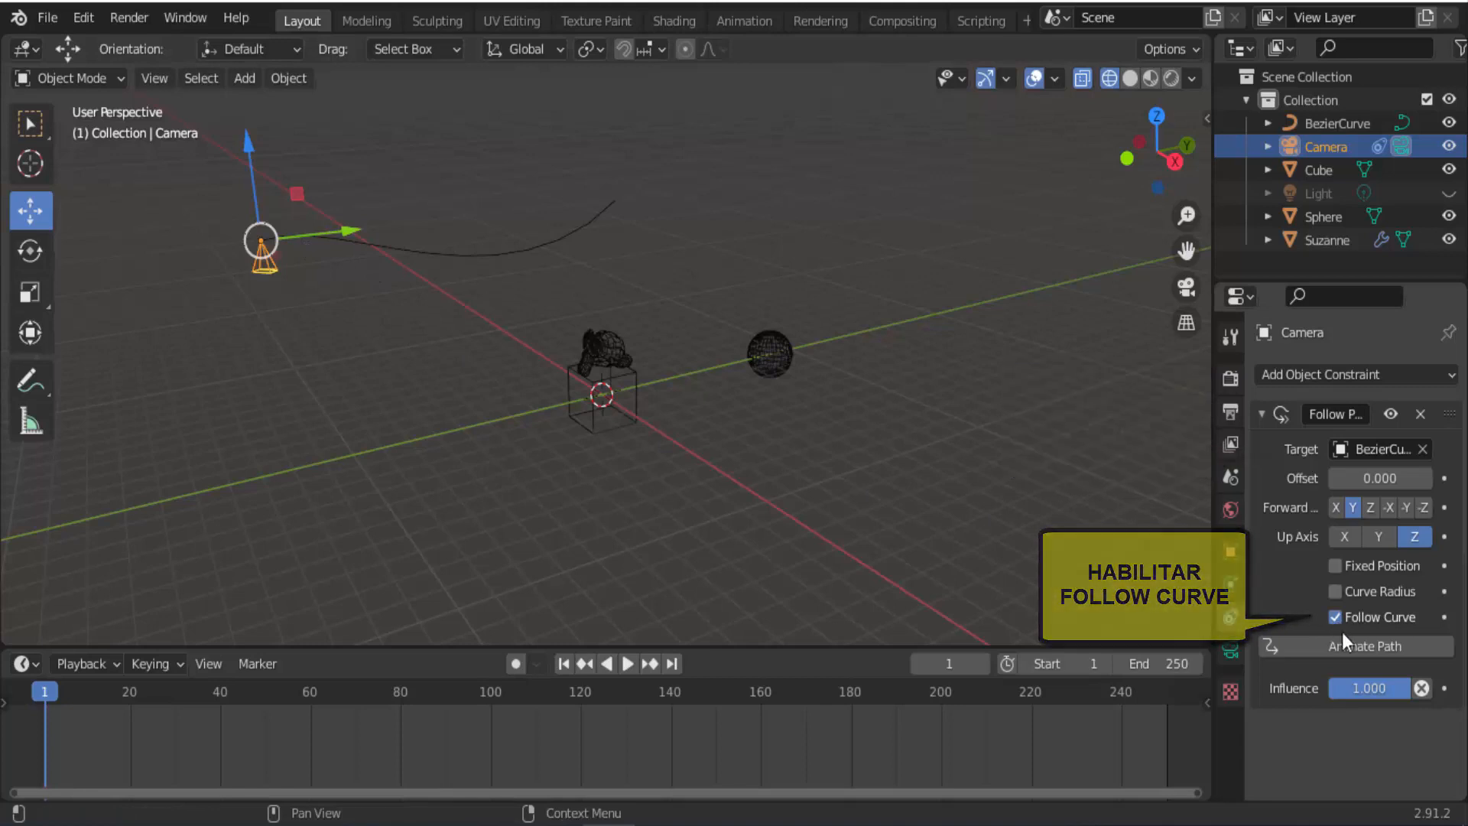
Play the camera's motion along the curve, stop it and return to frame 1
click(627, 664)
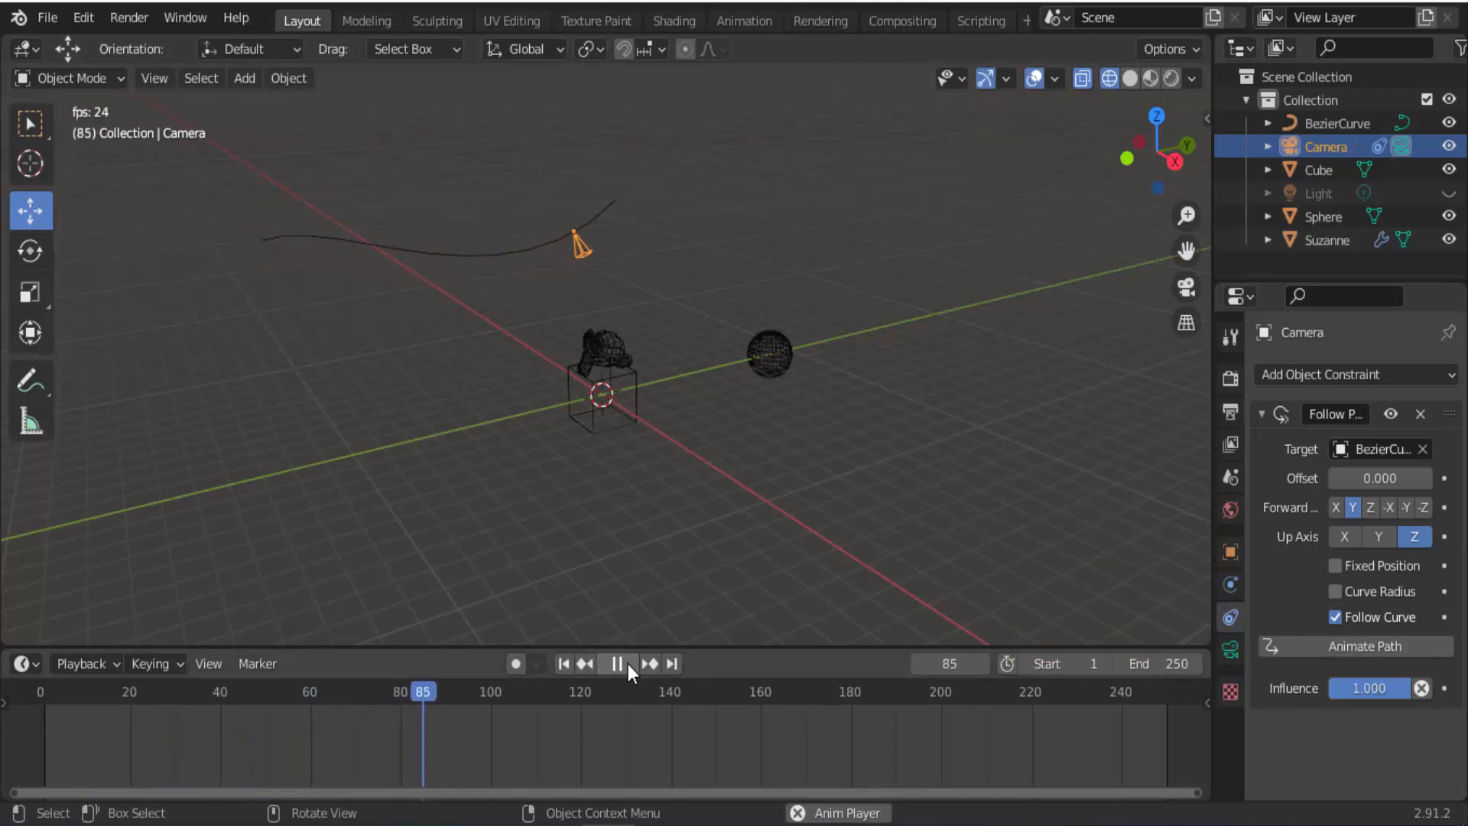
click(627, 663)
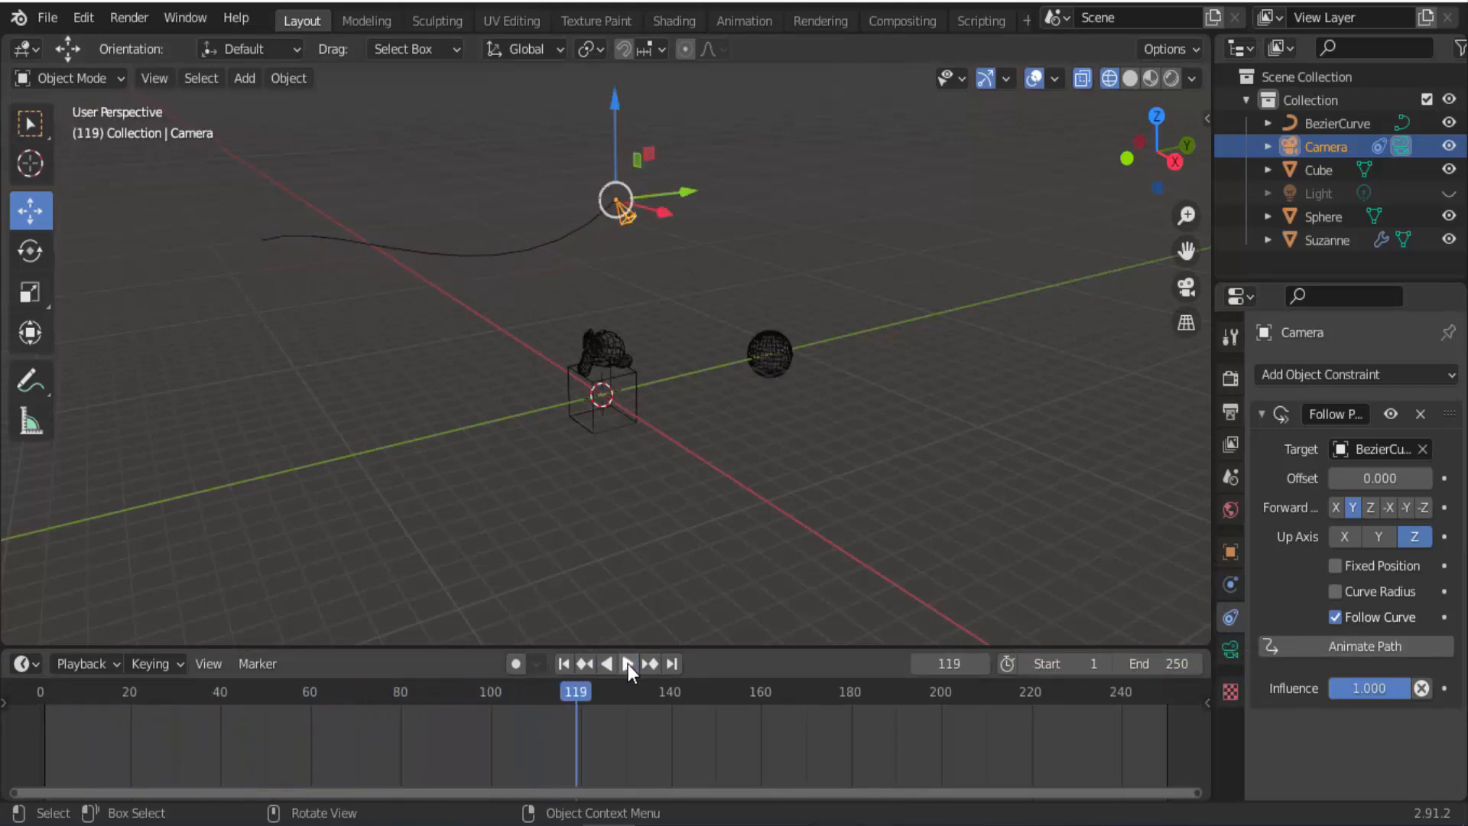
click(564, 663)
mouse_move(414, 544)
middle_down()
mouse_move(453, 555)
mouse_move(429, 535)
middle_up()
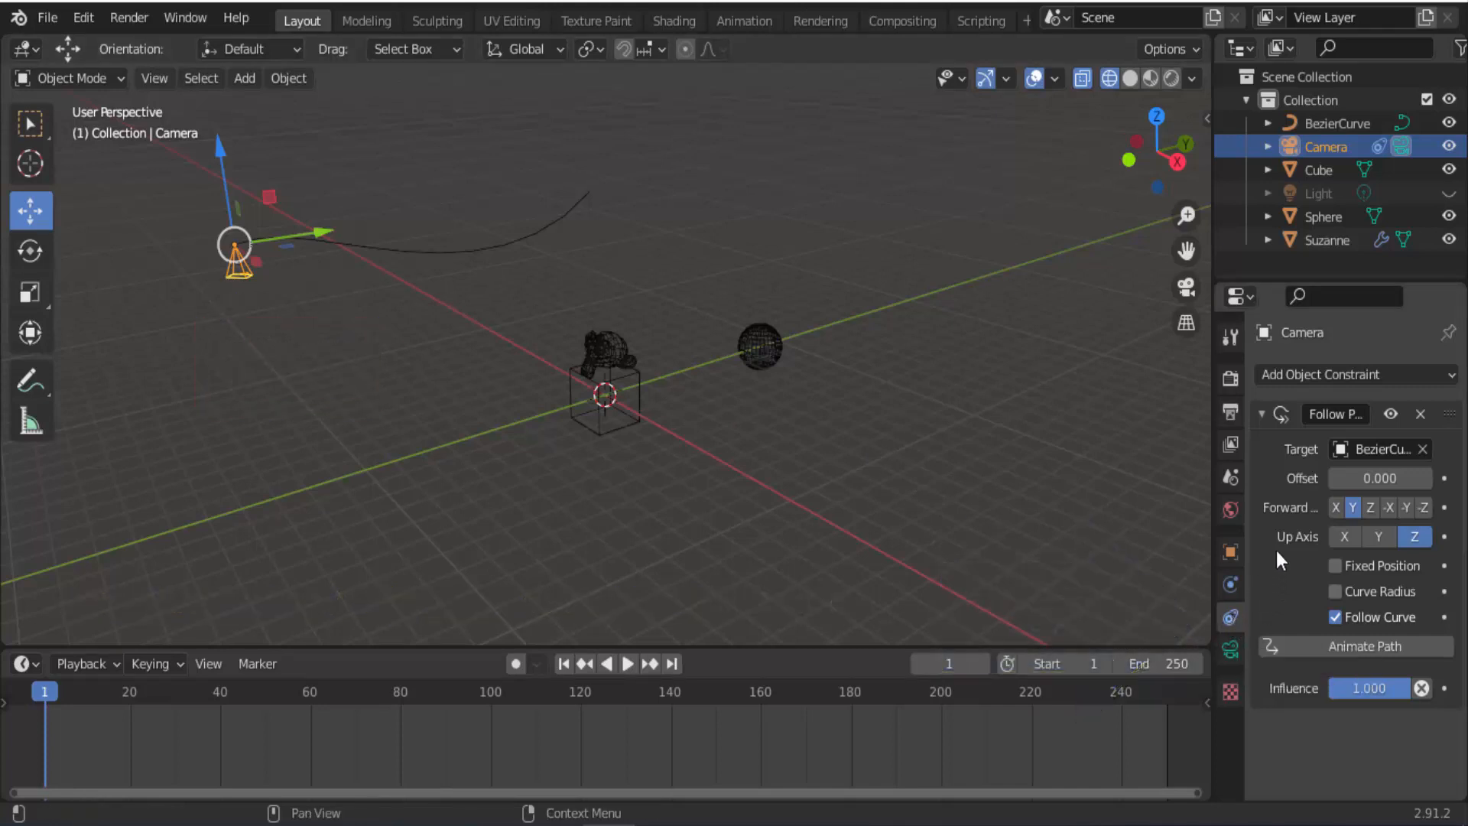
Add a Track To constraint to the camera with the monkey head Suzanne as its target
click(1262, 414)
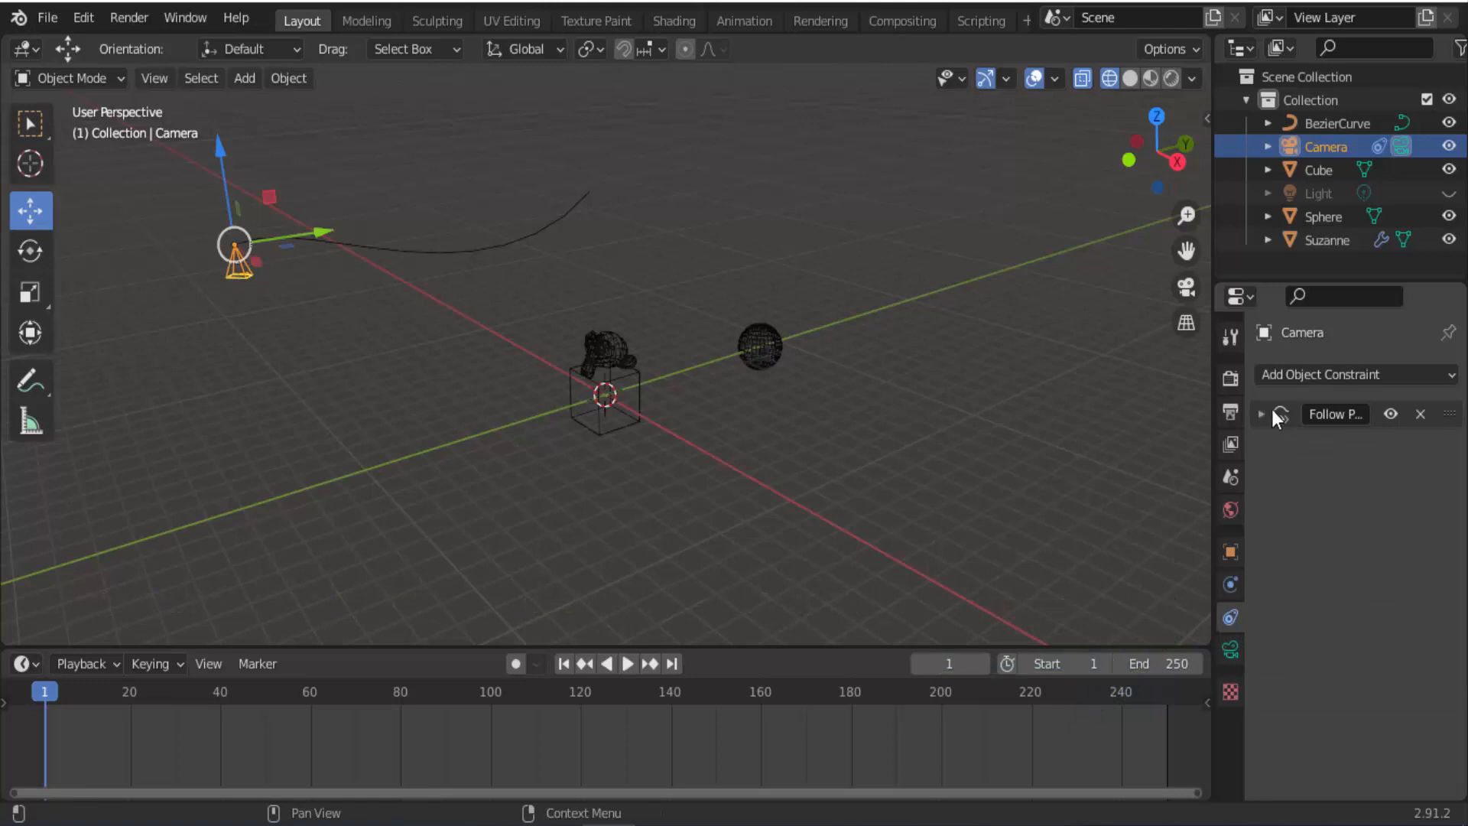
click(1312, 378)
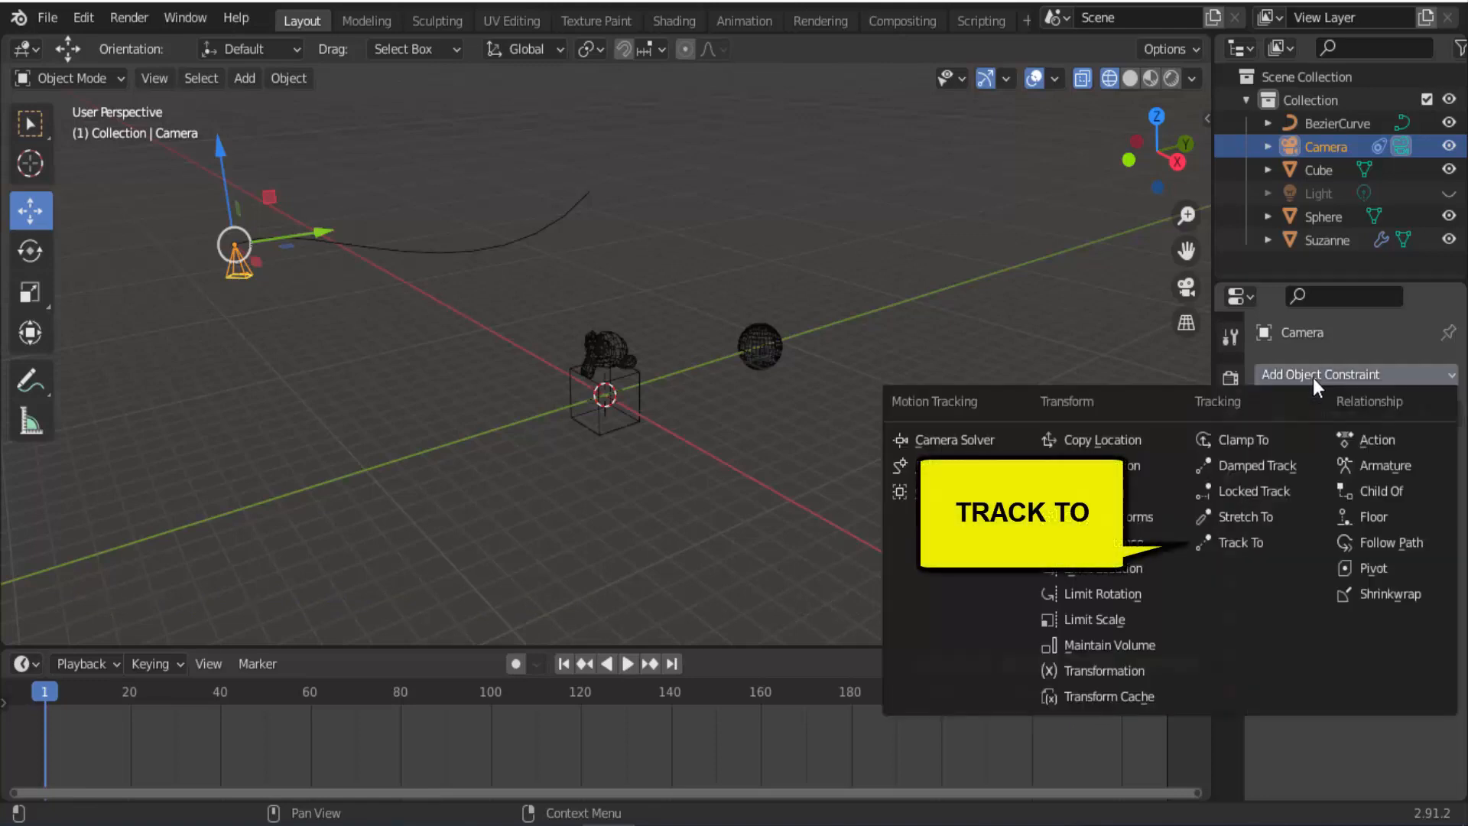
click(1253, 539)
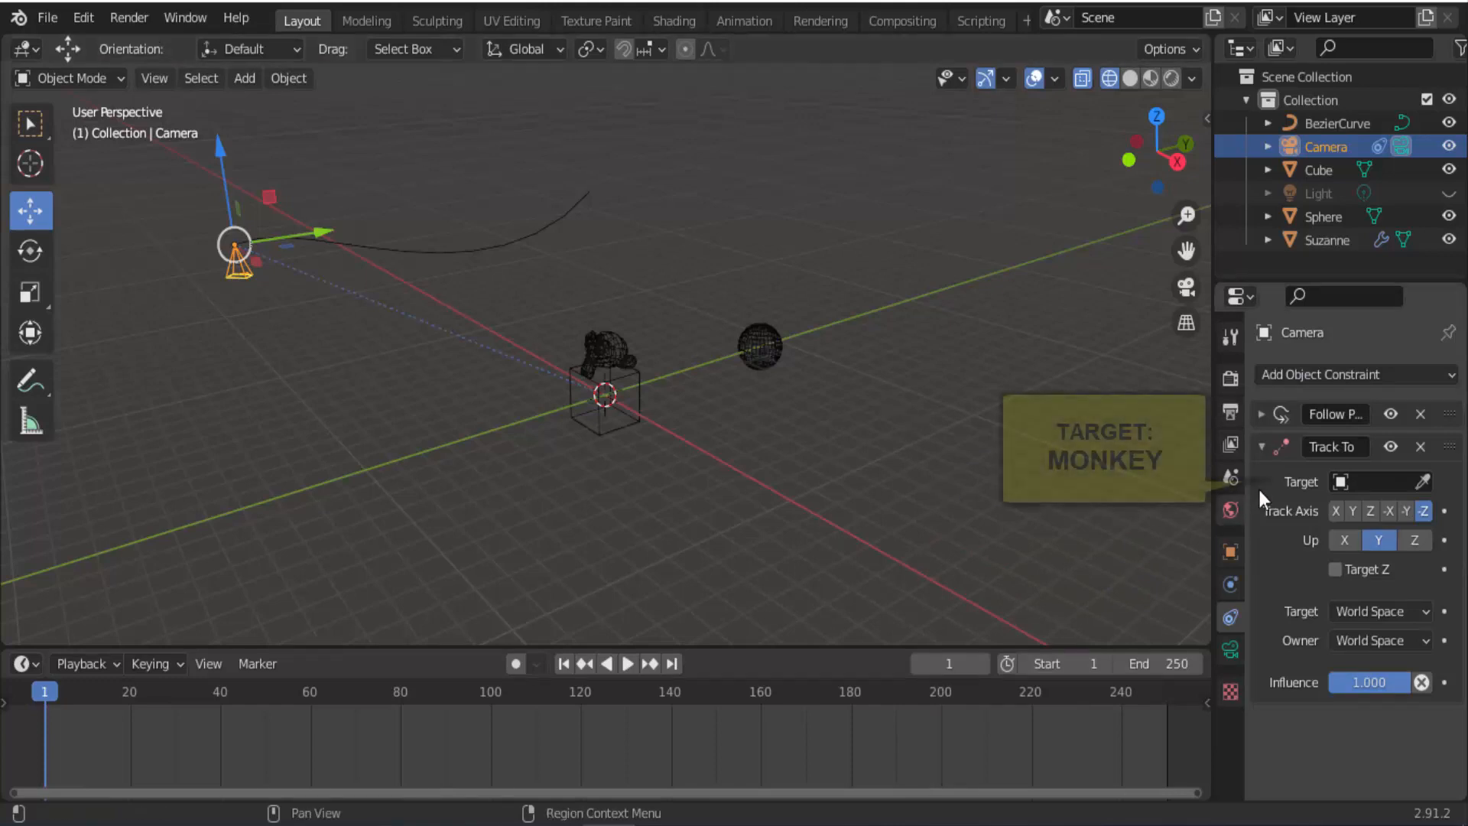
click(1423, 482)
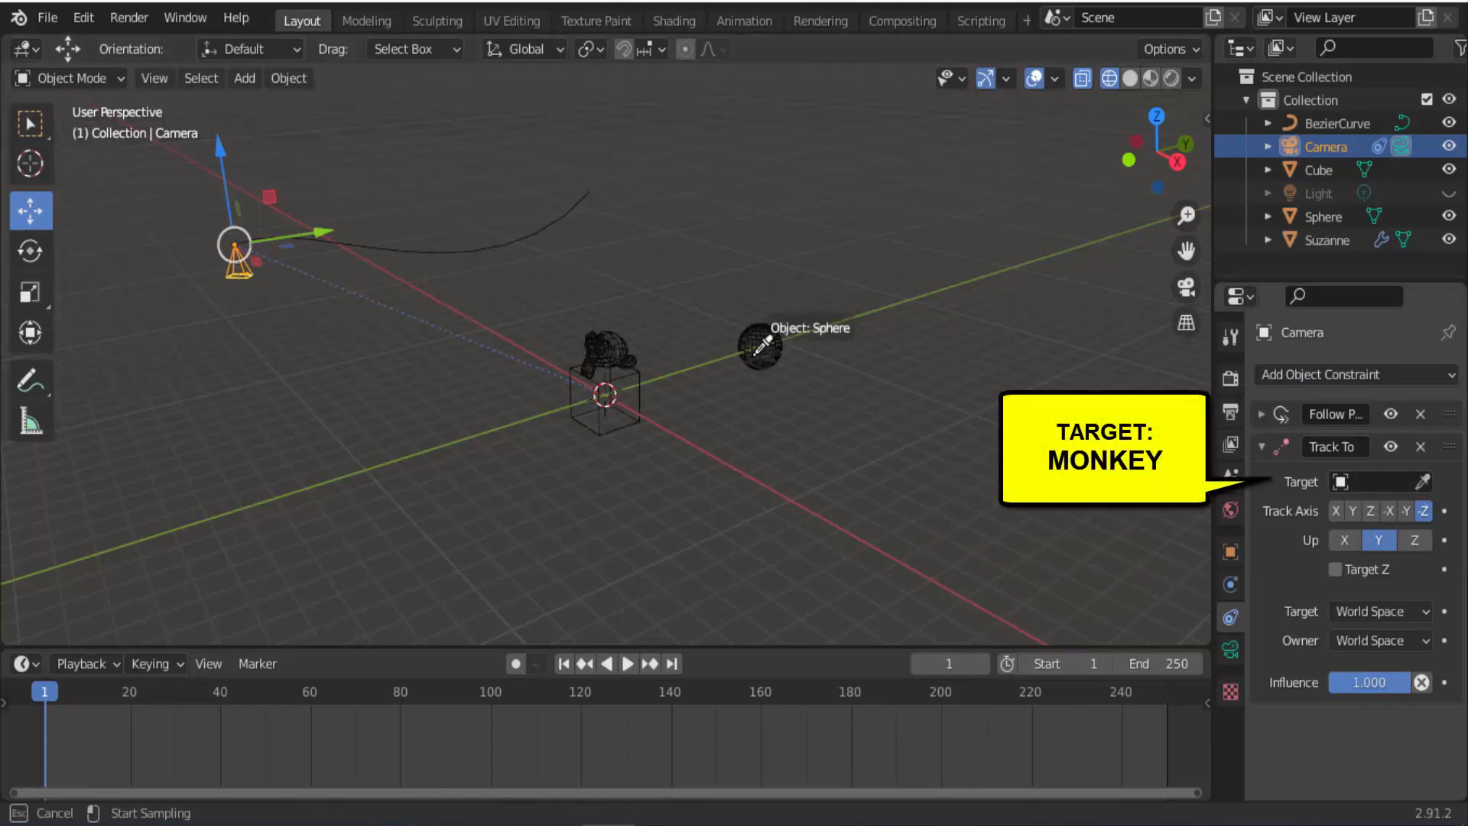
click(600, 347)
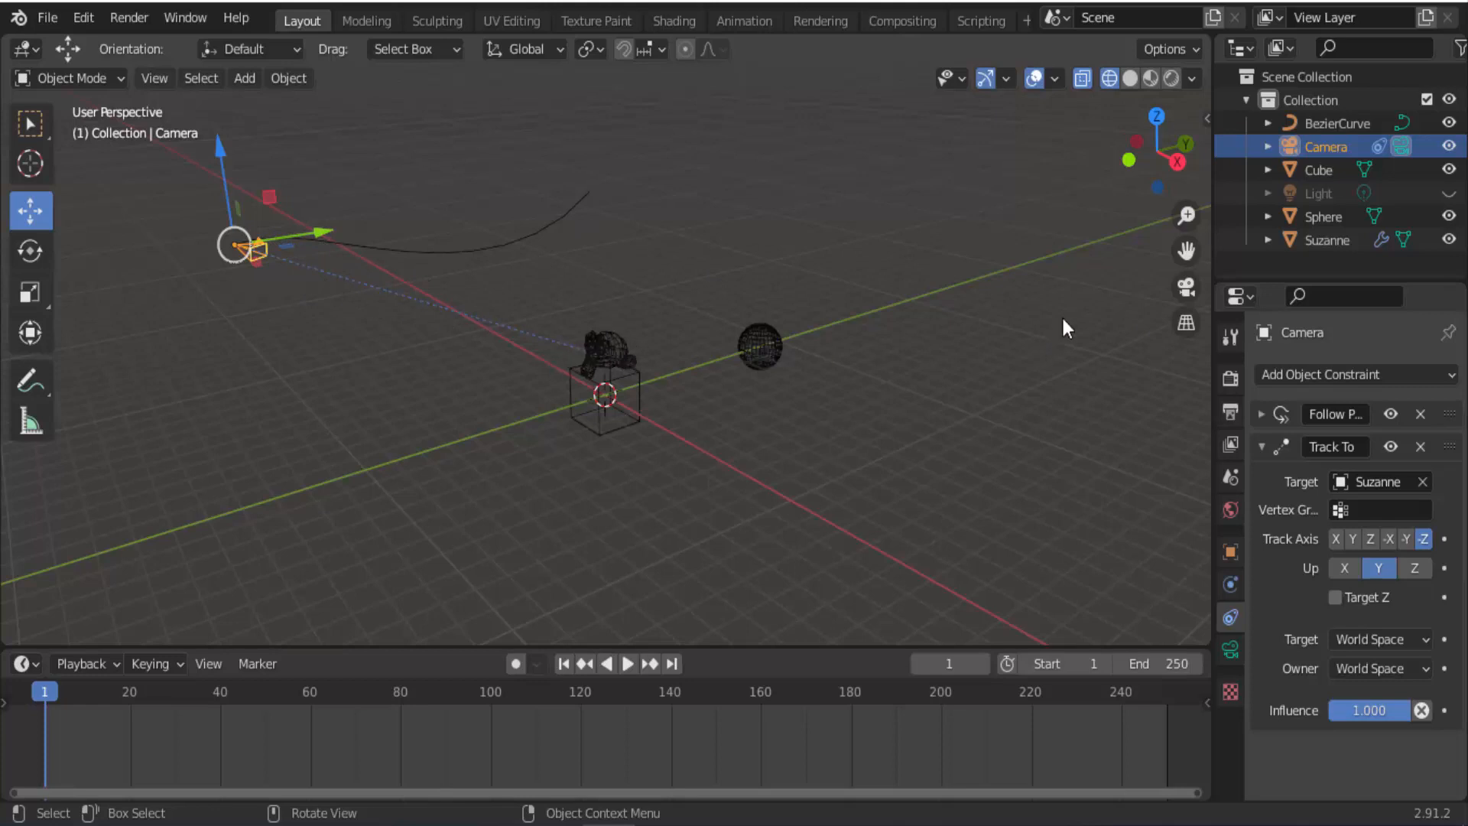
Preview the animation twice through the camera in solid shading, starting from the first frame, and end back at frame 1
click(1133, 73)
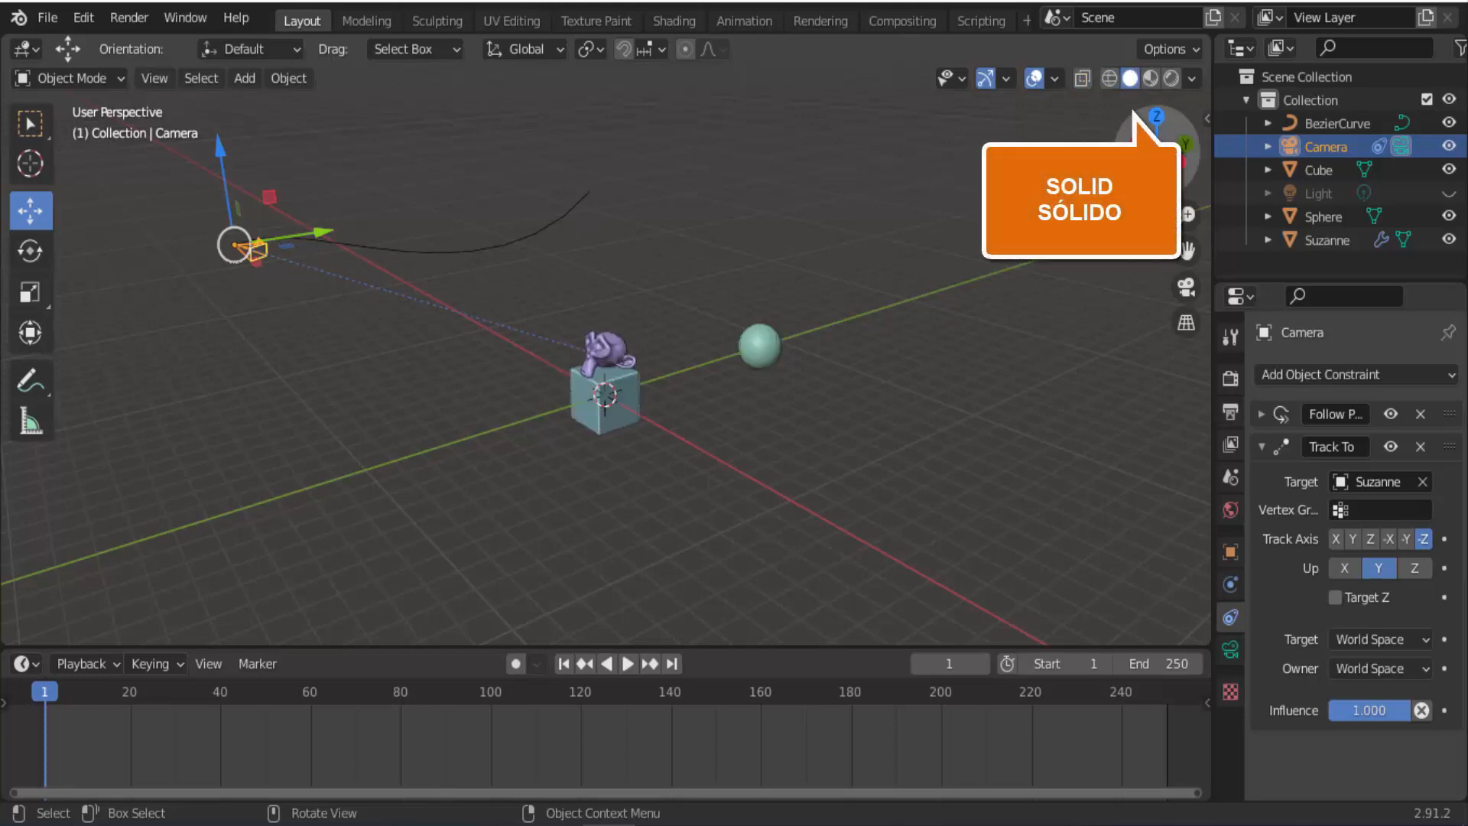
click(1186, 288)
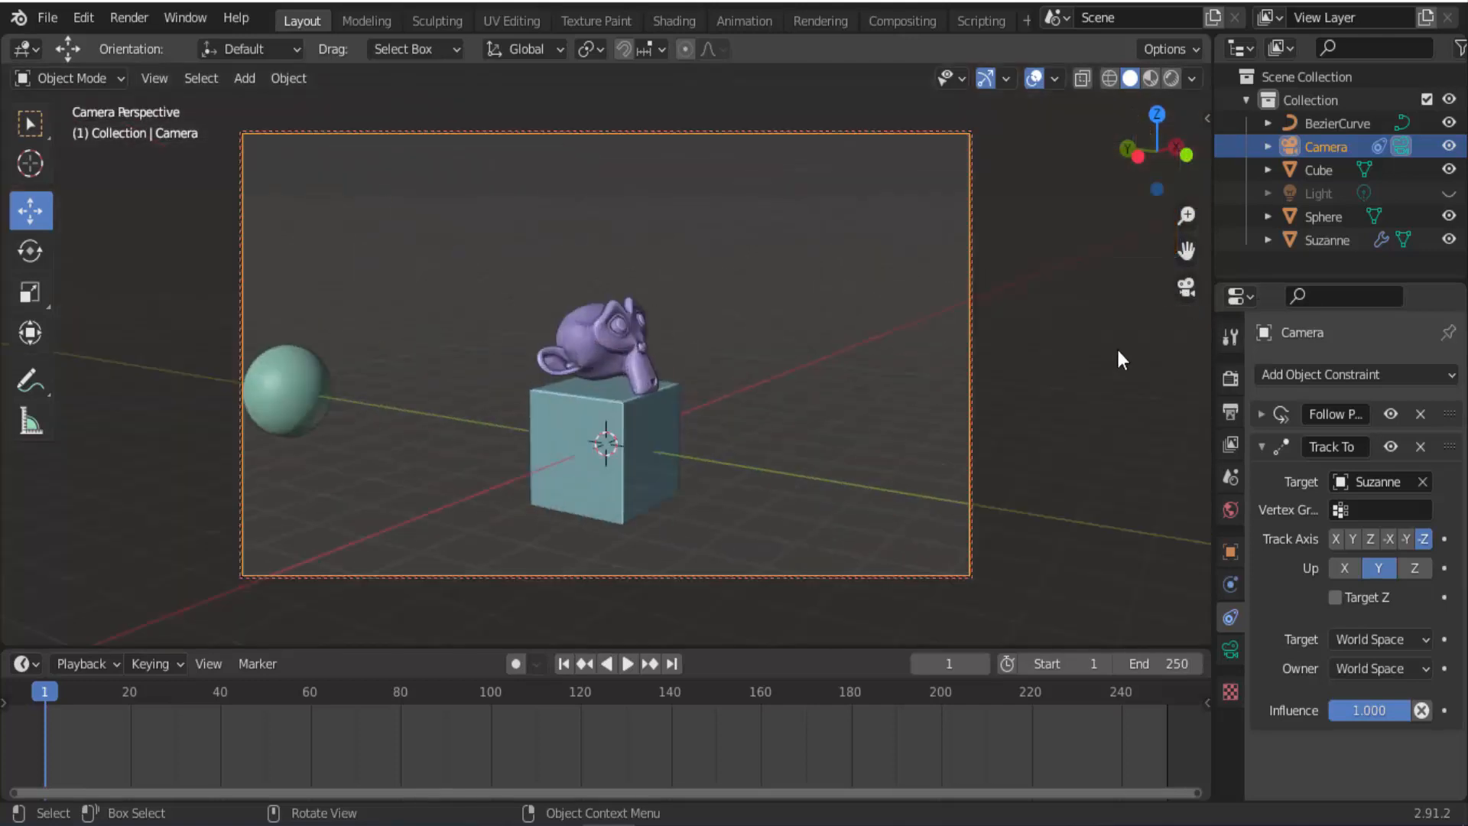
click(627, 664)
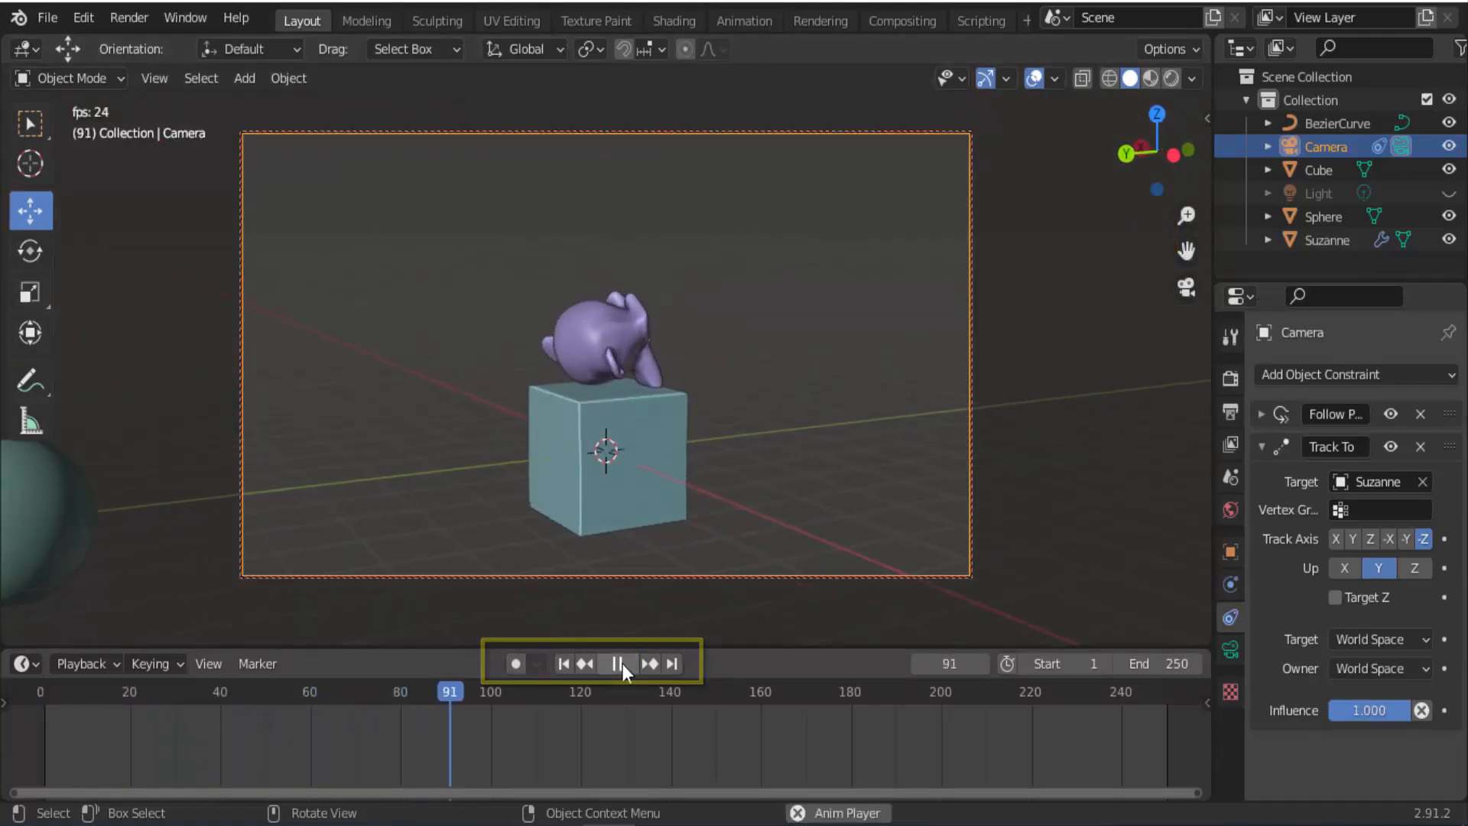
click(621, 664)
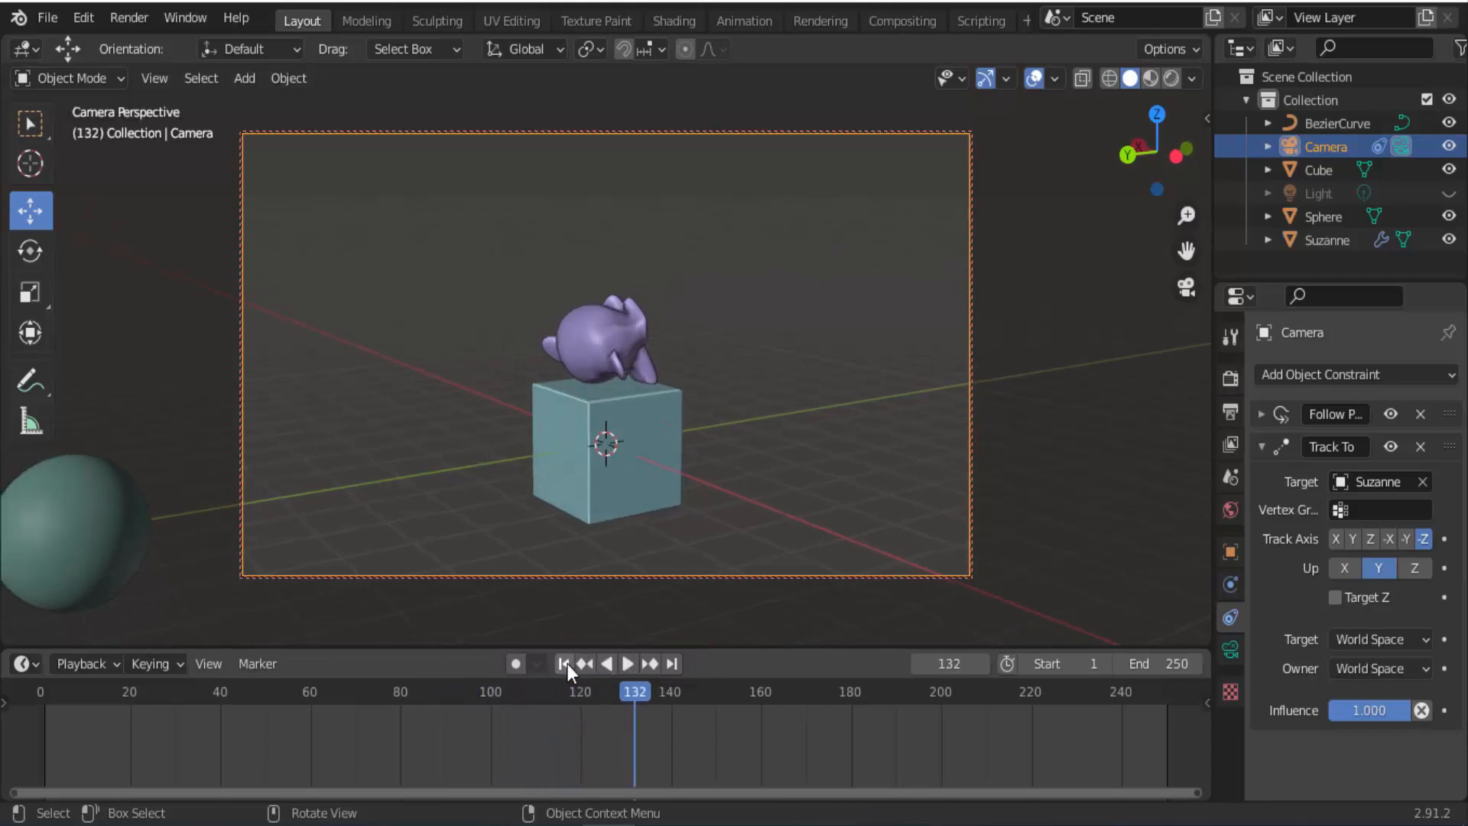
click(567, 664)
click(627, 664)
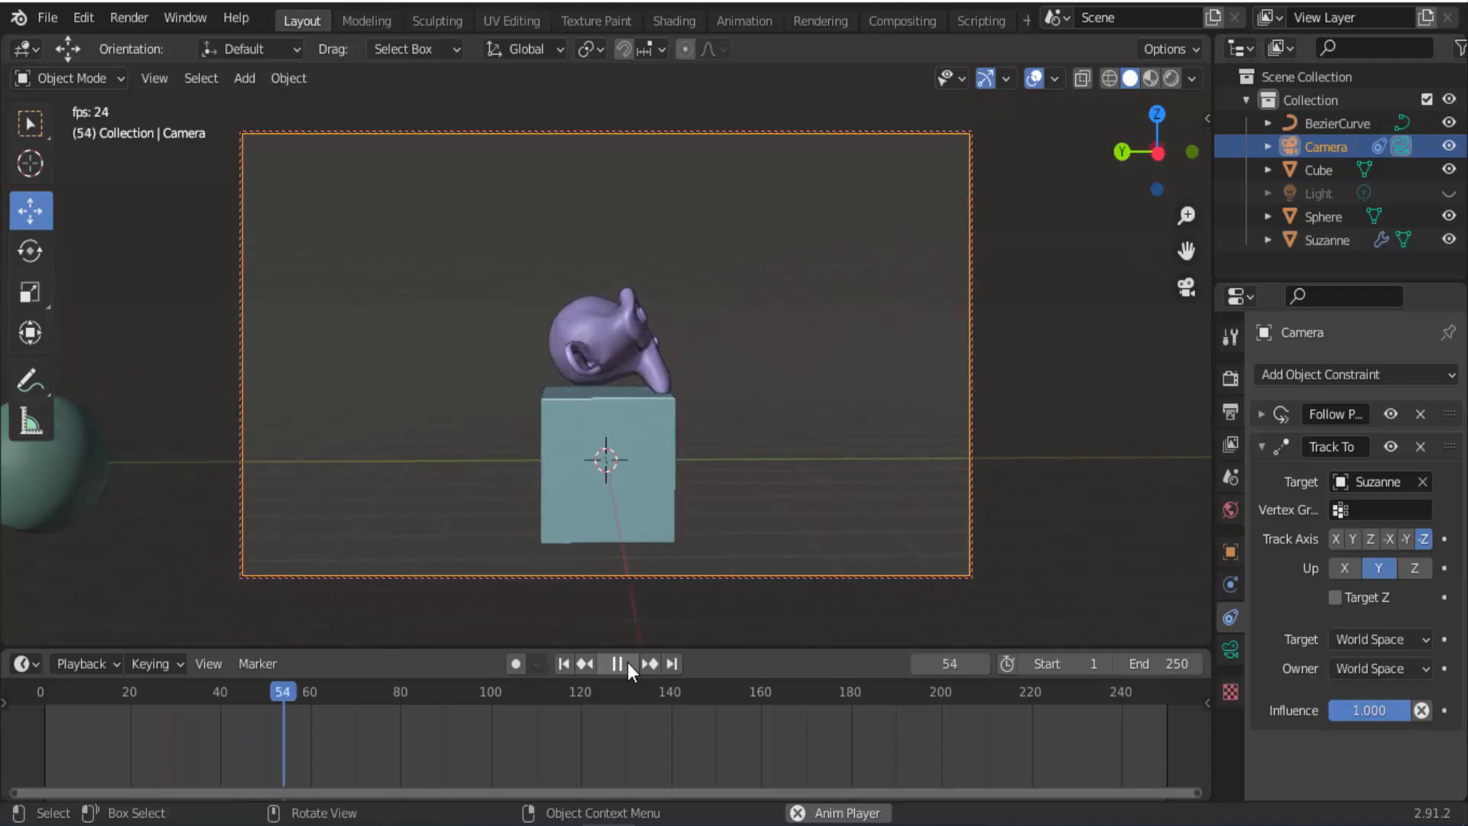
key(Escape)
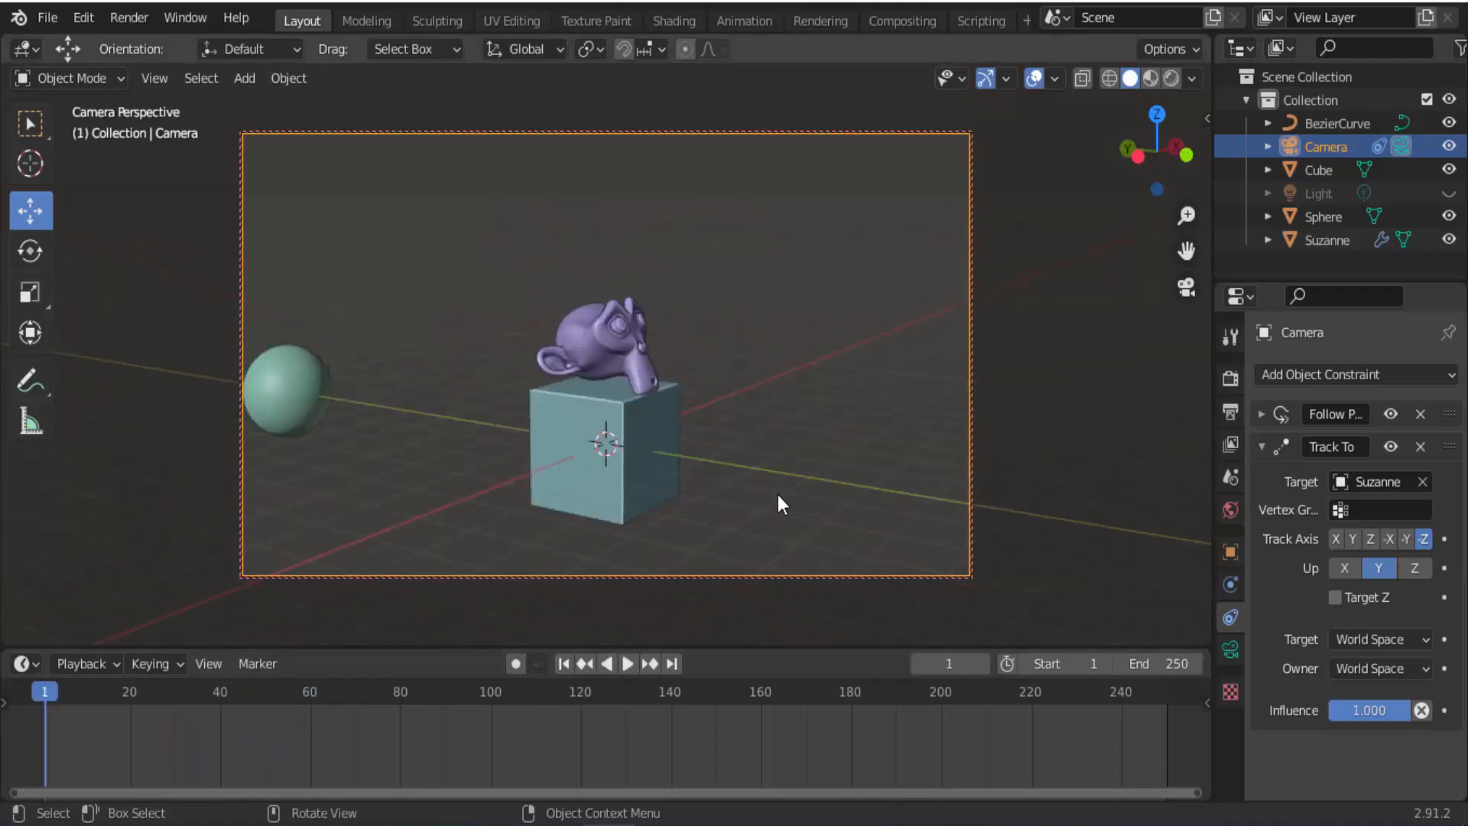